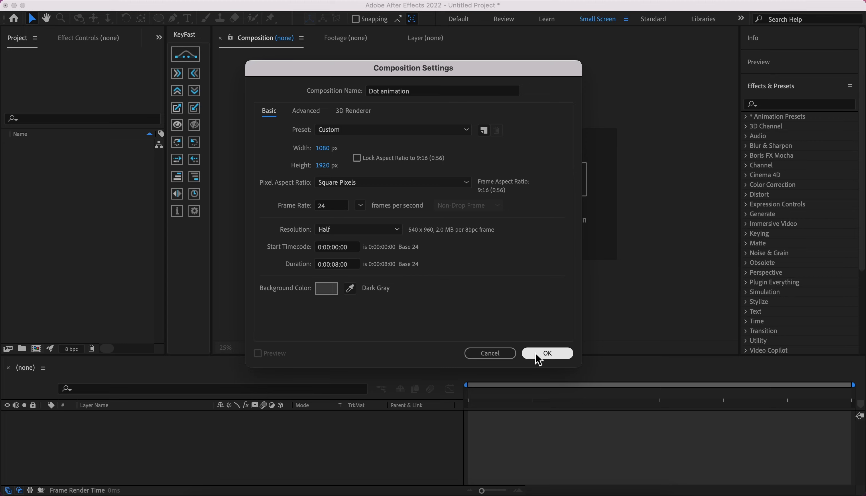
# Create the Dot animation composition at 1080 × 1920 px, 24 fps, 8 seconds long, with a dark gray background.
pyautogui.click(537, 355)
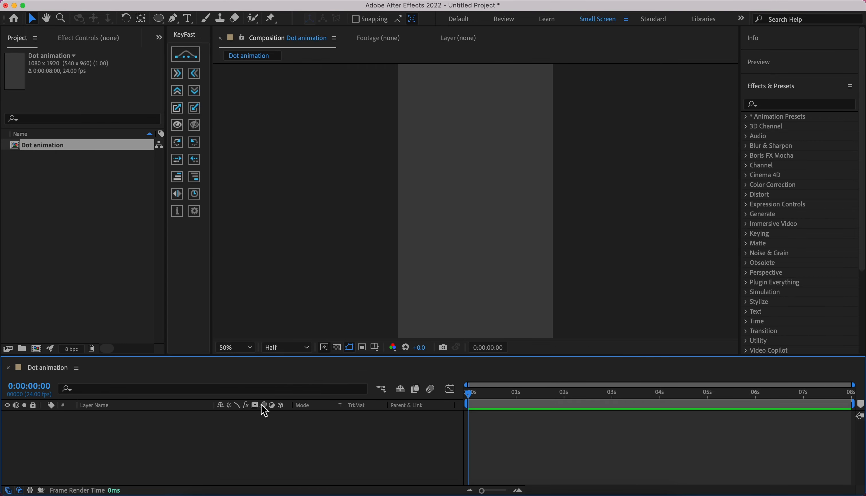
# Add a 1080 × 1920 px dark blue (#171A31) solid named BG and lock its layer.
pyautogui.rightClick(149, 437)
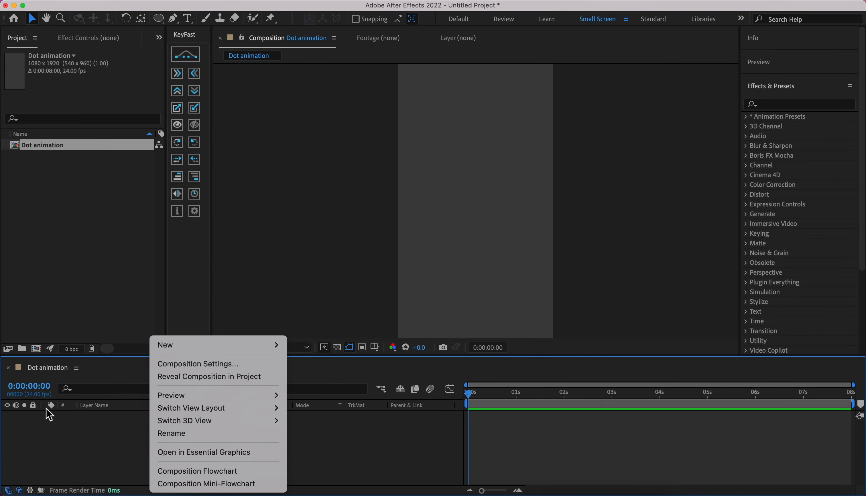
pyautogui.moveTo(248, 347)
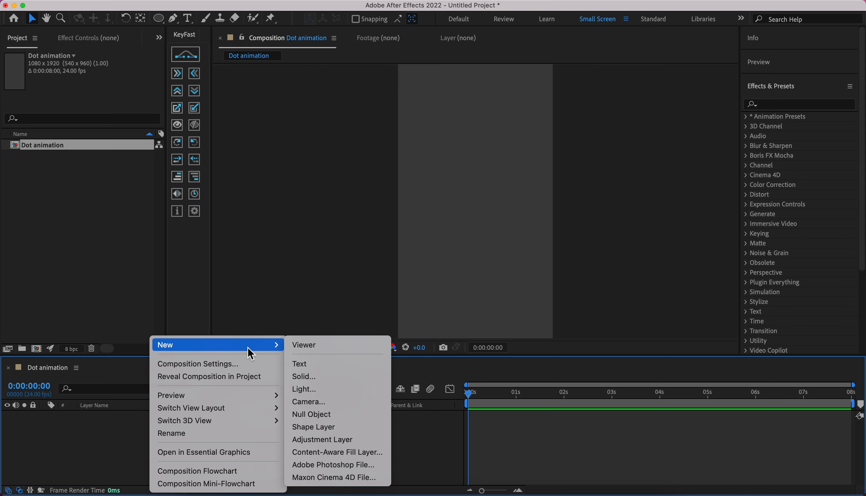
pyautogui.click(325, 376)
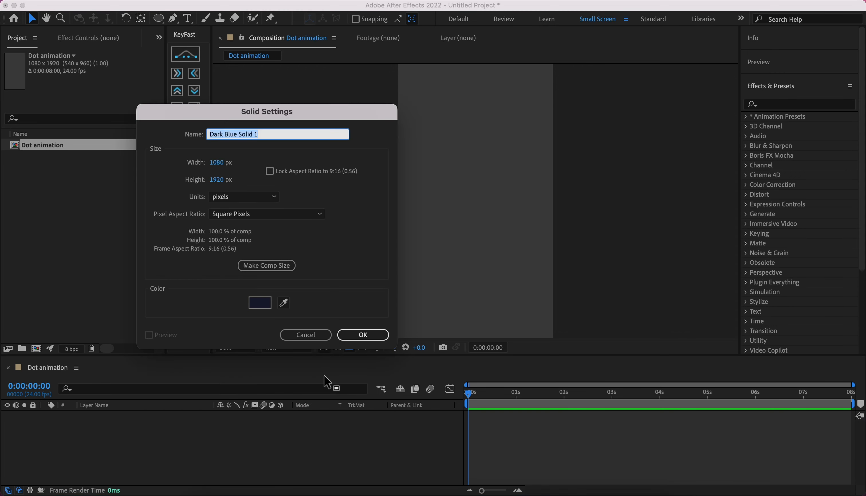
pyautogui.write('BG')
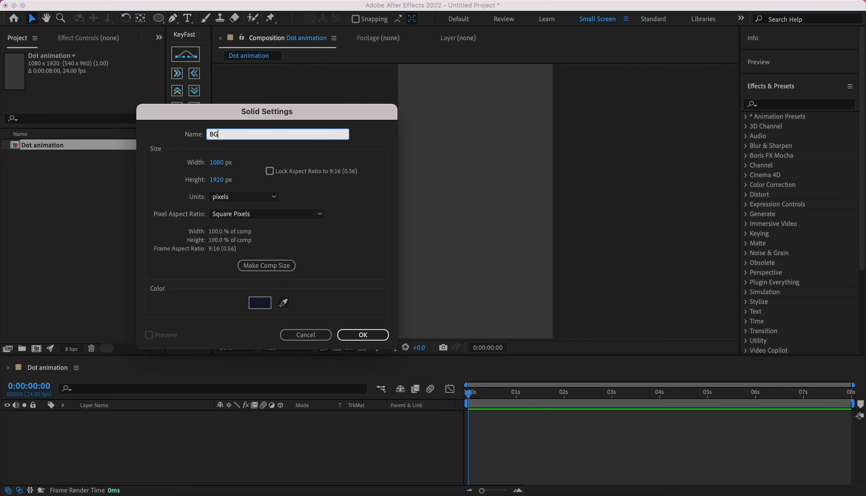
pyautogui.click(261, 303)
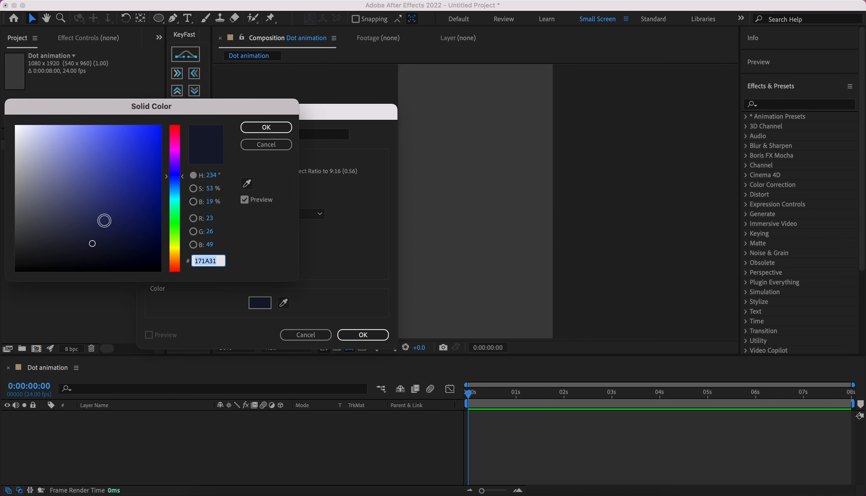
pyautogui.click(264, 148)
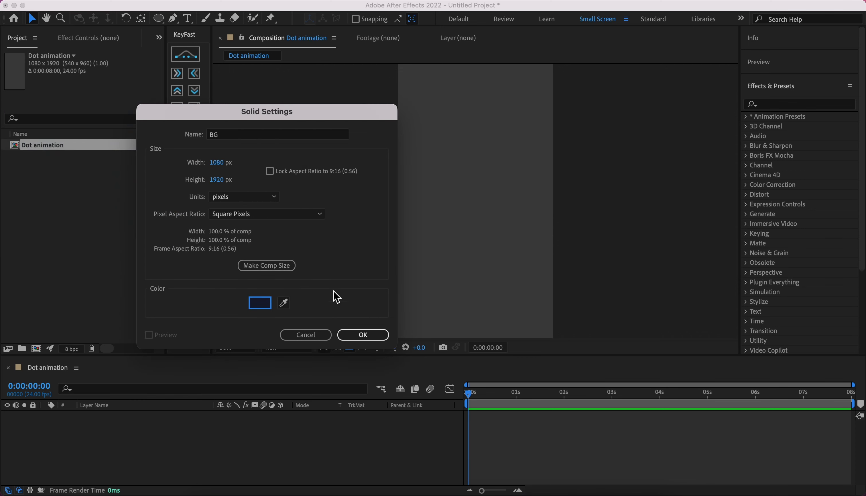
pyautogui.click(358, 334)
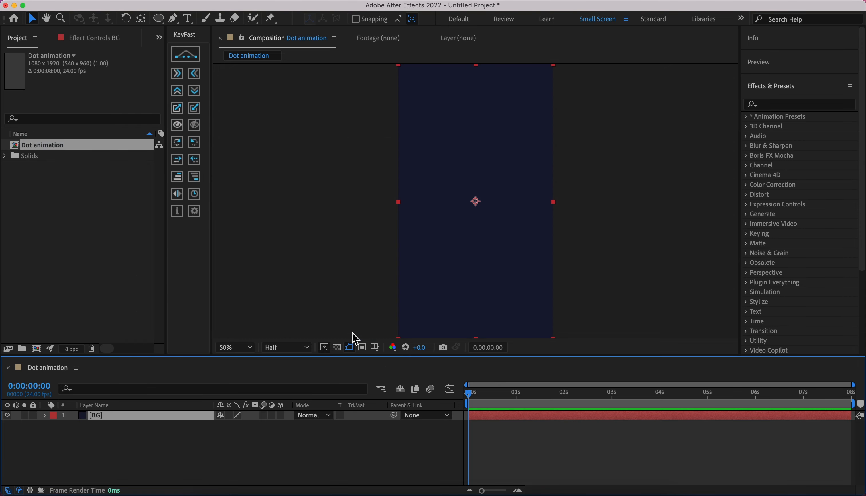
pyautogui.click(219, 457)
pyautogui.click(33, 415)
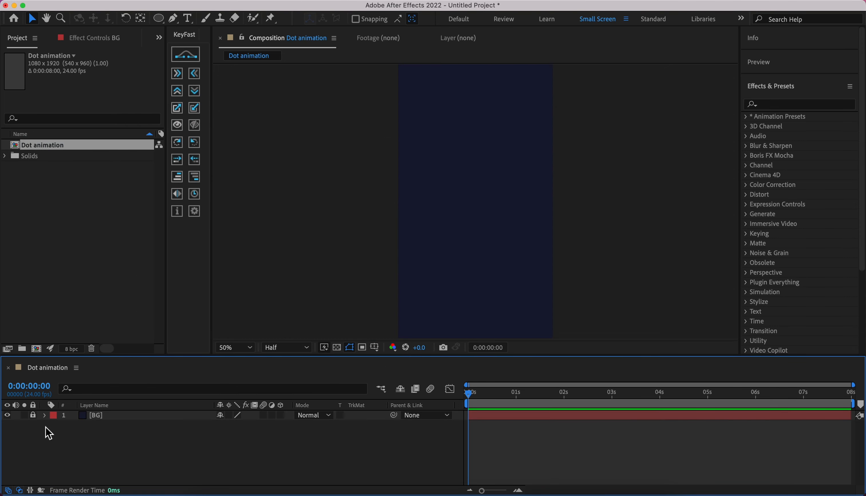
pyautogui.click(443, 235)
pyautogui.moveTo(319, 91); pyautogui.dragTo(468, 203)
pyautogui.moveTo(416, 152); pyautogui.dragTo(444, 167)
pyautogui.moveTo(496, 162); pyautogui.dragTo(500, 168)
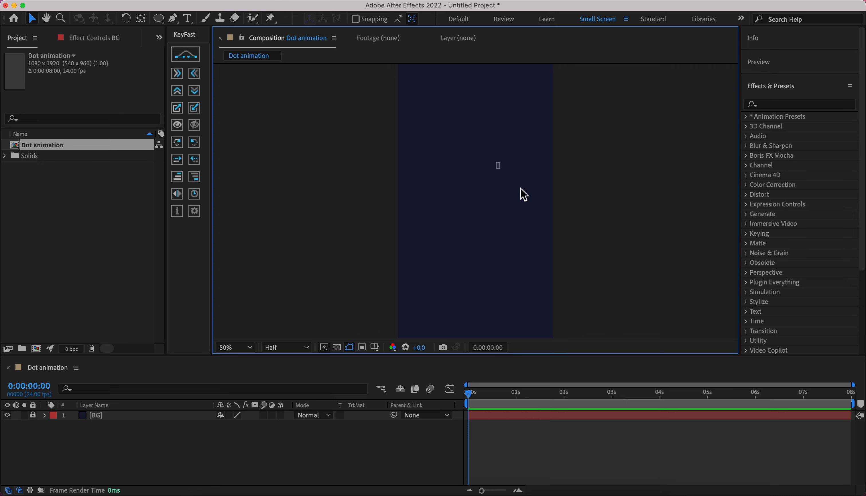
pyautogui.click(206, 454)
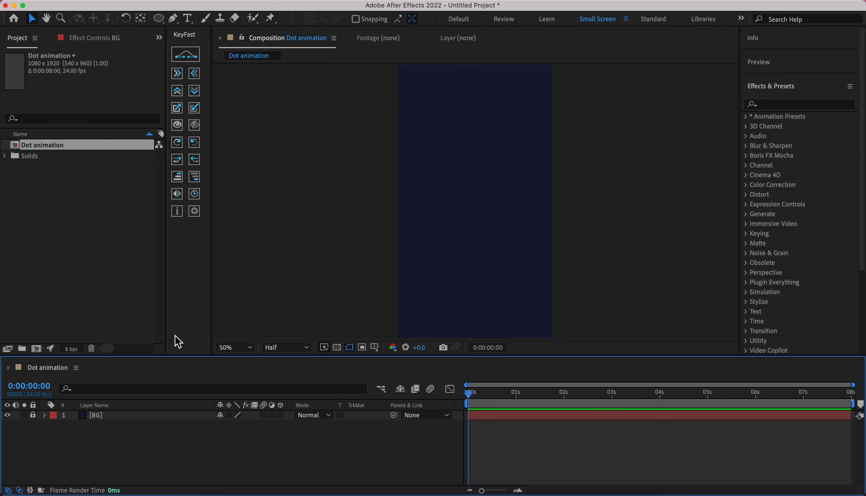
# Show the grid overlay in the composition view.
pyautogui.click(375, 348)
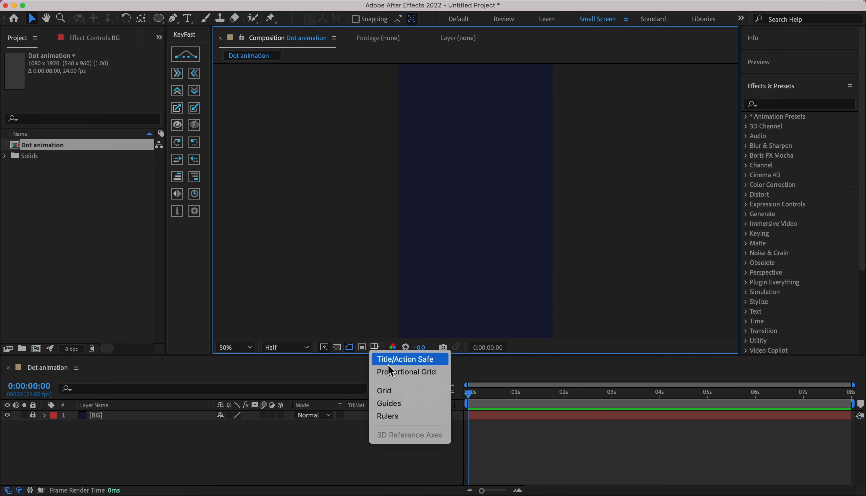
pyautogui.click(391, 392)
# Draw a white circle about one small grid cell wide, placed against the composition's left edge on the first major horizontal grid line.
pyautogui.scroll(5, 404, 88)
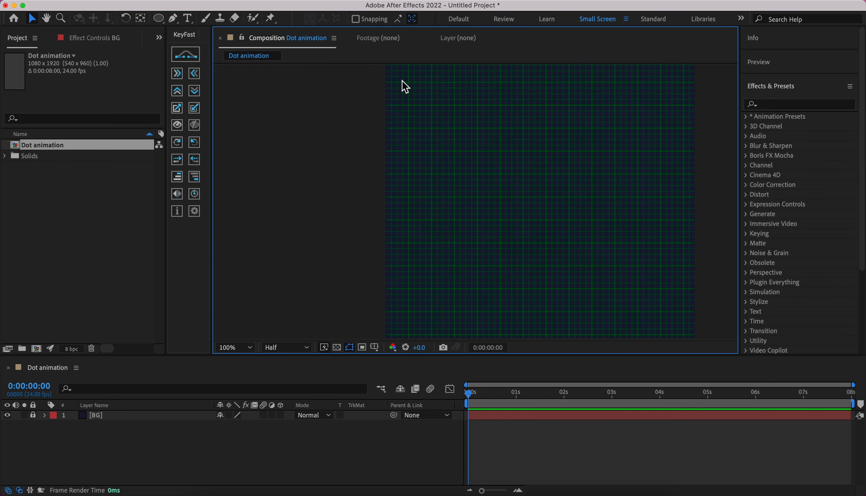
pyautogui.press('h')
pyautogui.moveTo(394, 91); pyautogui.dragTo(354, 213)
pyautogui.press('v')
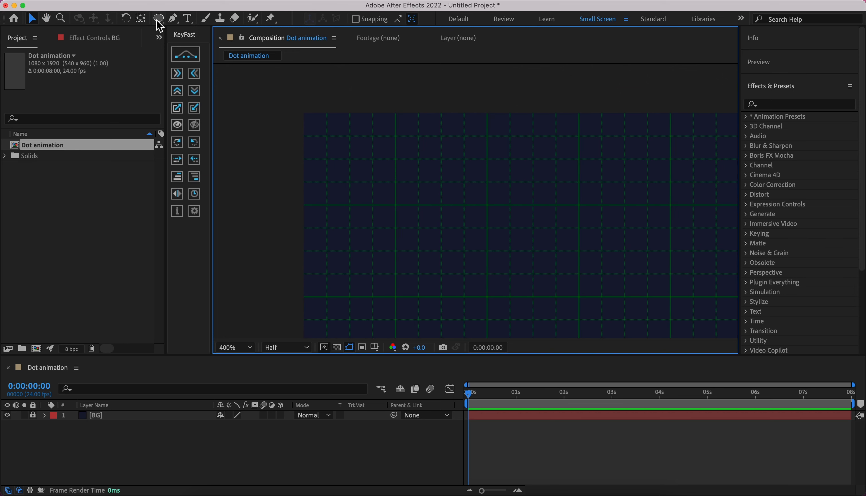
pyautogui.click(158, 21)
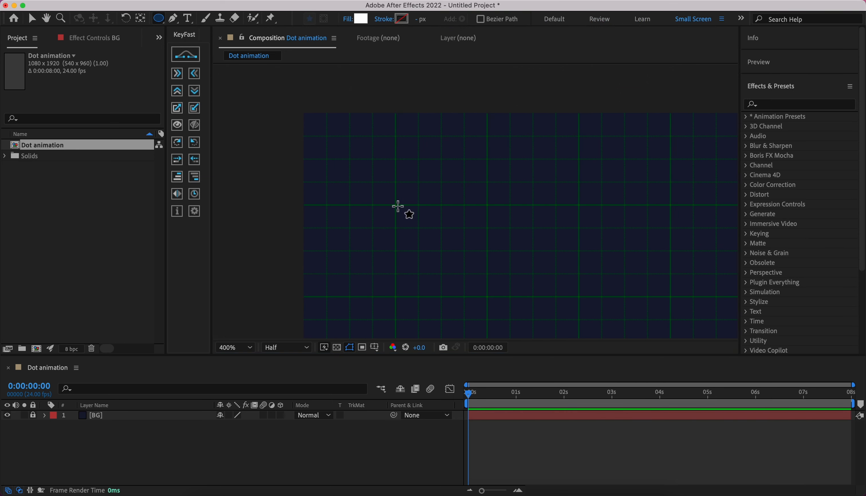
pyautogui.moveTo(397, 206)
pyautogui.mouseDown()
pyautogui.moveTo(412, 222)
pyautogui.moveTo(404, 212)
pyautogui.moveTo(316, 210)
pyautogui.mouseUp()
pyautogui.press('v')
pyautogui.click(276, 250)
pyautogui.click(402, 210)
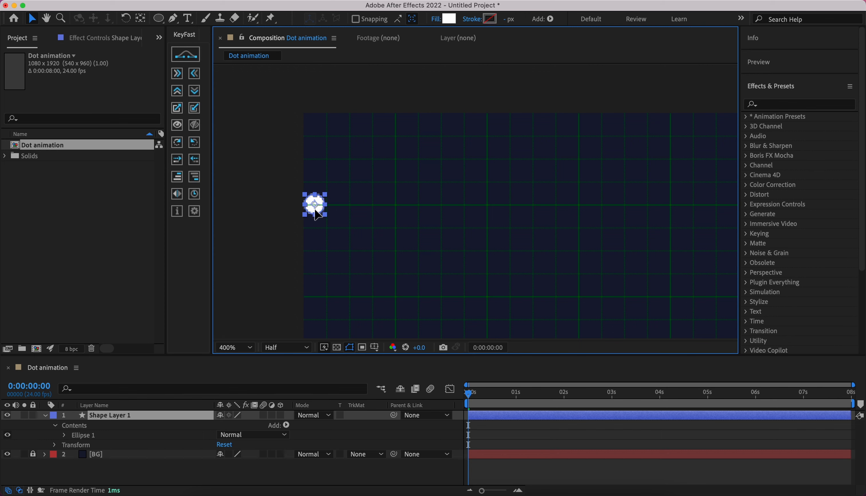
# Add a Repeater to the contents of the circle's shape layer.
pyautogui.press(',')
pyautogui.click(306, 227)
pyautogui.press('space')
pyautogui.moveTo(367, 234); pyautogui.dragTo(192, 219)
pyautogui.scroll(-1, 309, 223)
pyautogui.press('space')
pyautogui.moveTo(377, 224); pyautogui.dragTo(389, 192)
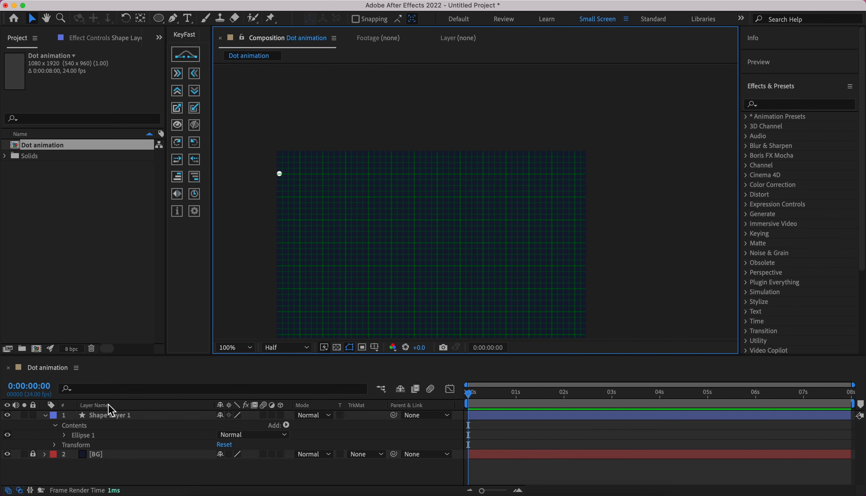
pyautogui.click(41, 430)
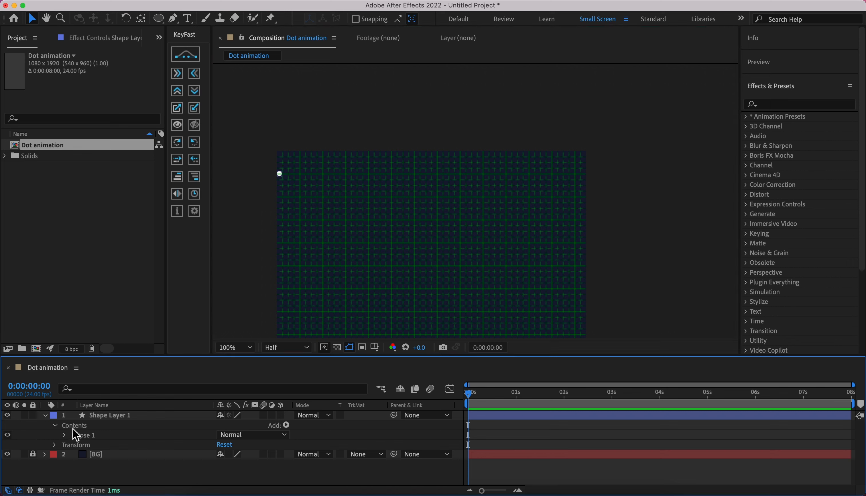
pyautogui.click(103, 417)
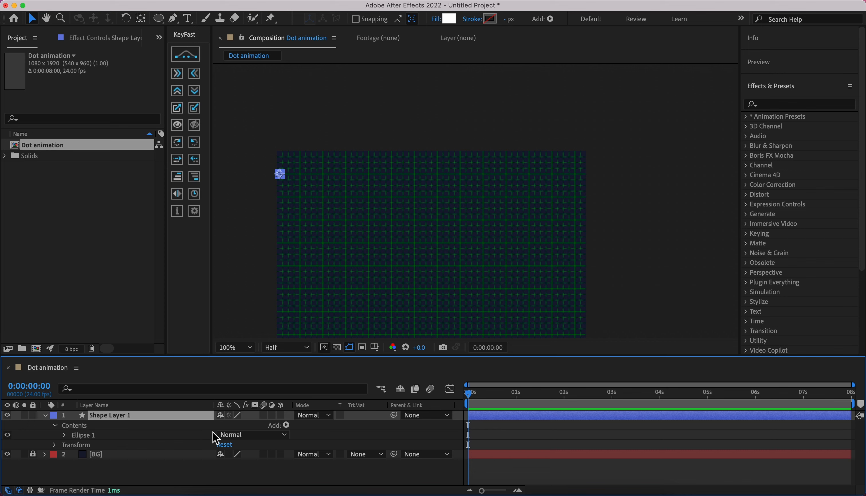
pyautogui.click(287, 426)
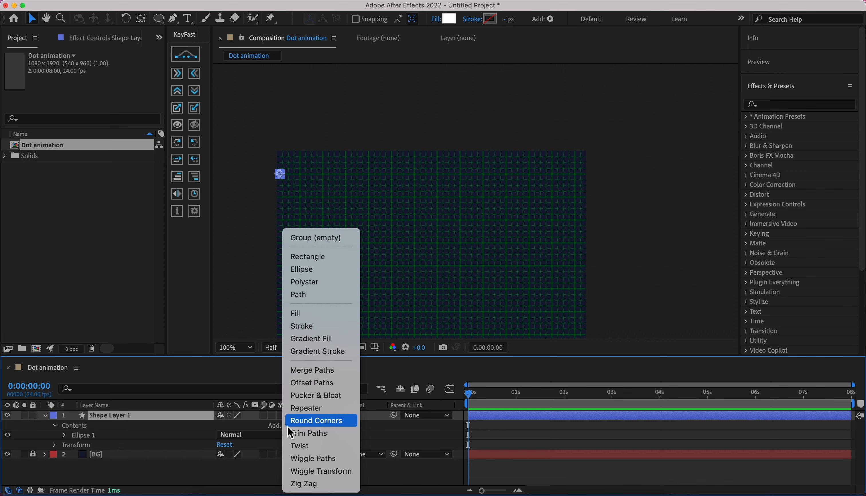
pyautogui.click(310, 409)
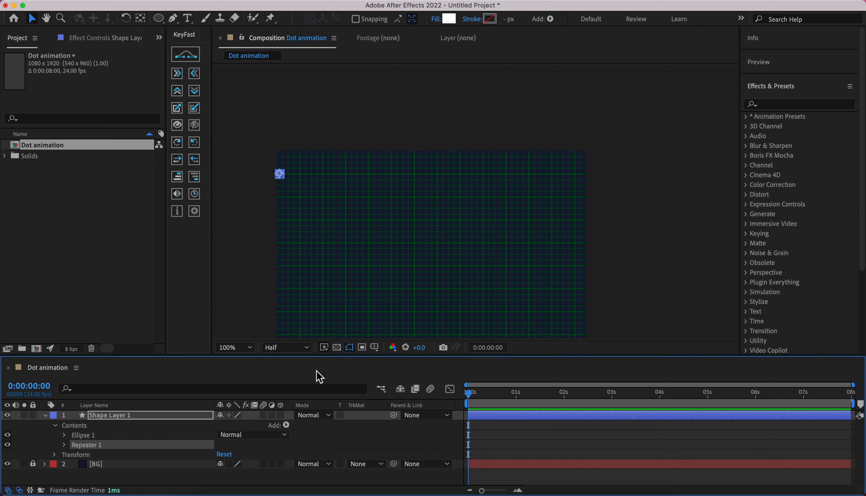
# Set the Repeater's Copies to 20.
pyautogui.click(65, 444)
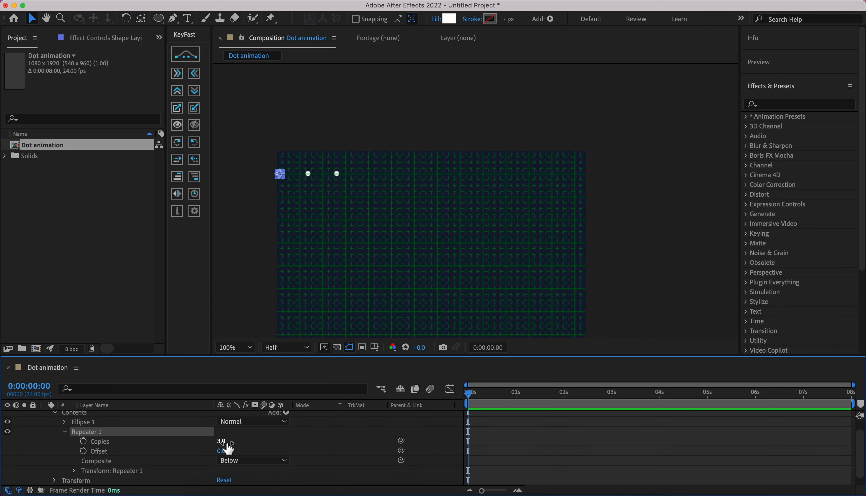
pyautogui.moveTo(223, 442); pyautogui.dragTo(231, 441)
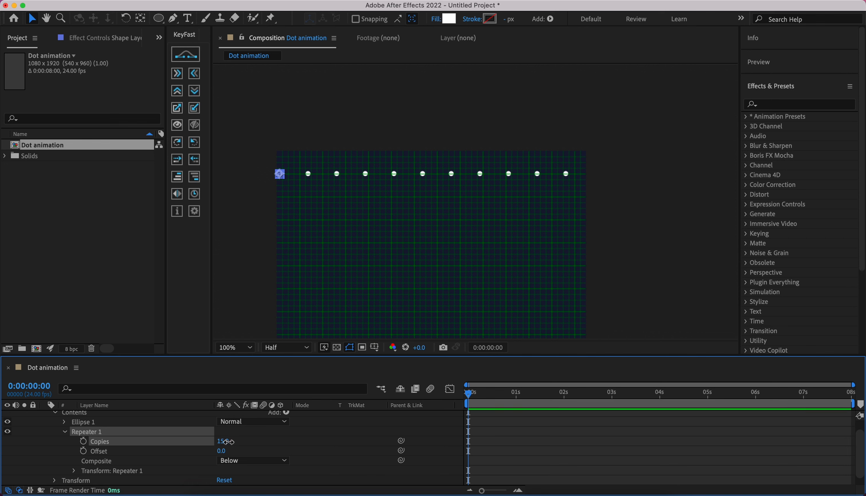
pyautogui.click(229, 441)
pyautogui.write('20')
pyautogui.press('Return')
pyautogui.scroll(-1, 96, 471)
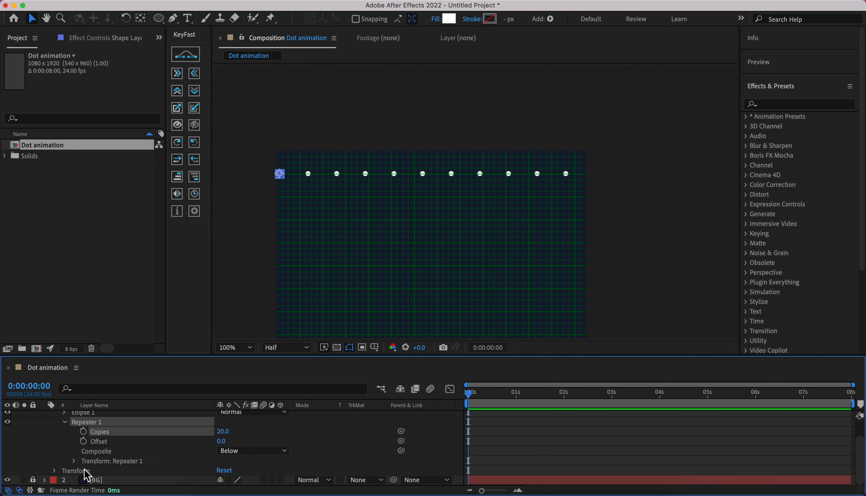
# Reduce the Repeater's transform Position to 53.2, 0.0 so the row of dots fits across the composition's width.
pyautogui.click(94, 463)
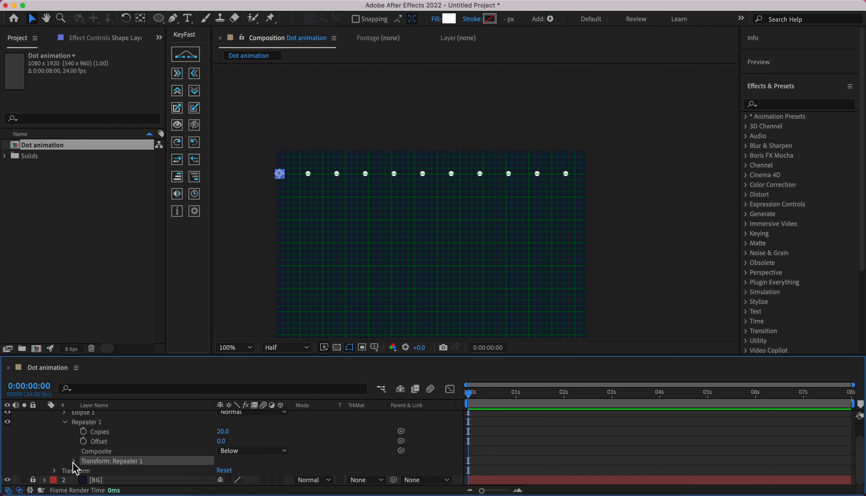
pyautogui.click(74, 461)
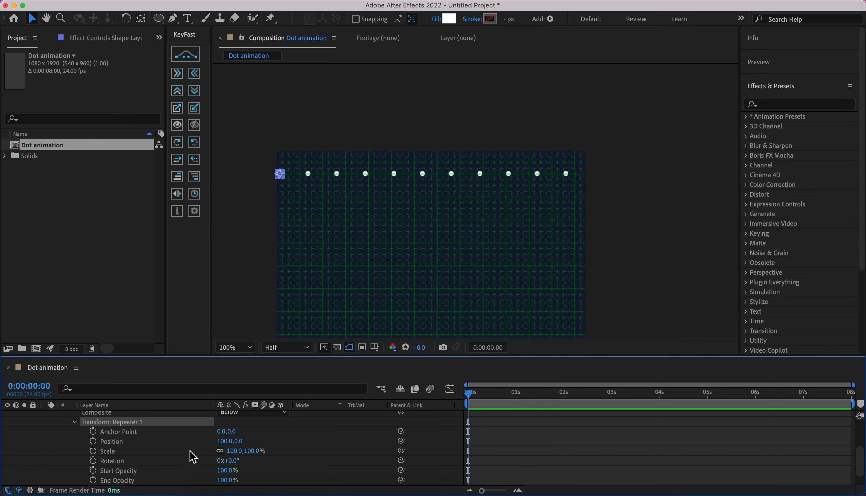
pyautogui.scroll(1, 194, 456)
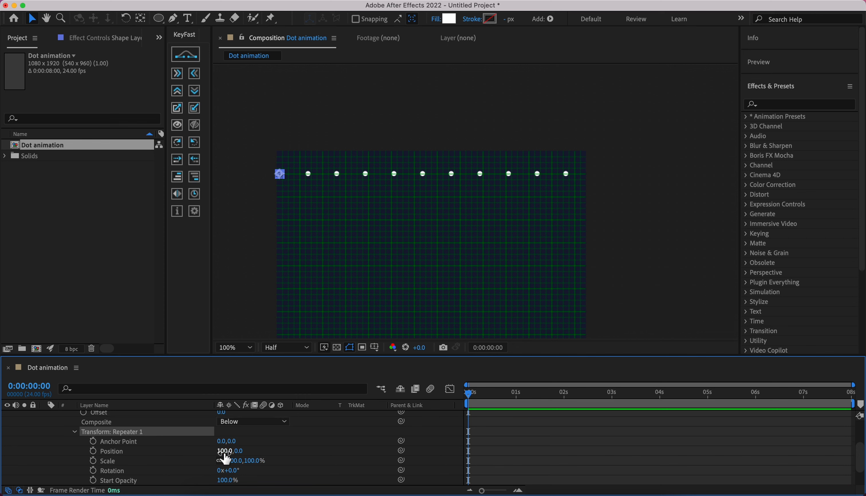
pyautogui.moveTo(223, 453)
pyautogui.mouseDown()
pyautogui.moveTo(216, 454)
pyautogui.moveTo(222, 458)
pyautogui.mouseUp()
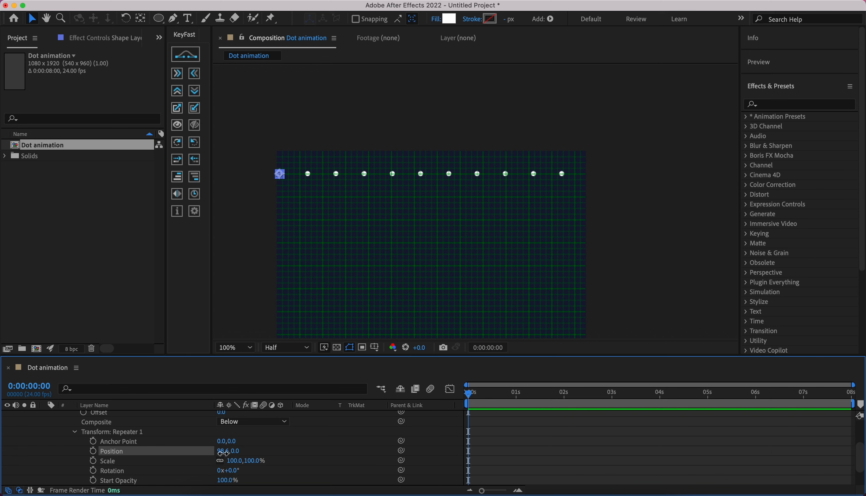
pyautogui.moveTo(223, 451)
pyautogui.mouseDown()
pyautogui.moveTo(193, 456)
pyautogui.moveTo(213, 461)
pyautogui.mouseUp()
pyautogui.scroll(4, 591, 175)
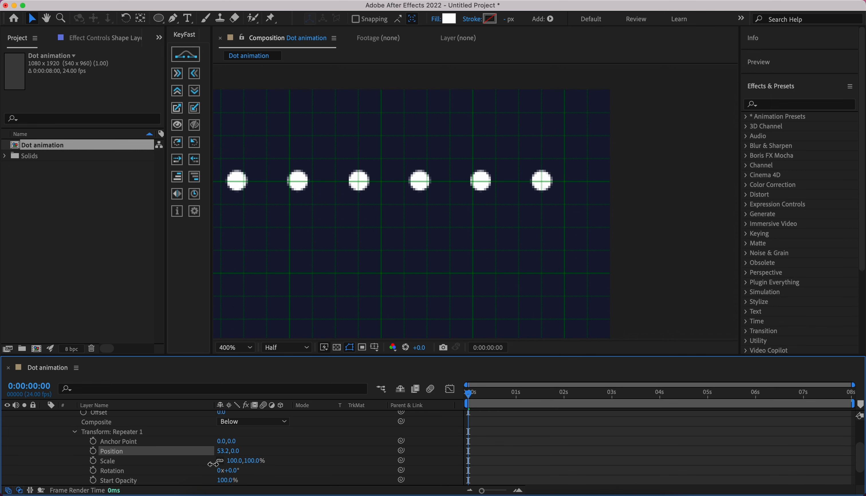
pyautogui.scroll(-2, 368, 297)
pyautogui.scroll(-2, 368, 298)
pyautogui.moveTo(359, 293); pyautogui.dragTo(428, 242)
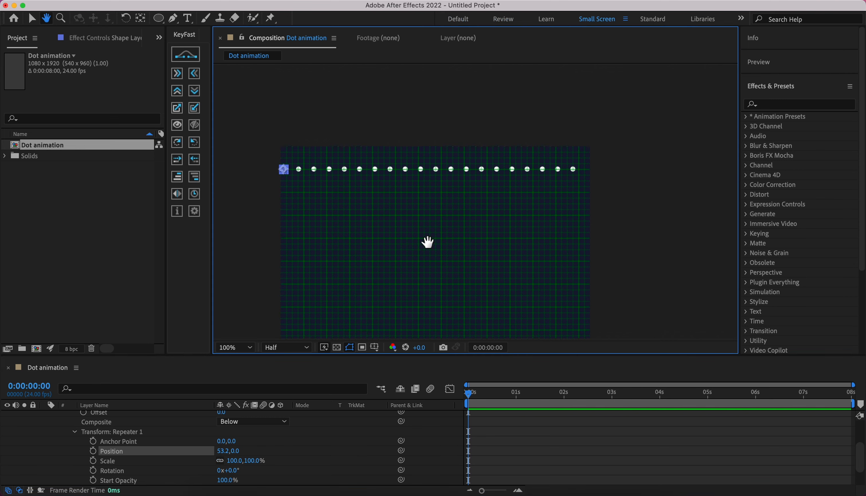
# Enlarge the timeline area so that all of the Repeater's transform properties fit in it.
pyautogui.scroll(3, 63, 440)
pyautogui.scroll(1, 64, 441)
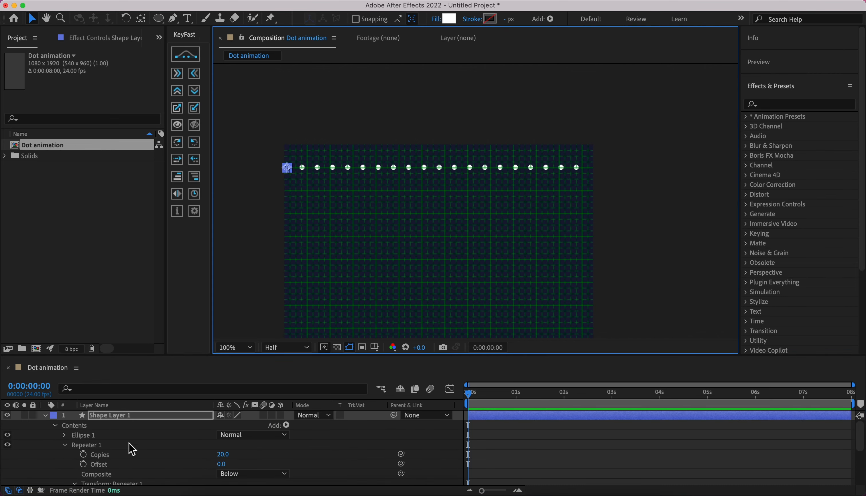
pyautogui.scroll(-3, 124, 446)
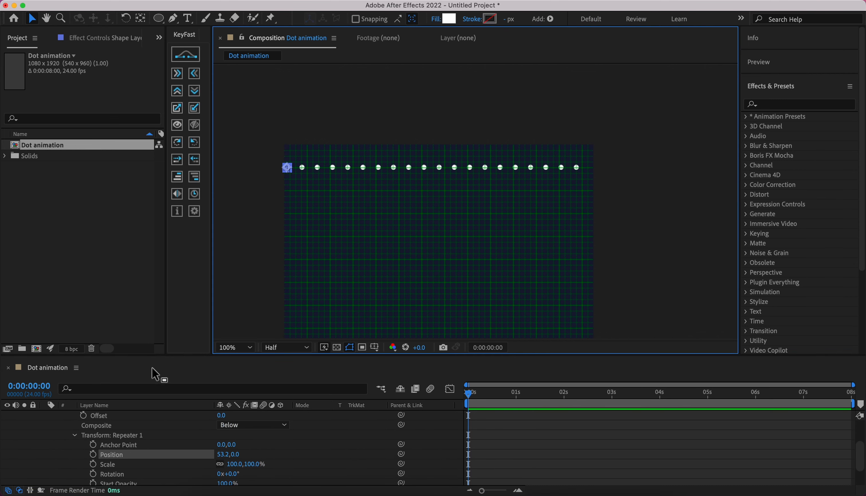
pyautogui.moveTo(155, 358); pyautogui.dragTo(162, 305)
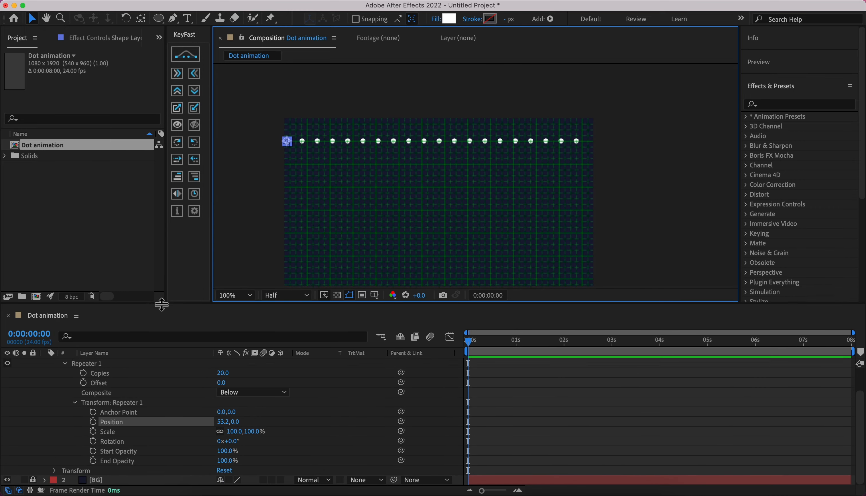
# Find the Motion Tile effect and apply it to Shape Layer 1.
pyautogui.click(775, 104)
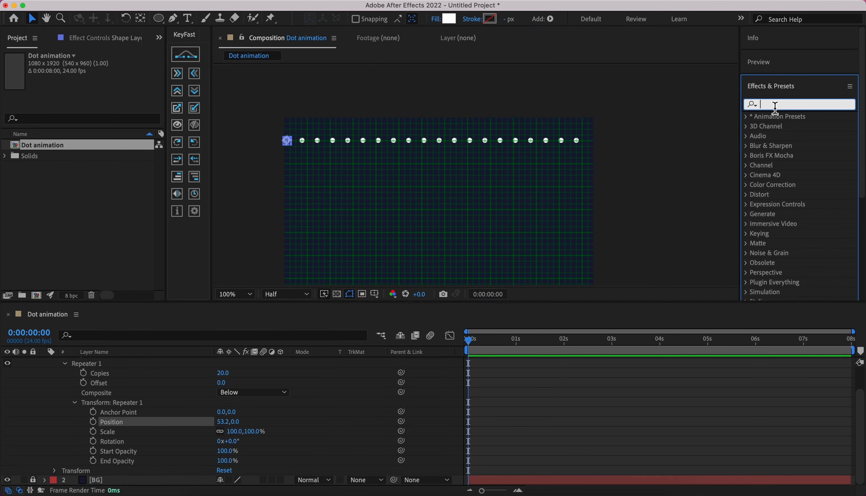
pyautogui.write('motion t')
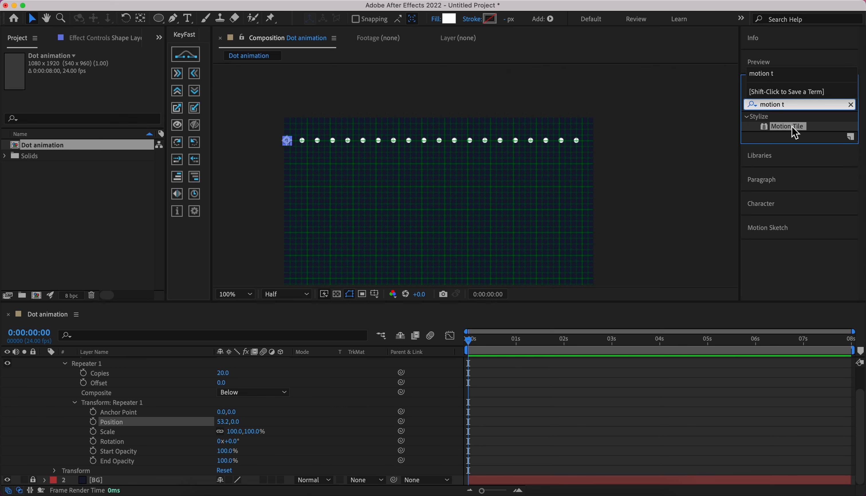
pyautogui.scroll(3, 625, 379)
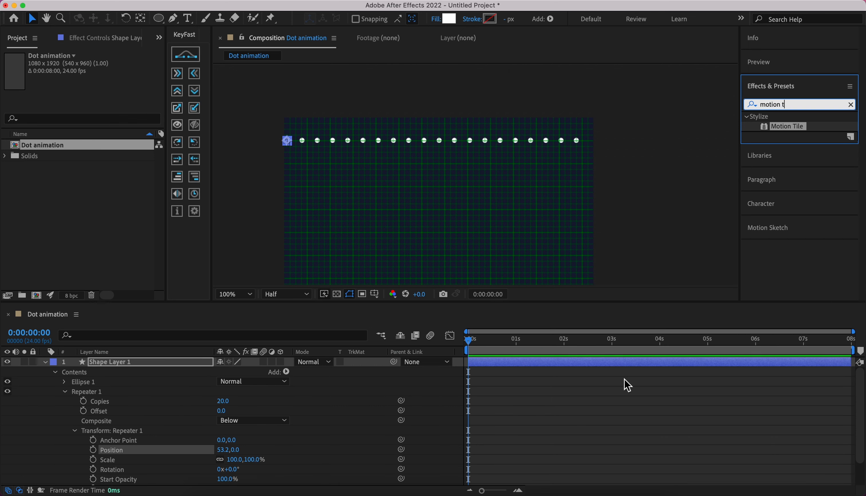
pyautogui.moveTo(783, 128); pyautogui.dragTo(527, 362)
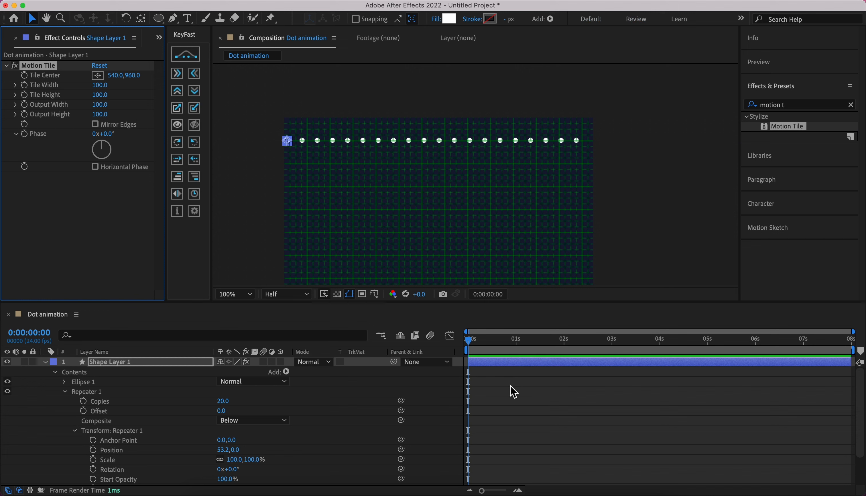
pyautogui.click(498, 366)
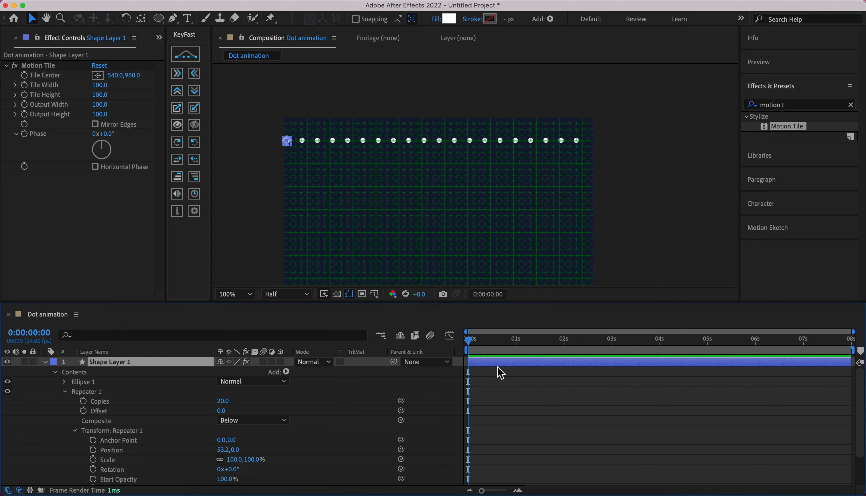
# Start keyframing Motion Tile's Tile Center at 0 seconds, then end the work area at 4 seconds with the playhead there.
pyautogui.click(364, 280)
pyautogui.click(29, 83)
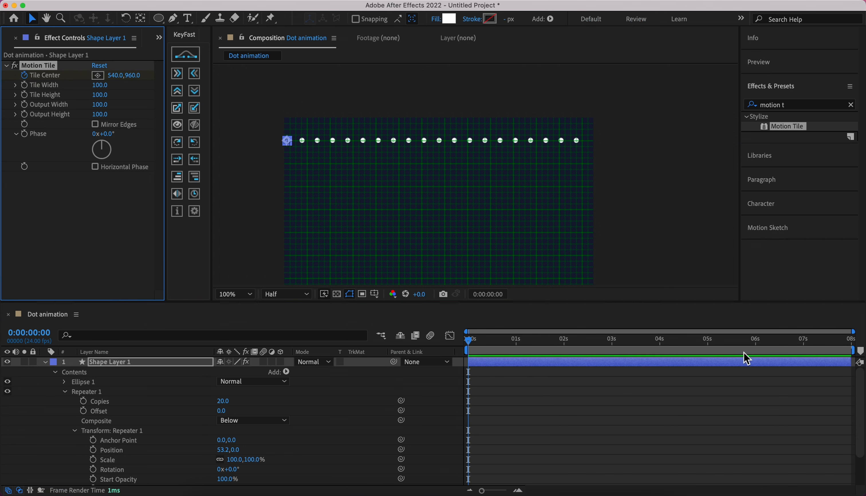
pyautogui.click(662, 344)
pyautogui.press('n')
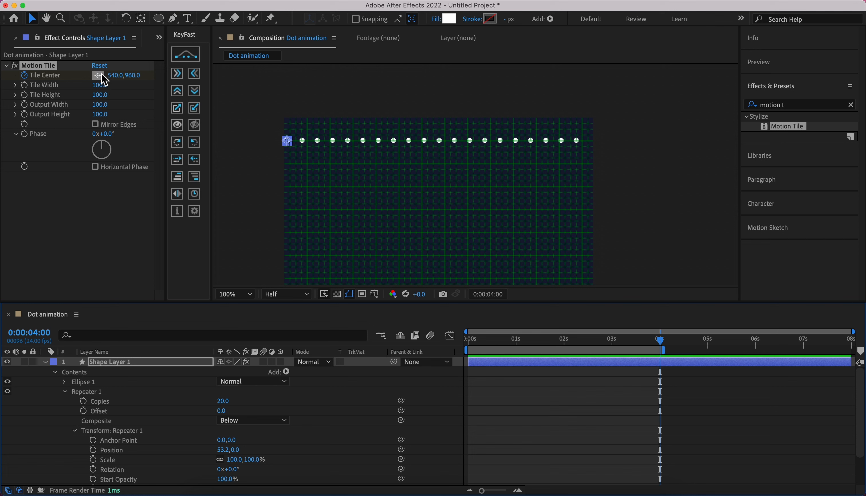
# Set Motion Tile's Tile Center to 0.0, 960.0 at the 4-second mark.
pyautogui.moveTo(115, 81); pyautogui.dragTo(35, 82)
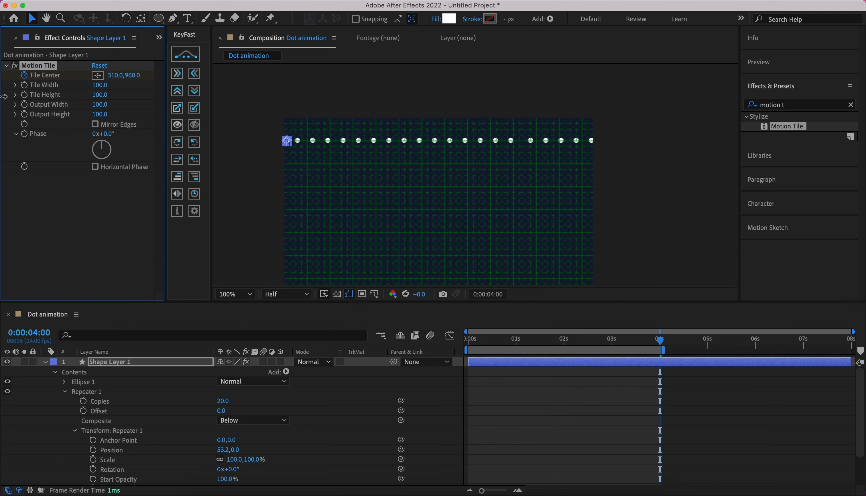
pyautogui.click(115, 75)
pyautogui.write('0')
pyautogui.press('Return')
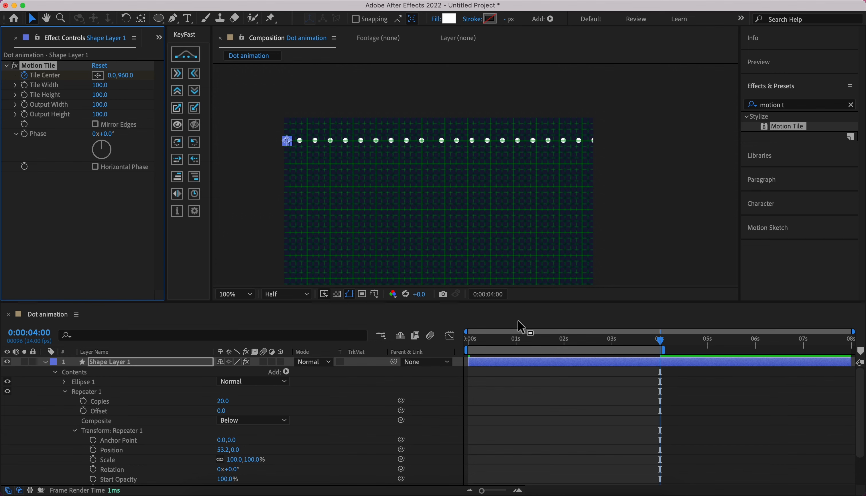
# Preview the moving row from the start and examine the dot spacing where the tiles meet, around 0:00:01:07.
pyautogui.moveTo(474, 344); pyautogui.dragTo(458, 351)
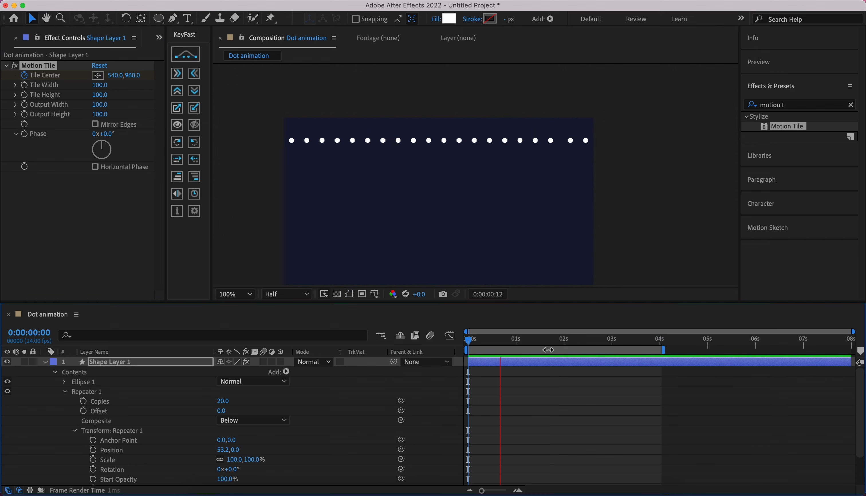
pyautogui.press('space')
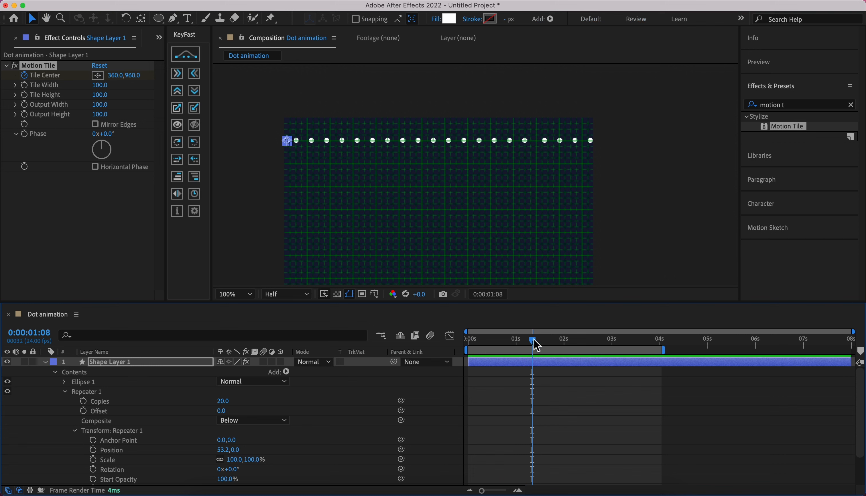
pyautogui.moveTo(533, 346); pyautogui.dragTo(530, 343)
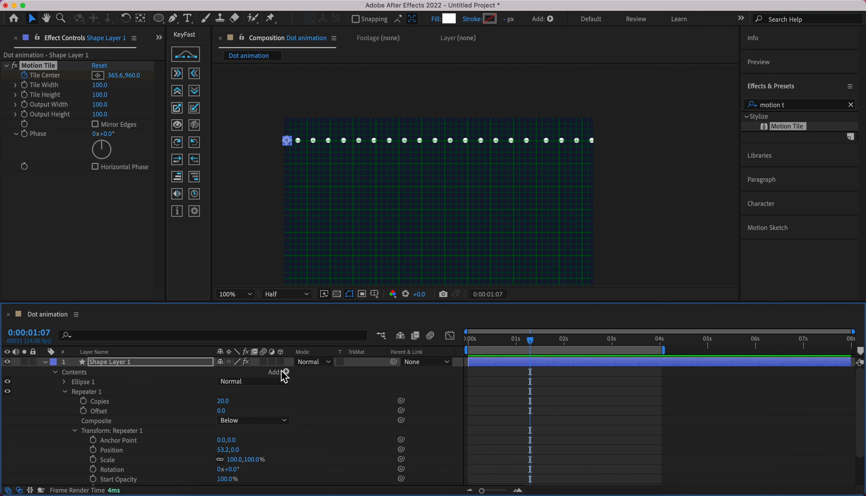
# Set Repeater 1's transform Position to 54.0, 0.0 for even spacing at the tile seam, and fit the whole composition in view.
pyautogui.scroll(1, 550, 139)
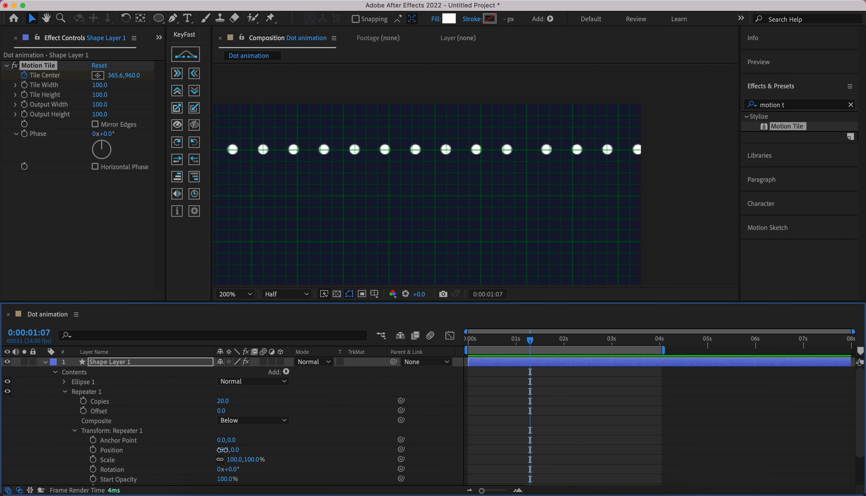
pyautogui.moveTo(222, 450); pyautogui.dragTo(230, 451)
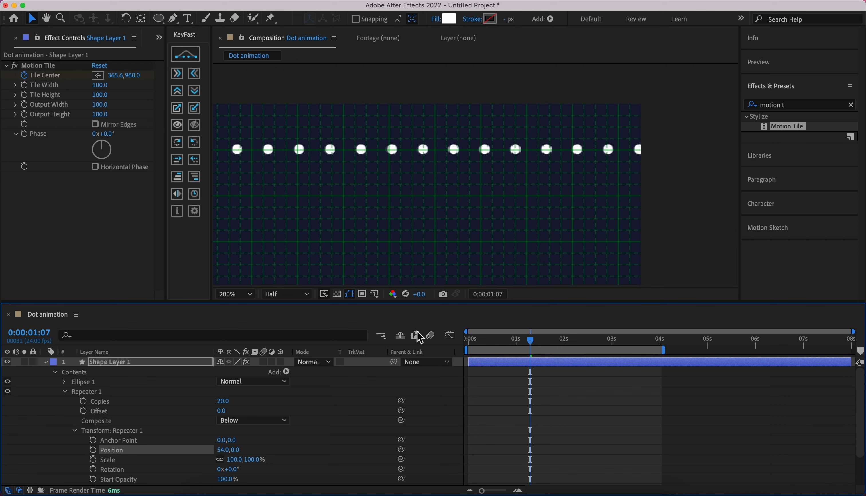
pyautogui.click(240, 294)
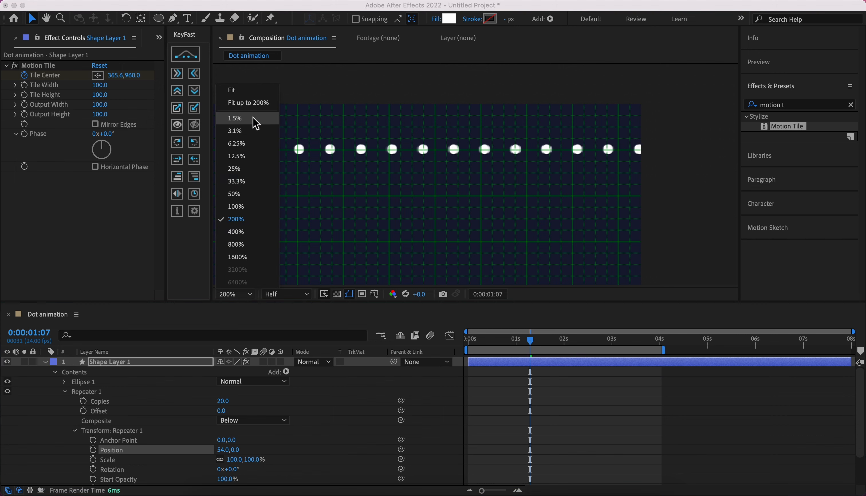
pyautogui.click(251, 103)
# Preview the dot row from the start, and extend the work area to the composition's end at 8 seconds.
pyautogui.moveTo(486, 344); pyautogui.dragTo(458, 343)
pyautogui.press('space')
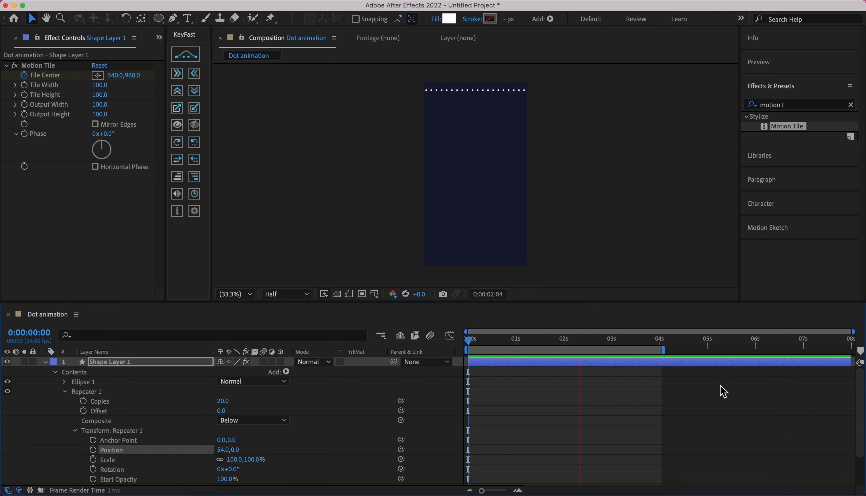
pyautogui.press('space')
pyautogui.moveTo(663, 350); pyautogui.dragTo(853, 350)
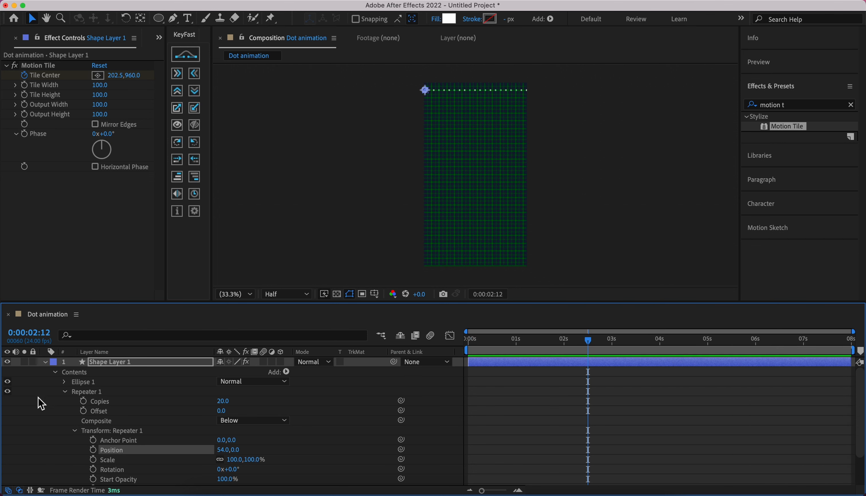
# Collapse Repeater 1 and add a second Repeater to Shape Layer 1's contents.
pyautogui.click(42, 406)
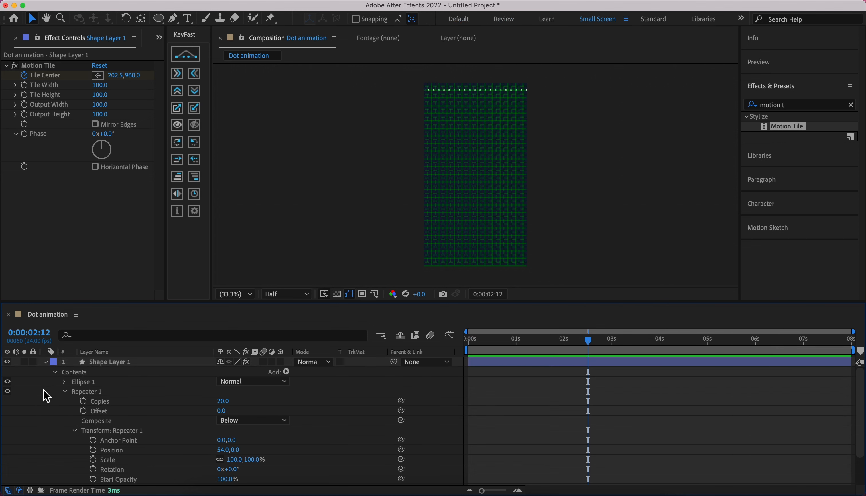
pyautogui.click(65, 392)
pyautogui.click(286, 371)
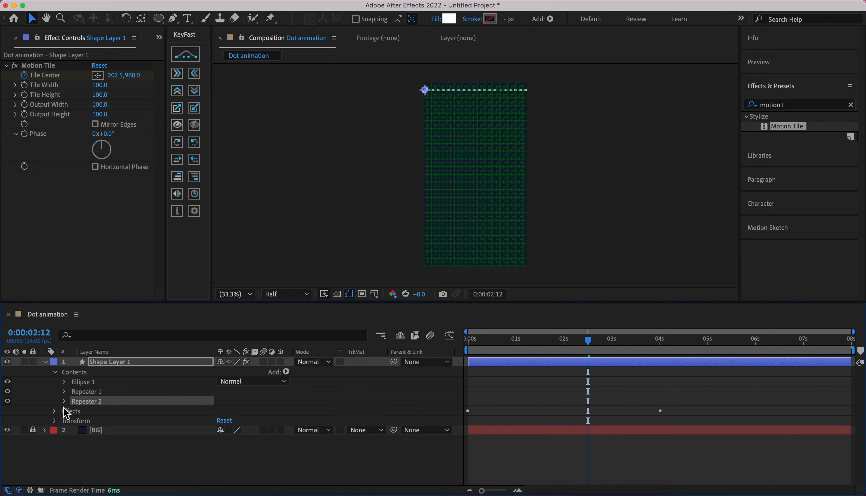
# Set Repeater 2's transform Position to 0.0, 100.0 so its copies stack downward.
pyautogui.click(64, 401)
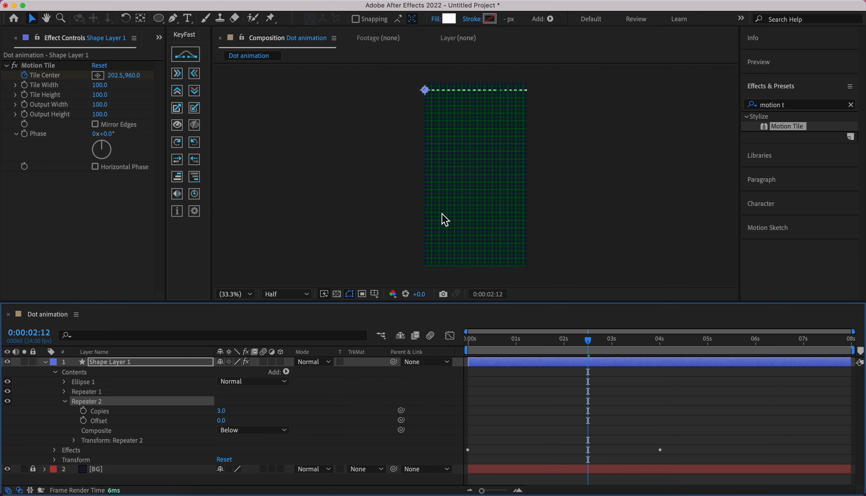
pyautogui.click(75, 440)
pyautogui.click(122, 442)
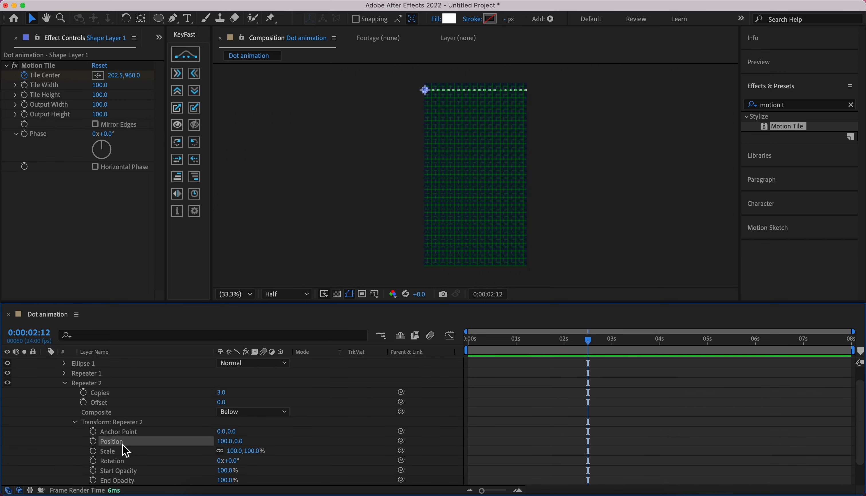
pyautogui.click(220, 441)
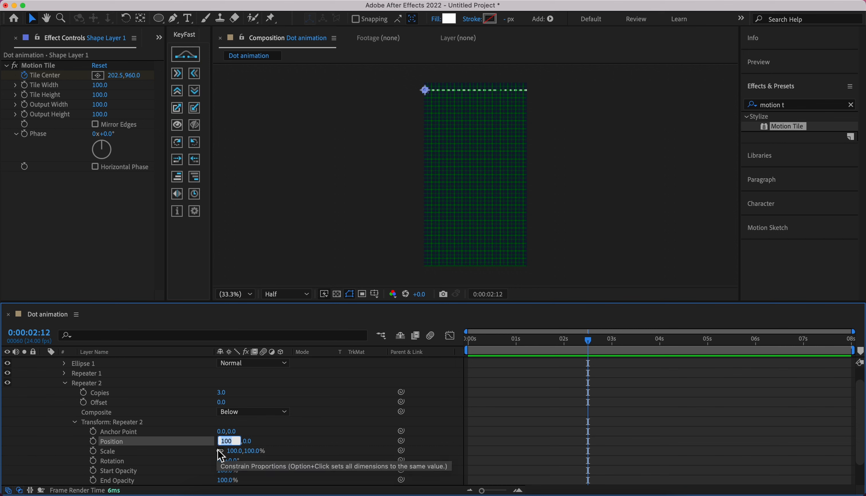
pyautogui.write('0')
pyautogui.press('Return')
pyautogui.click(232, 441)
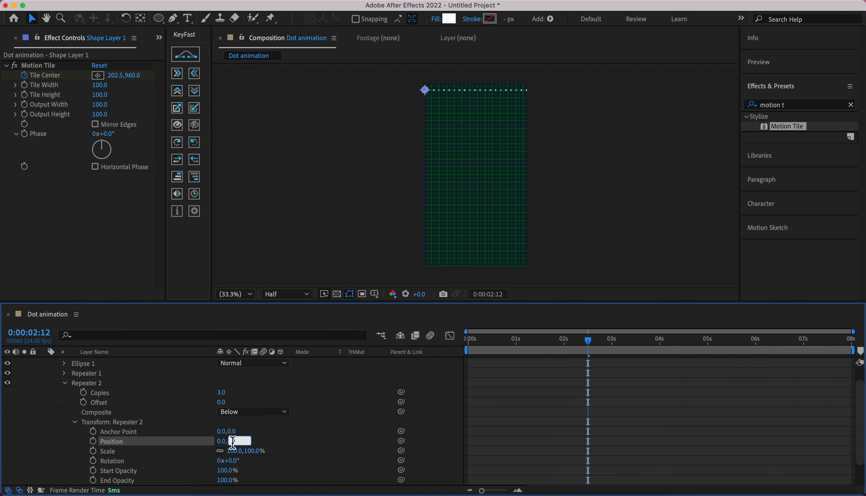
pyautogui.write('100')
pyautogui.press('Return')
# Set Repeater 2's Copies to 20 to fill the composition's height with dot rows.
pyautogui.moveTo(229, 392); pyautogui.dragTo(231, 392)
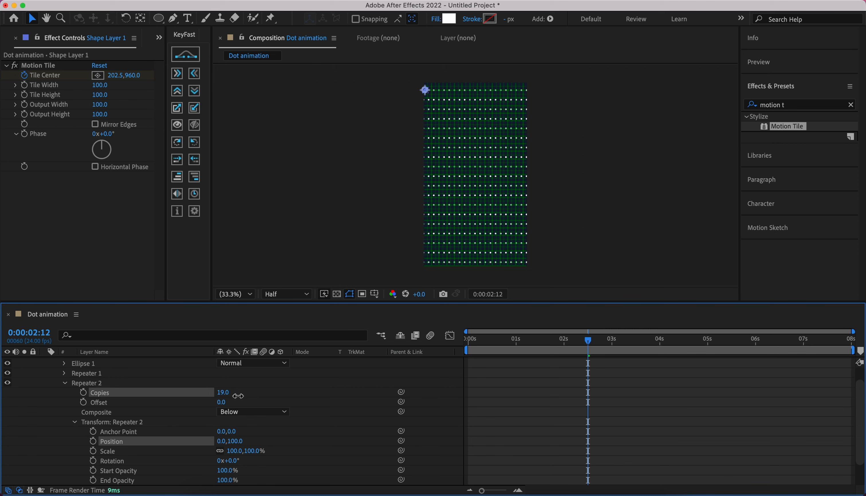
pyautogui.click(227, 392)
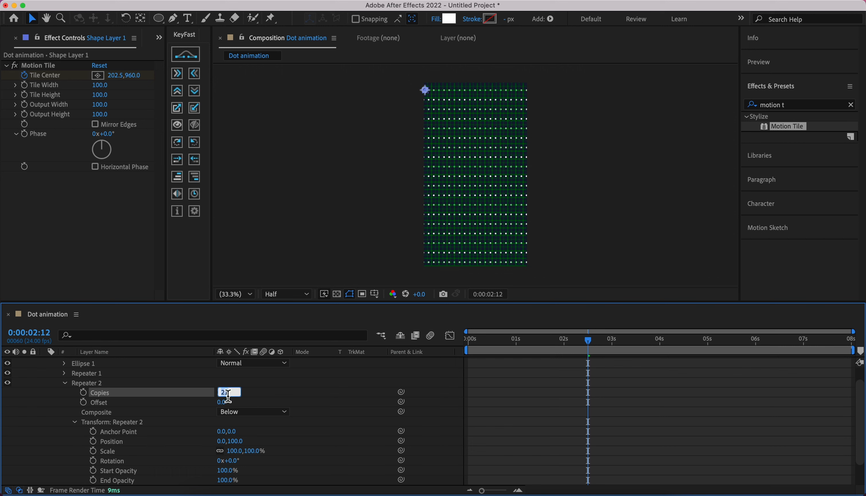
pyautogui.write('20')
pyautogui.press('Return')
pyautogui.click(557, 405)
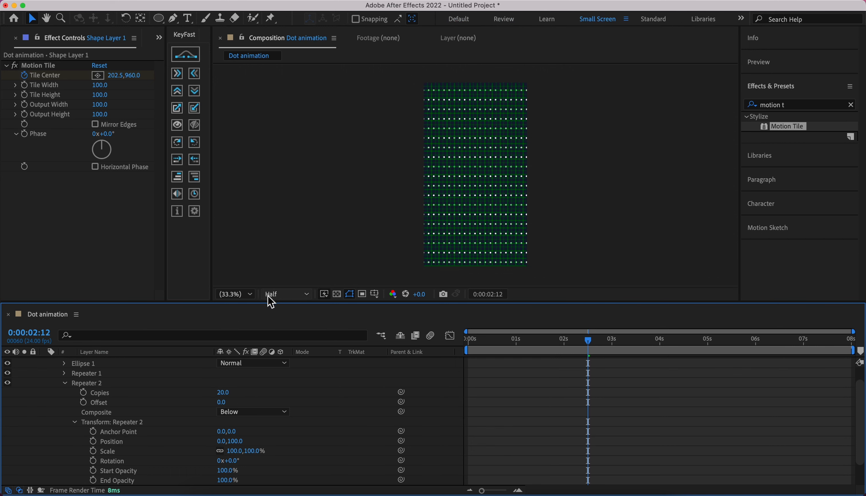
# Turn off the composition's grid overlay and enlarge the composition viewing area.
pyautogui.click(374, 294)
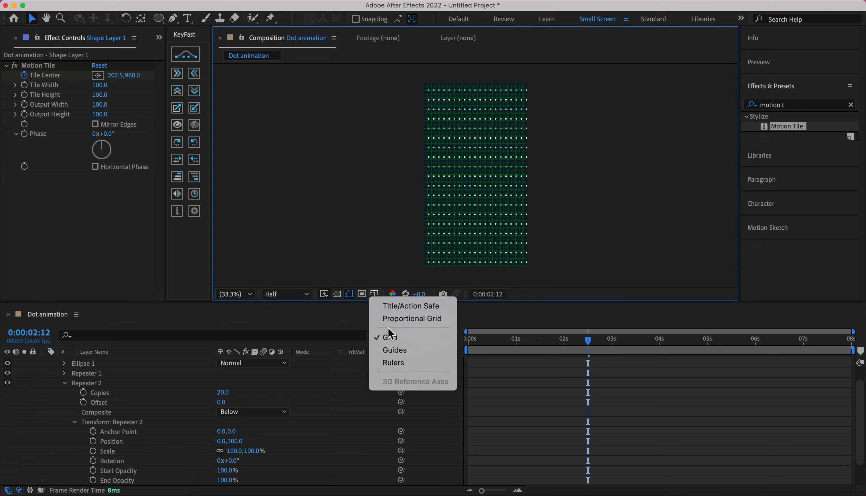
pyautogui.click(388, 337)
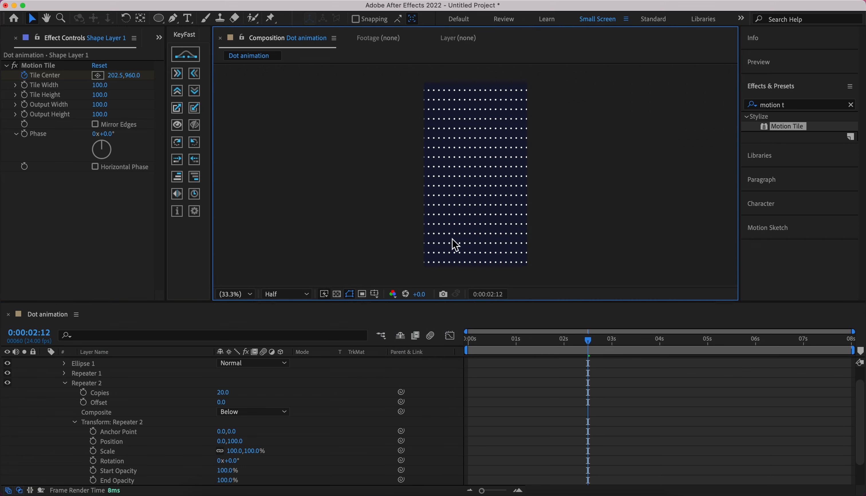
pyautogui.moveTo(280, 302); pyautogui.dragTo(279, 331)
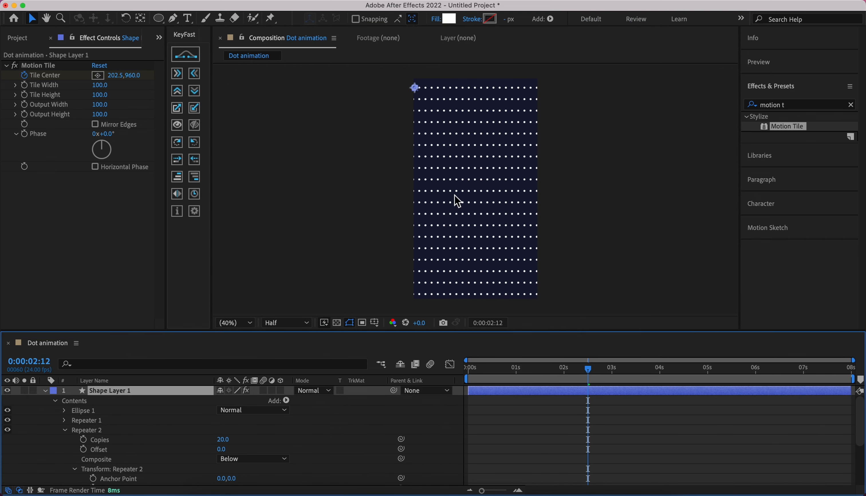
# Move the dot pattern slightly upward in the composition and preview its motion.
pyautogui.click(414, 90)
pyautogui.moveTo(415, 90); pyautogui.dragTo(415, 88)
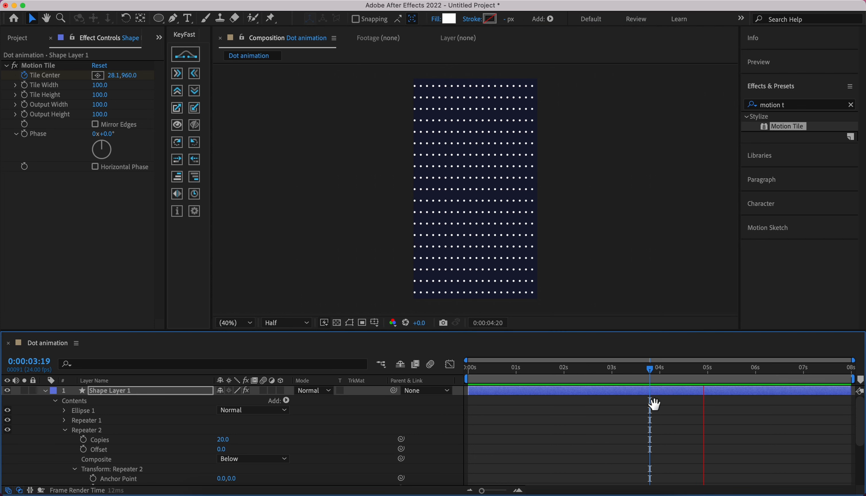
pyautogui.press('space')
# Reveal Shape Layer 1's keyframes and move the second Tile Center keyframe from 4 seconds to the composition's end.
pyautogui.click(653, 402)
pyautogui.click(638, 394)
pyautogui.press('u')
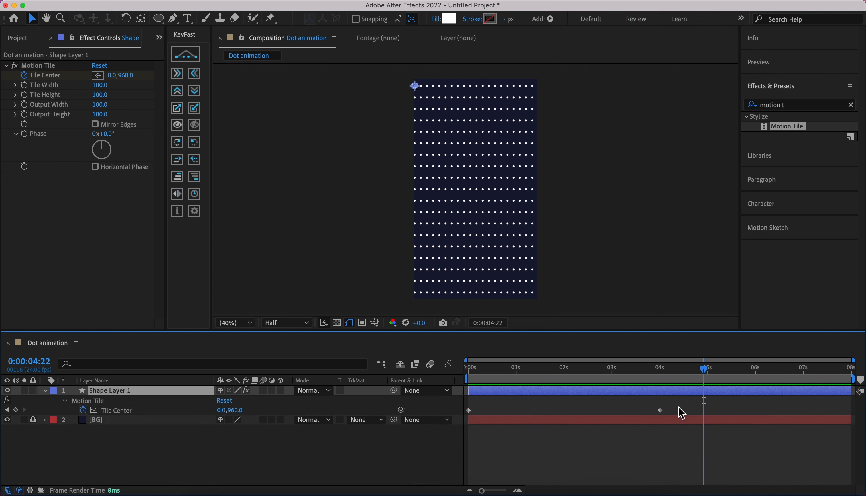
pyautogui.moveTo(660, 410); pyautogui.dragTo(849, 423)
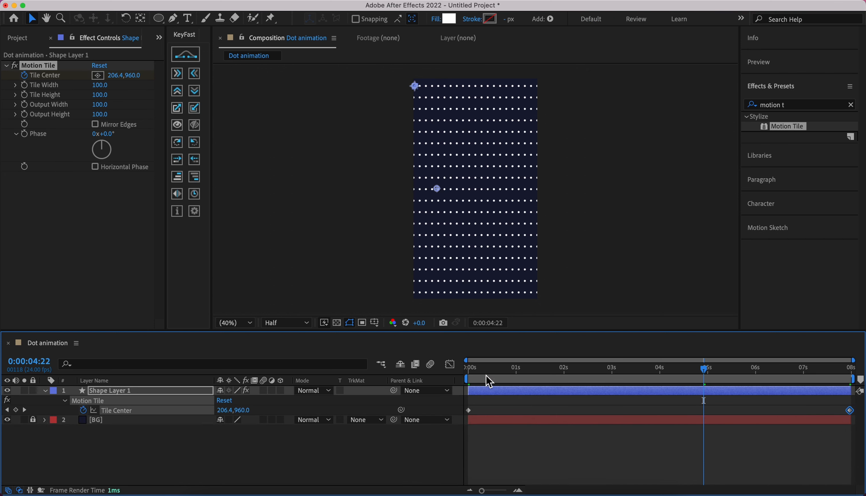
# Preview the slowed dot animation from the start and return to the first frame with the layer deselected.
pyautogui.press('Home')
pyautogui.press('space')
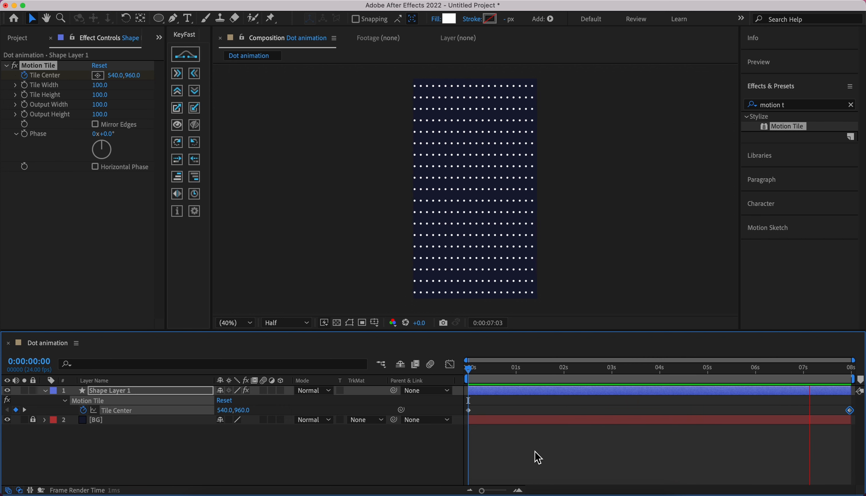
pyautogui.press('space')
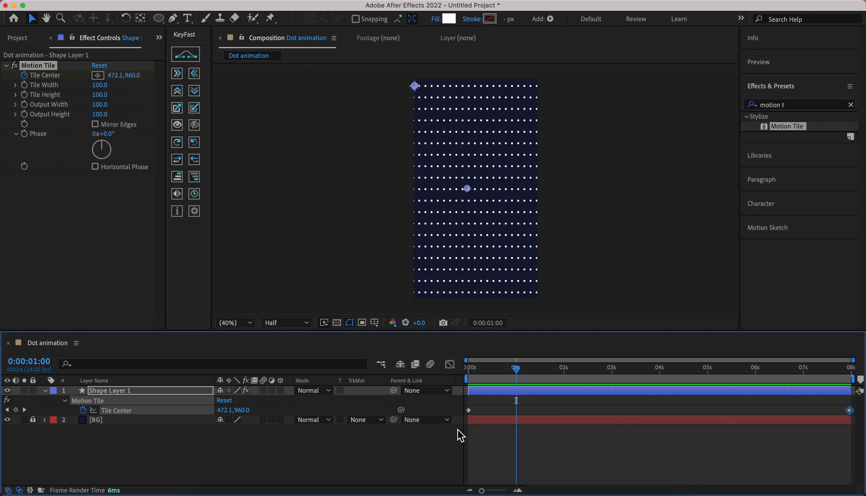
pyautogui.moveTo(483, 370); pyautogui.dragTo(457, 378)
pyautogui.click(251, 459)
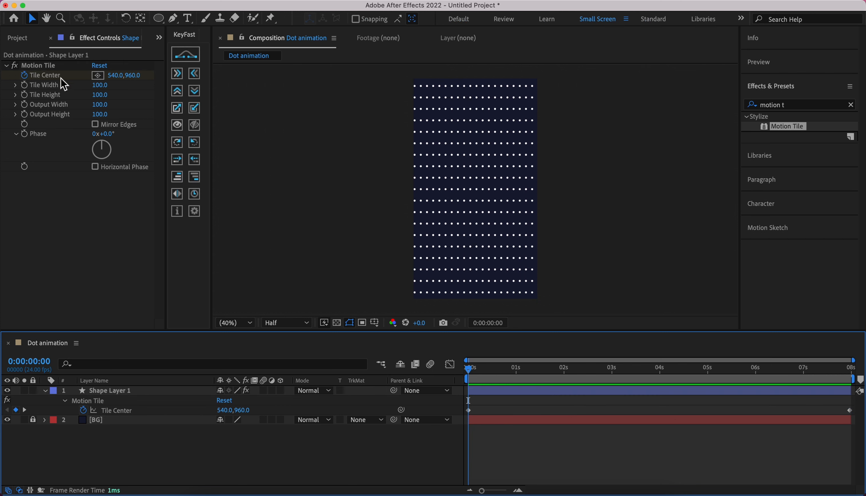
# Delete the Motion Tile effect from Shape Layer 1.
pyautogui.click(45, 69)
pyautogui.press('Delete')
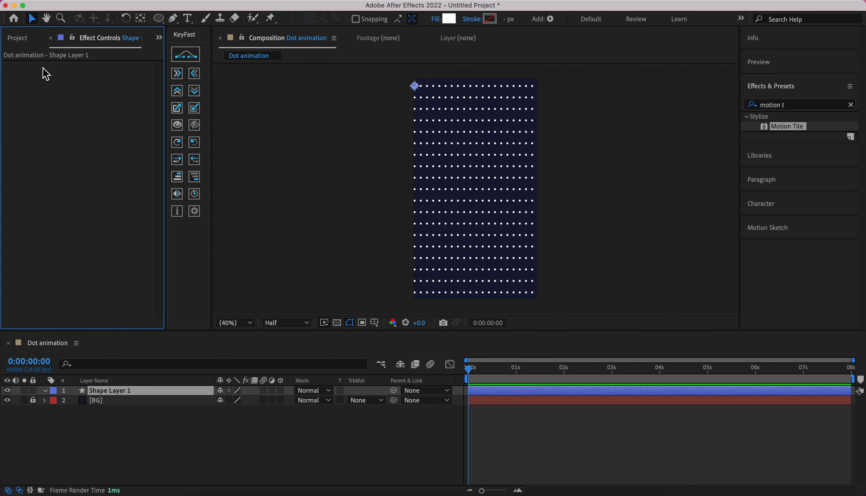
pyautogui.click(110, 411)
# Pre-compose Shape Layer 1 into a new composition named Dot, moving all attributes into it.
pyautogui.click(118, 395)
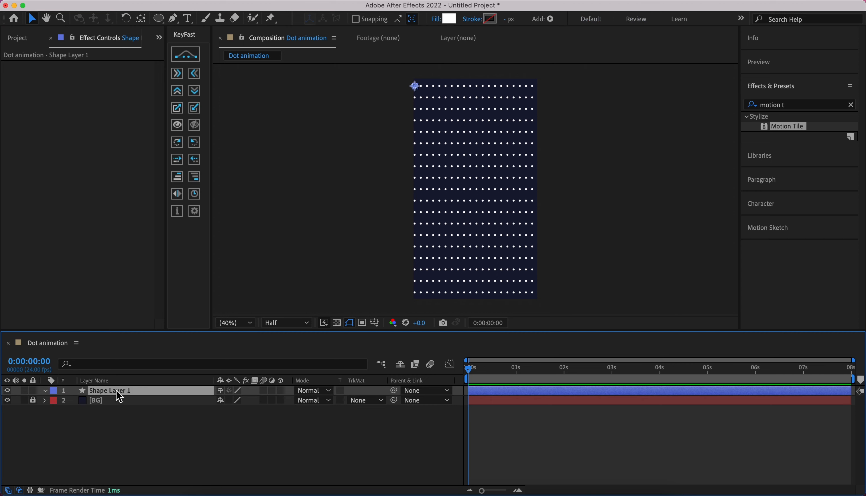
pyautogui.rightClick(119, 395)
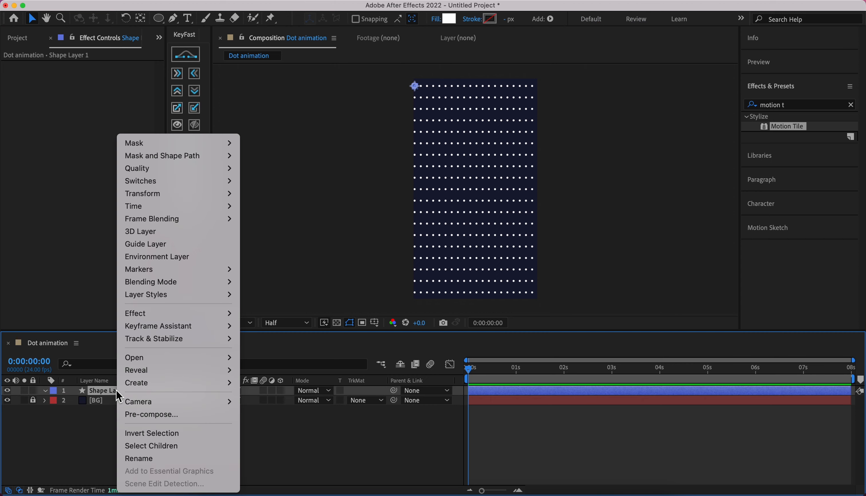
pyautogui.click(161, 413)
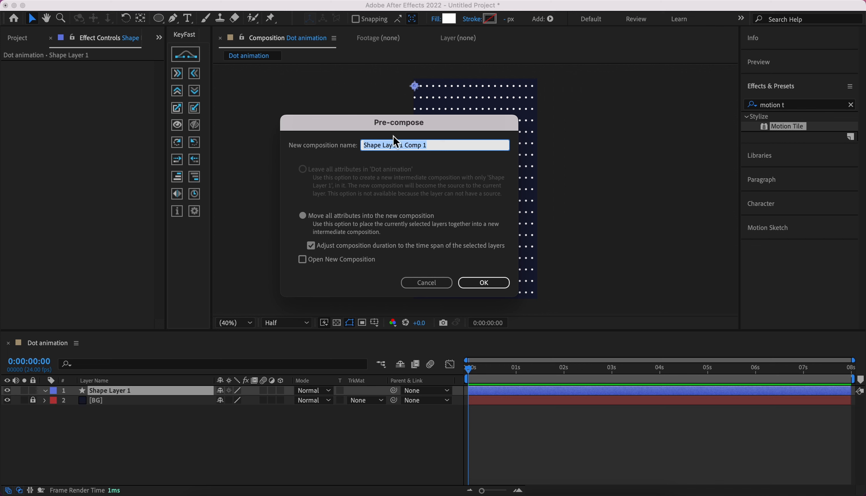
pyautogui.write('Doti')
pyautogui.click(483, 282)
pyautogui.click(389, 432)
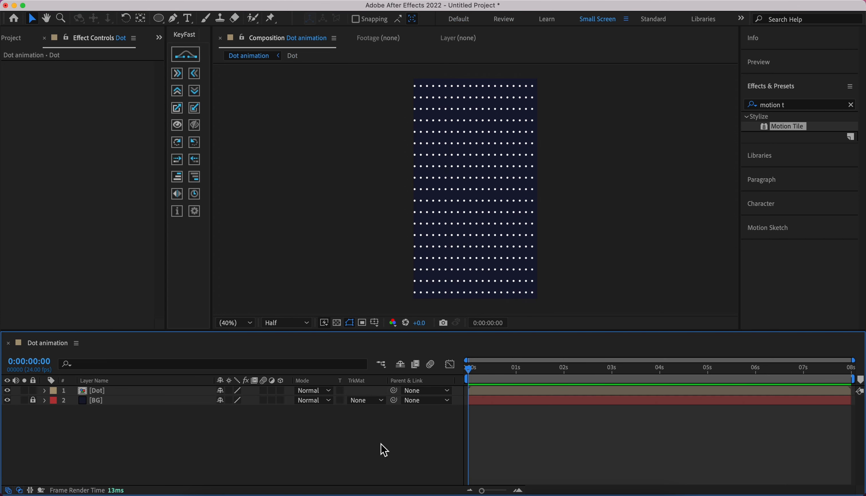
# Make the Dot layer 3D and set its Y Rotation to 90°.
pyautogui.click(507, 392)
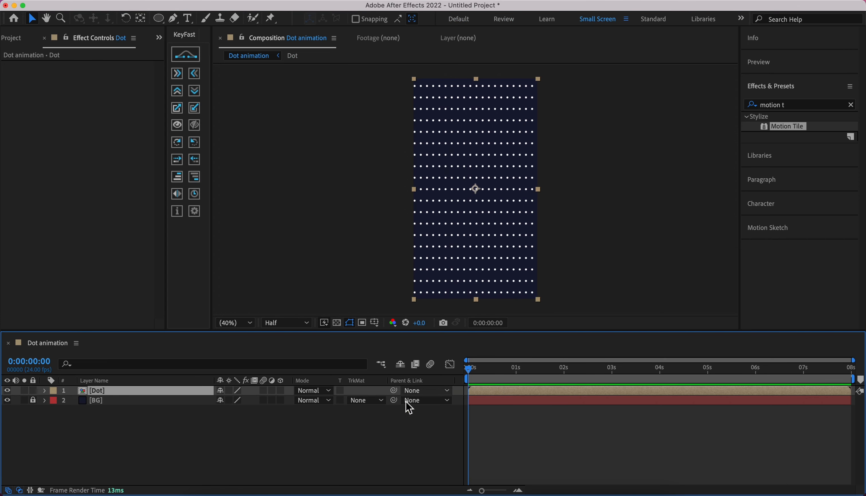
pyautogui.click(280, 390)
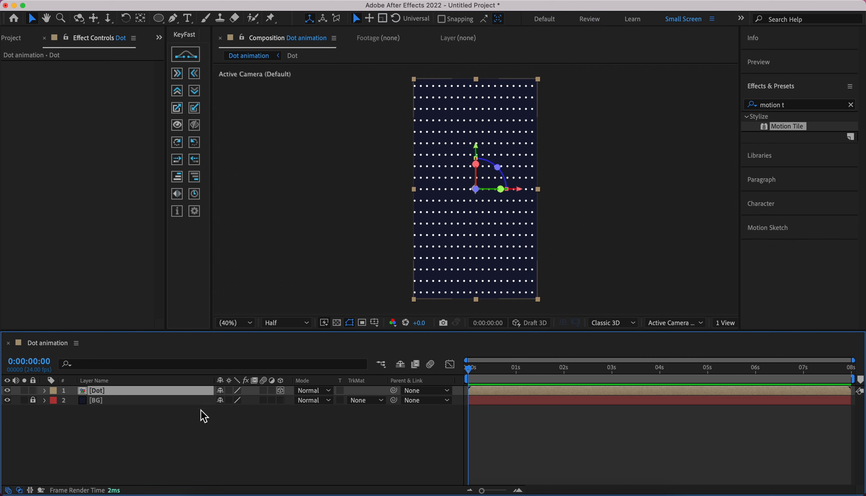
pyautogui.press('r')
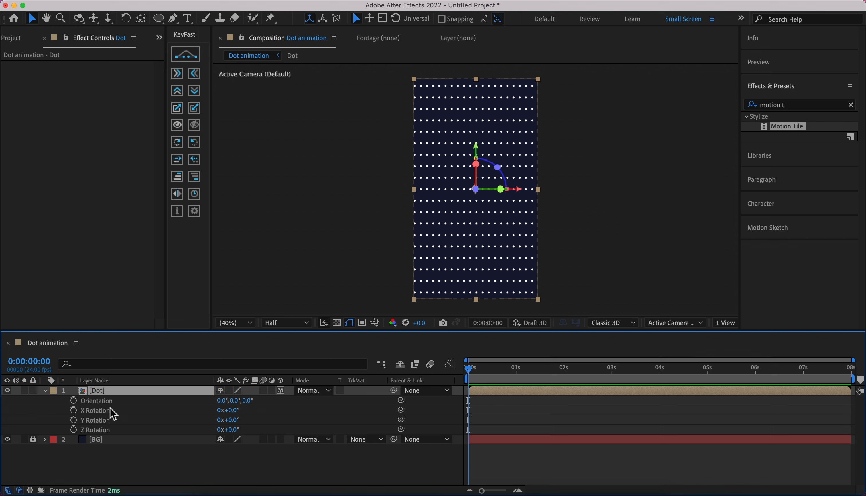
pyautogui.click(112, 421)
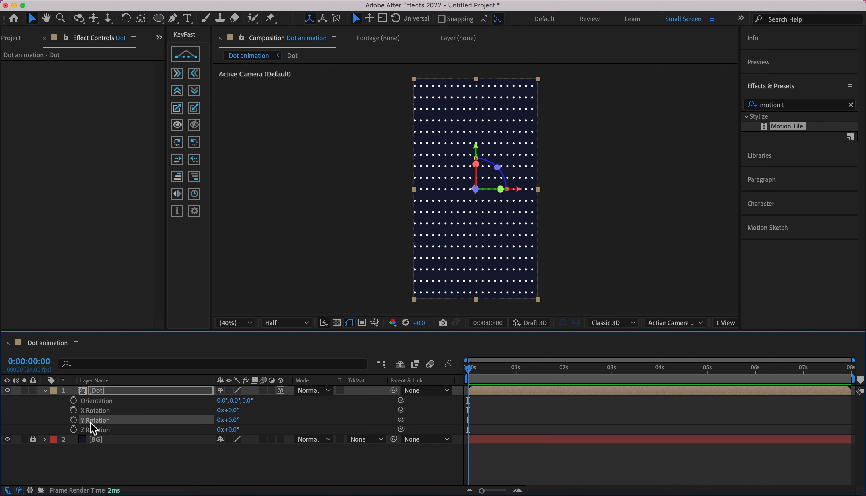
pyautogui.click(230, 420)
pyautogui.write('90')
pyautogui.press('Return')
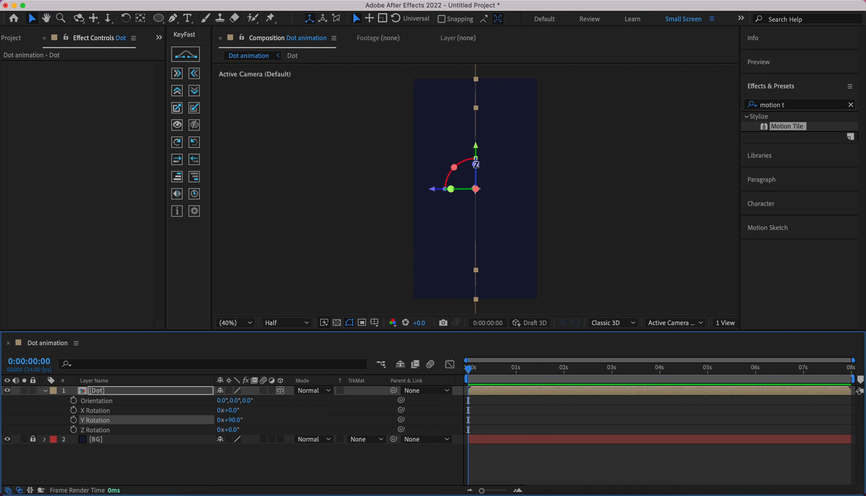
# Move the rotated Dot layer horizontally so it forms a wall along the right edge of the composition.
pyautogui.moveTo(439, 189); pyautogui.dragTo(475, 199)
pyautogui.press('space')
pyautogui.press('space')
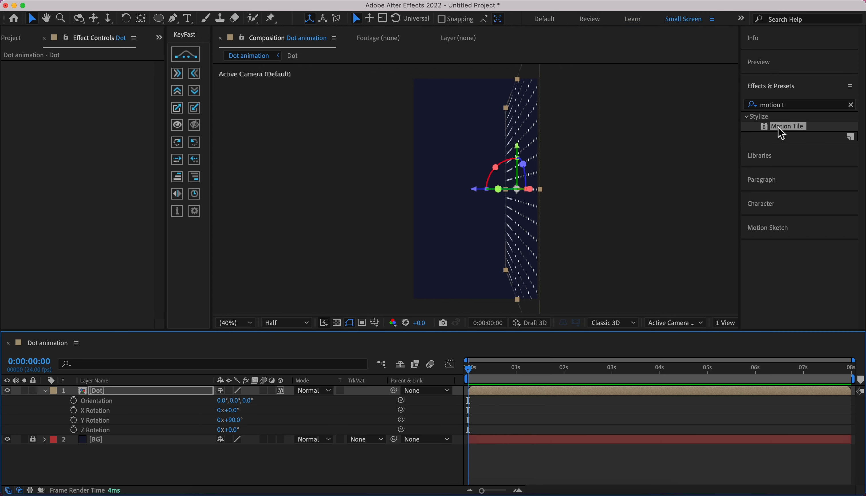
# Apply Motion Tile to the Dot layer and keyframe Tile Center at the first frame and at 0:00:07:23 with horizontal value 0.
pyautogui.moveTo(778, 127); pyautogui.dragTo(486, 408)
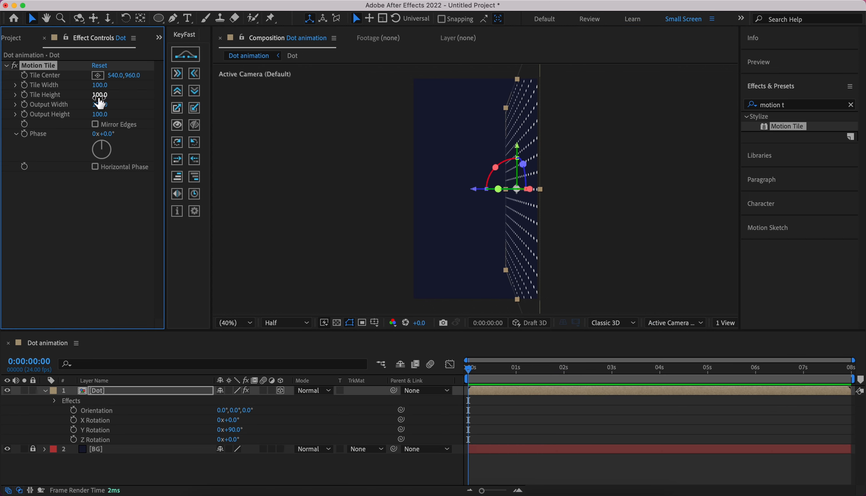
pyautogui.click(24, 75)
pyautogui.moveTo(838, 367); pyautogui.dragTo(856, 374)
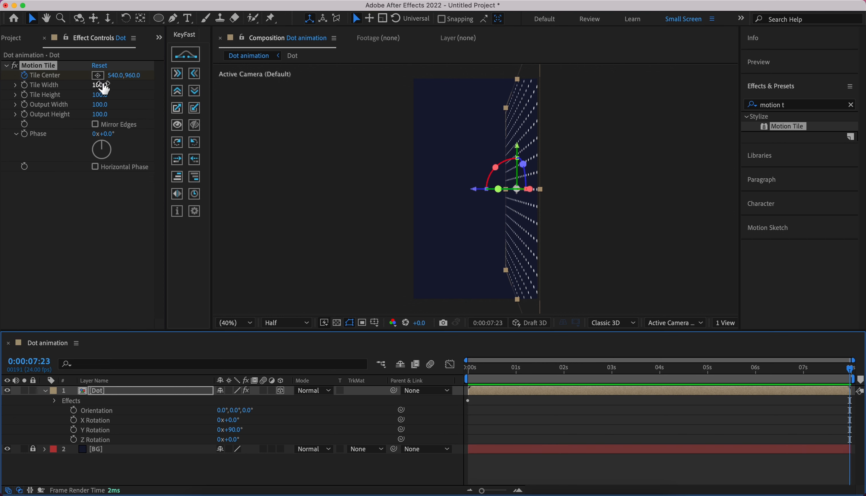
pyautogui.click(112, 76)
pyautogui.write('0')
pyautogui.press('Return')
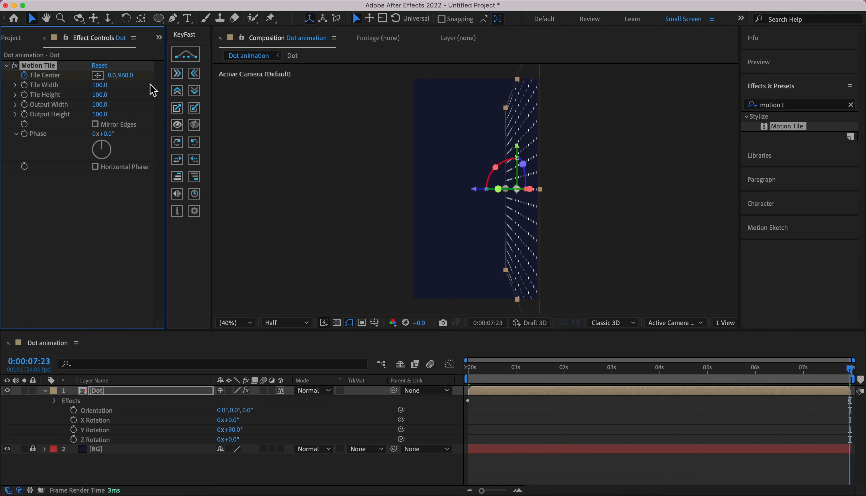
# Preview the wall's motion from the first frame and set the Dot layer's Y Rotation to 80°.
pyautogui.click(470, 372)
pyautogui.press('space')
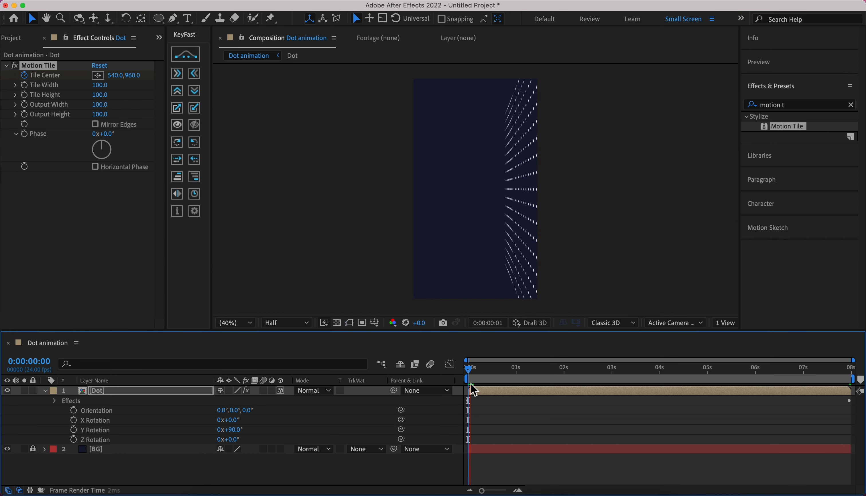
pyautogui.press('space')
pyautogui.click(234, 430)
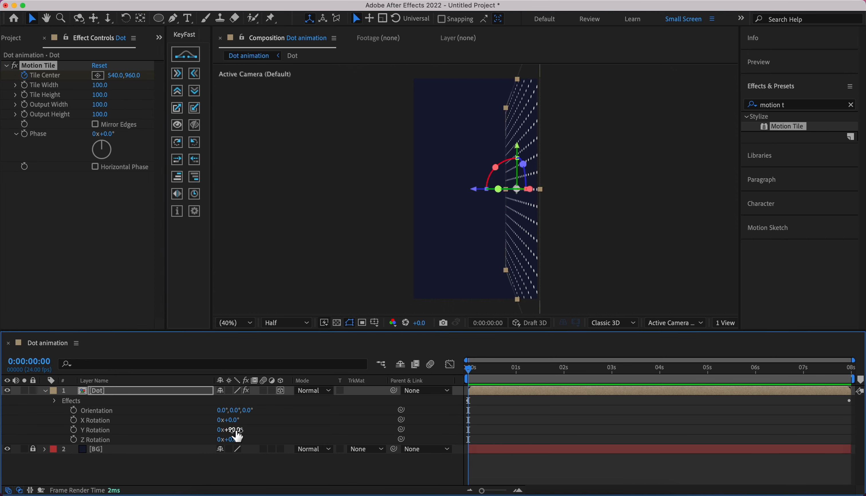
pyautogui.write('80')
pyautogui.press('Return')
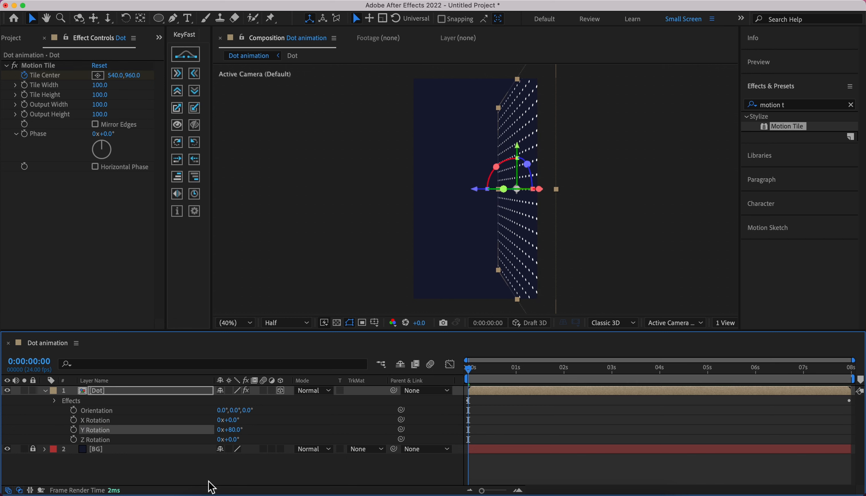
# Duplicate the Dot layer and move the copy to the left edge of the composition.
pyautogui.hotkey('ctrl', 'd')
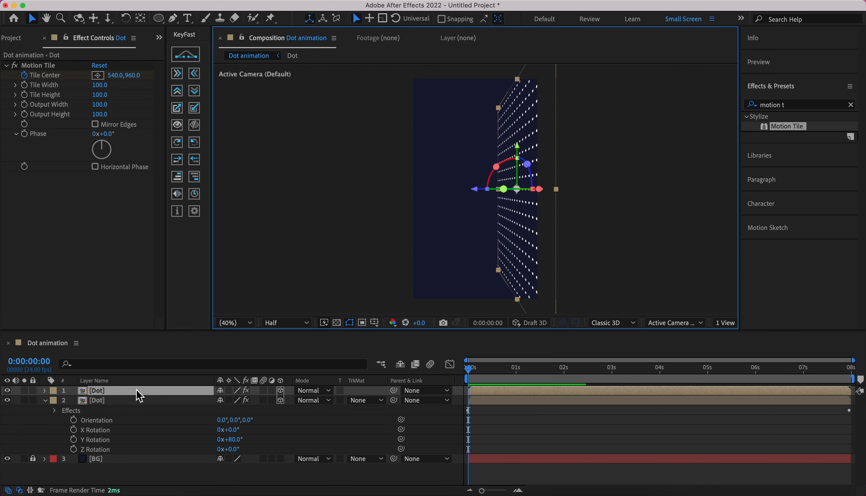
pyautogui.press('r')
pyautogui.moveTo(476, 189); pyautogui.dragTo(379, 212)
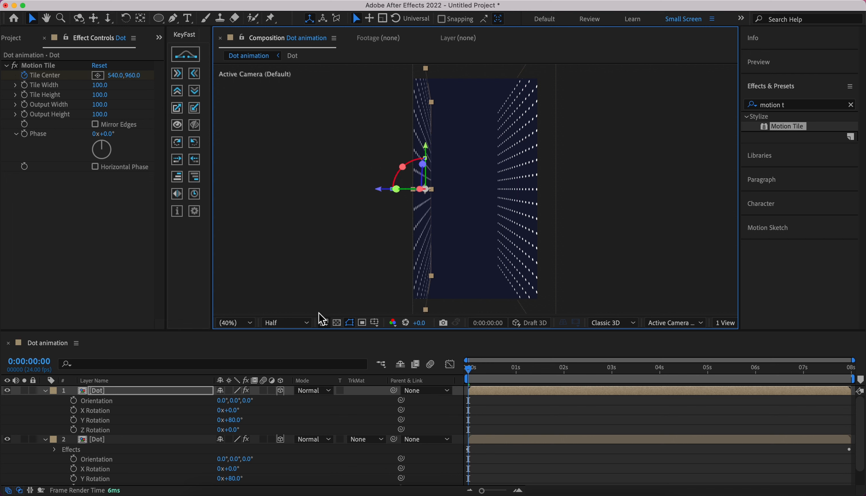
# Set the duplicated Dot layer's Y Rotation to 100°.
pyautogui.click(237, 419)
pyautogui.write('10')
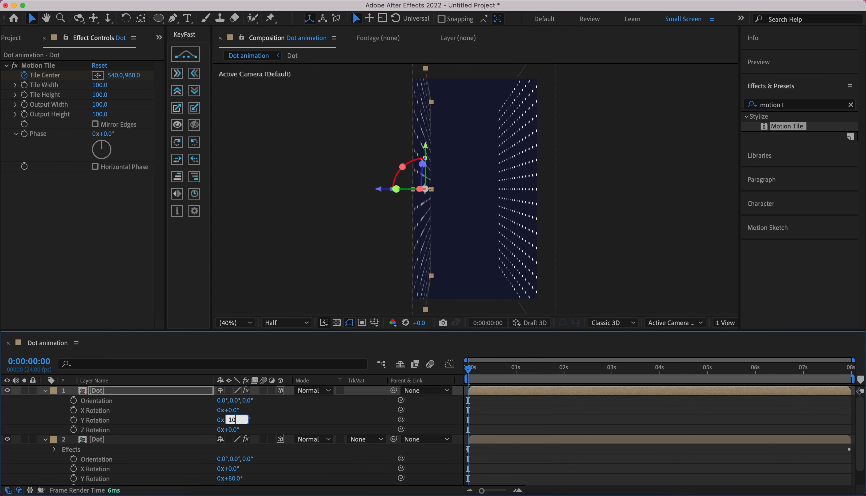
pyautogui.write('0')
pyautogui.press('Return')
# Collapse the properties of both Dot layers and leave the layers deselected.
pyautogui.click(528, 421)
pyautogui.press('super+a')
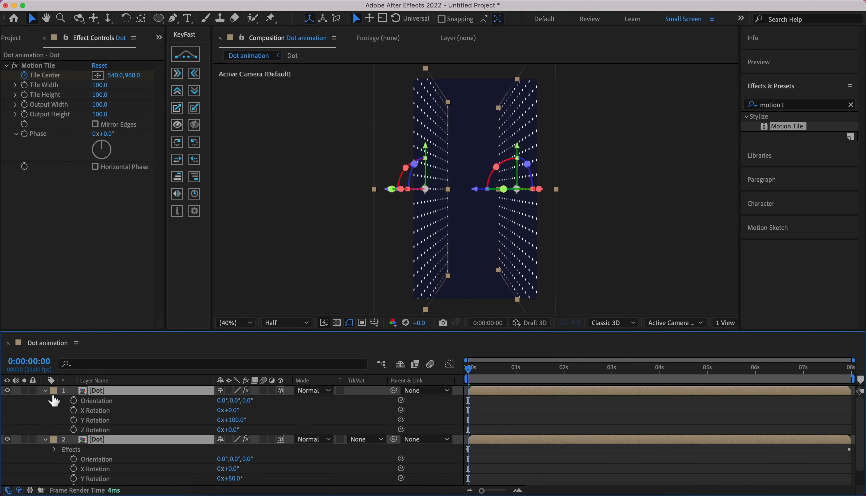
pyautogui.click(45, 392)
pyautogui.click(103, 424)
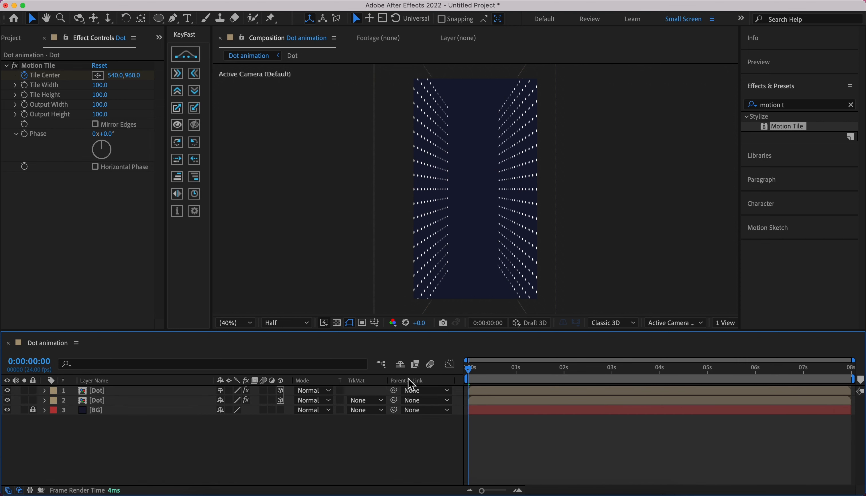
# Enlarge the composition viewing area and preview the two moving dot walls.
pyautogui.moveTo(429, 332); pyautogui.dragTo(429, 380)
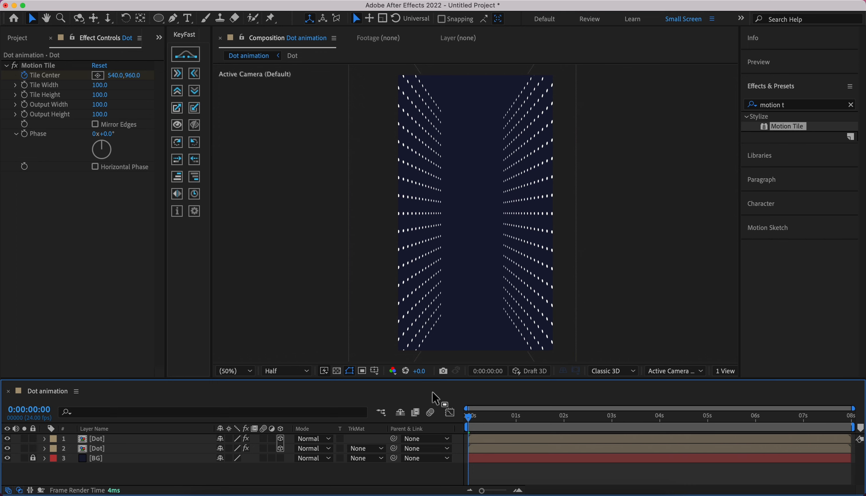
pyautogui.press('space')
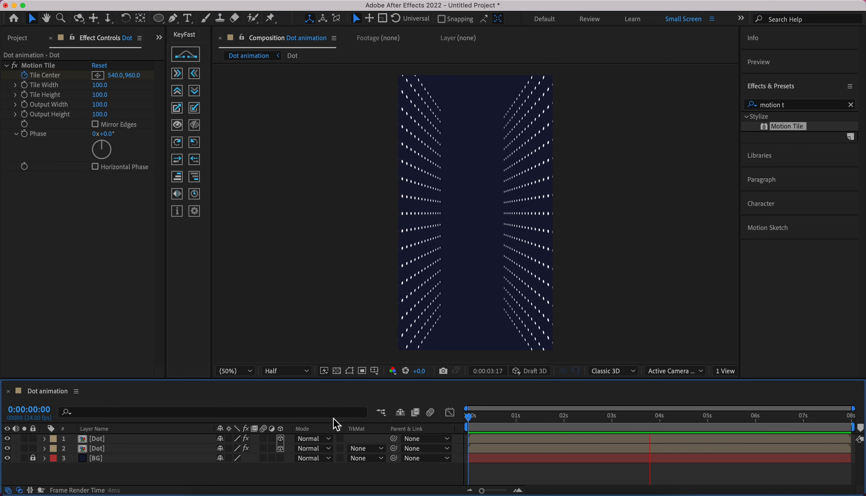
pyautogui.press('space')
# Find the Fill effect and apply it to the upper Dot layer.
pyautogui.click(851, 104)
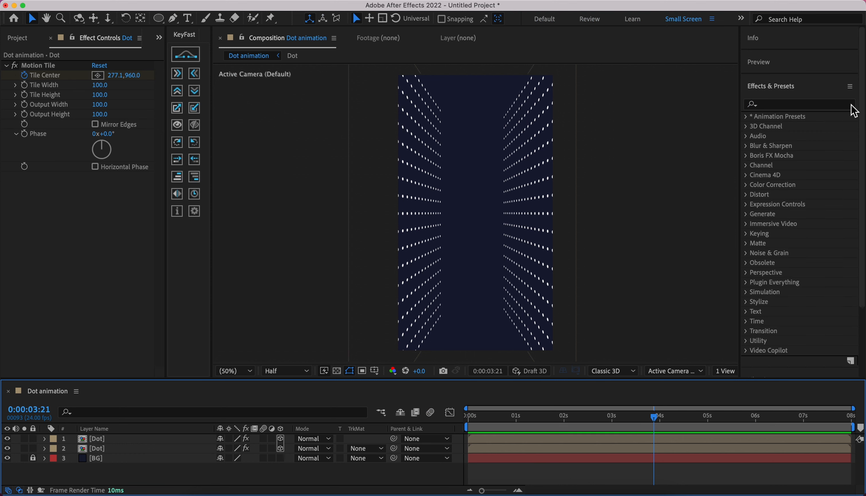
pyautogui.write('fill')
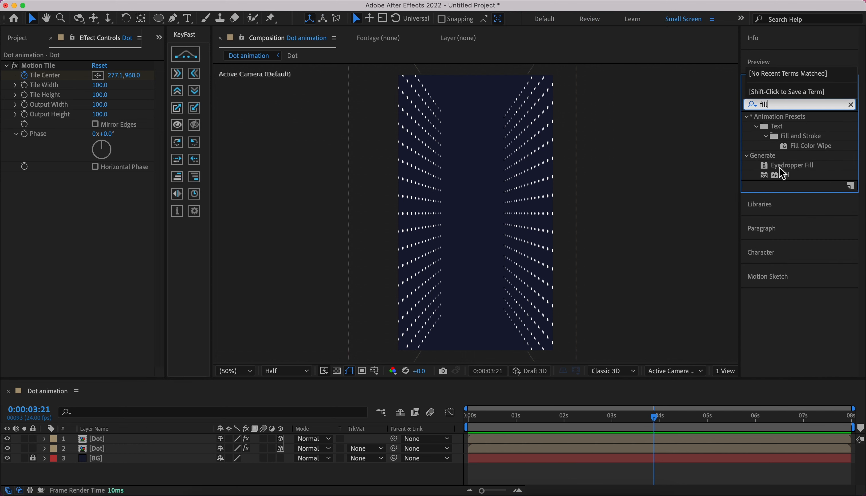
pyautogui.moveTo(785, 176); pyautogui.dragTo(543, 439)
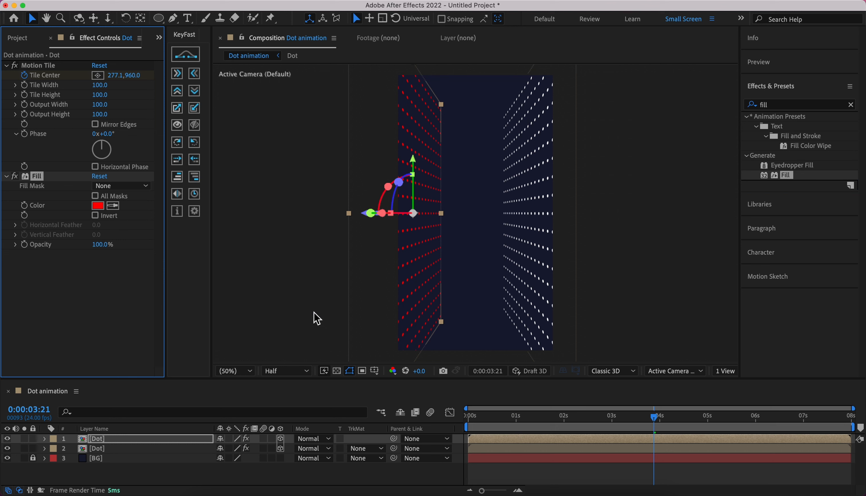
# Set the Fill color to blue 00A5FF and copy the Fill effect to the second Dot layer.
pyautogui.click(99, 206)
pyautogui.click(176, 184)
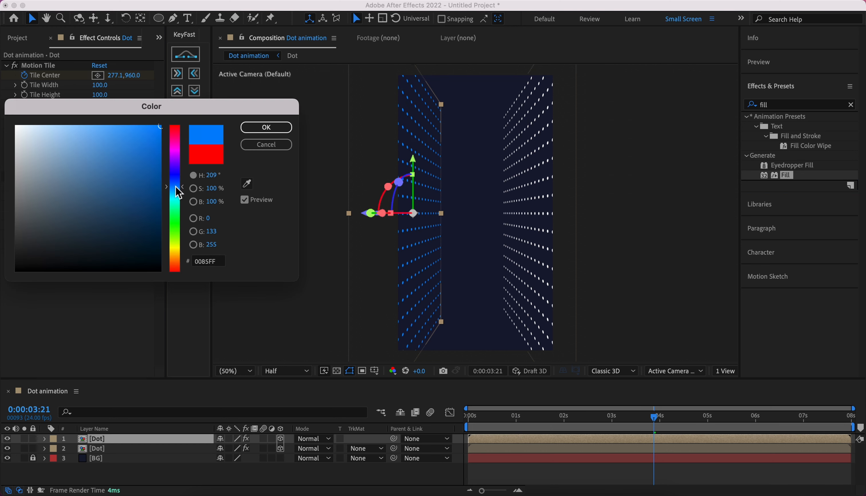
pyautogui.moveTo(175, 183); pyautogui.dragTo(176, 190)
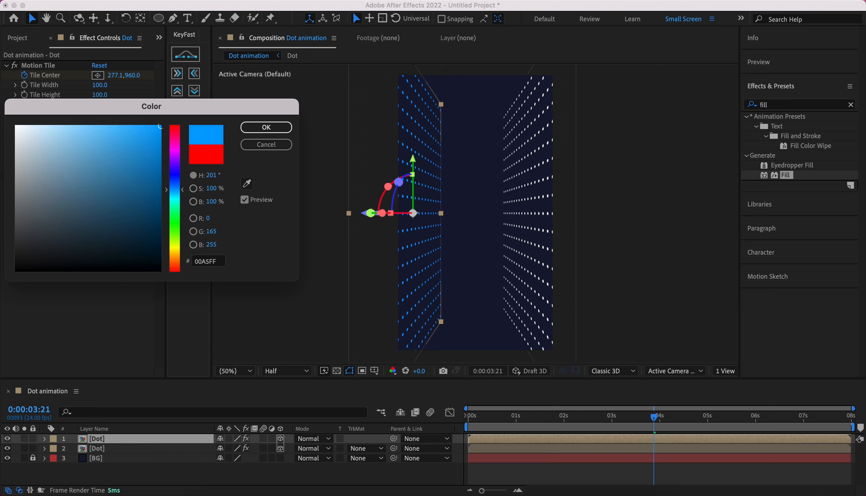
pyautogui.click(267, 127)
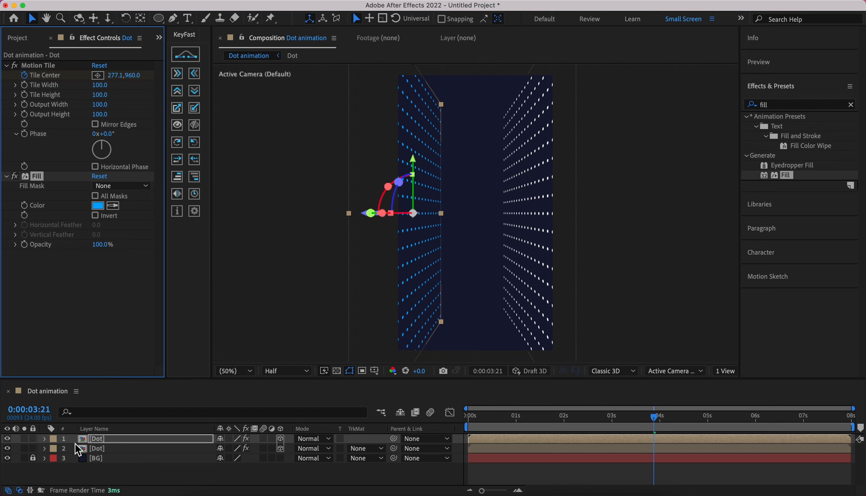
pyautogui.click(97, 449)
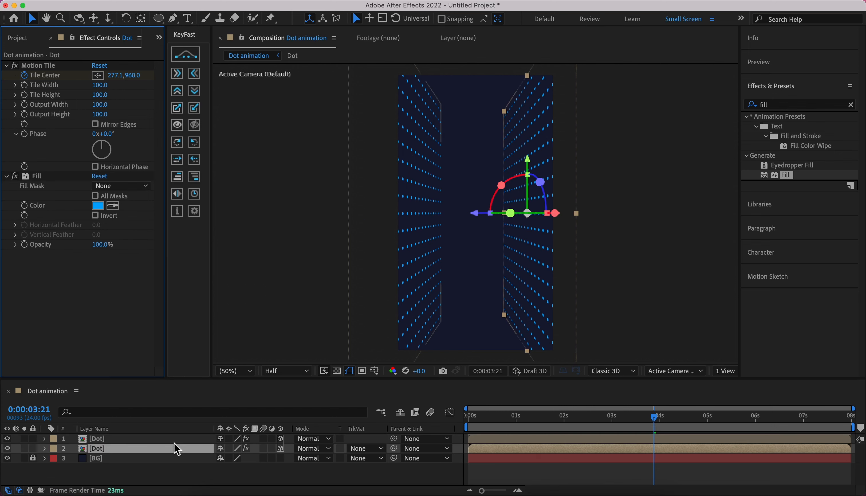
pyautogui.click(162, 477)
# Pre-compose both Dot layers into a new composition named Final Dot, moving all attributes into it.
pyautogui.click(132, 448)
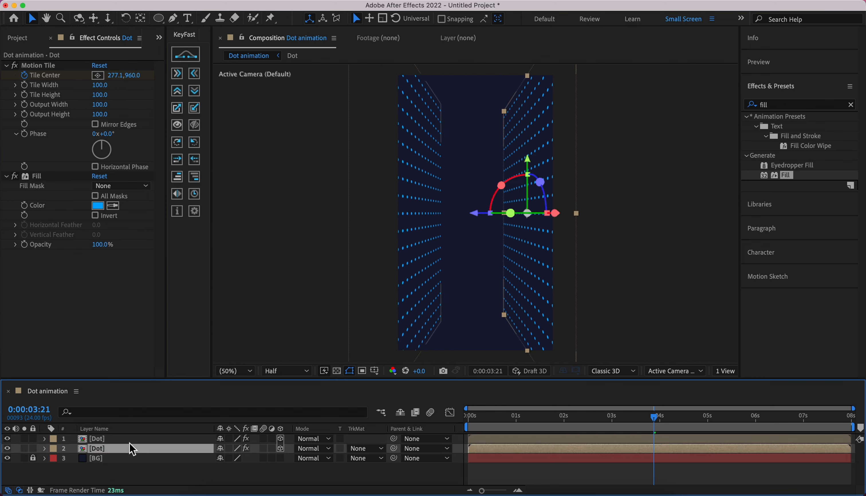
pyautogui.keyDown('shift'); pyautogui.click(134, 440); pyautogui.keyUp('shift')
pyautogui.rightClick(134, 439)
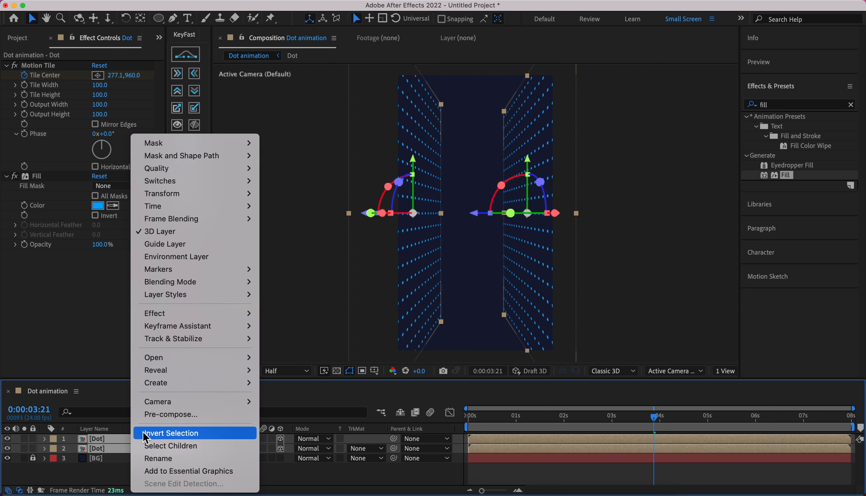
pyautogui.click(162, 413)
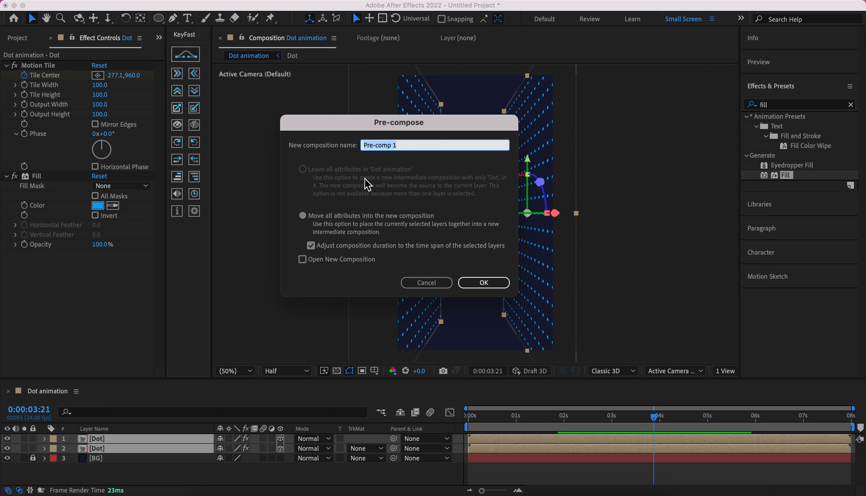
pyautogui.write('Final Dot')
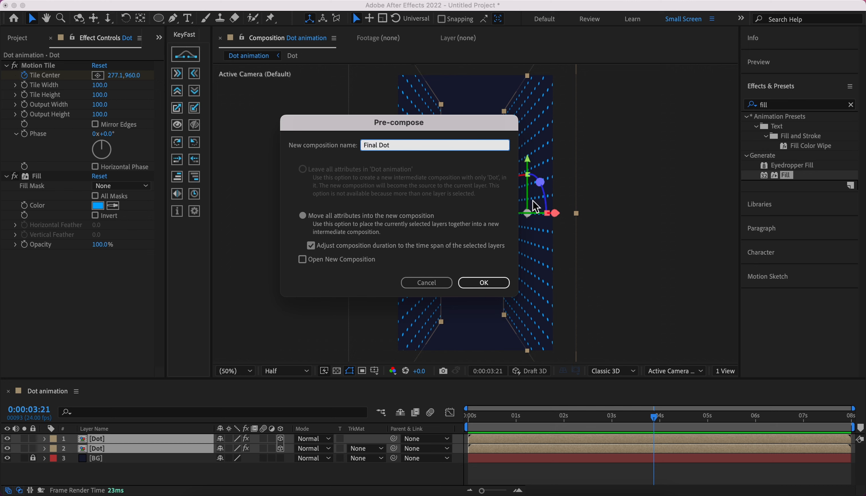
pyautogui.click(489, 284)
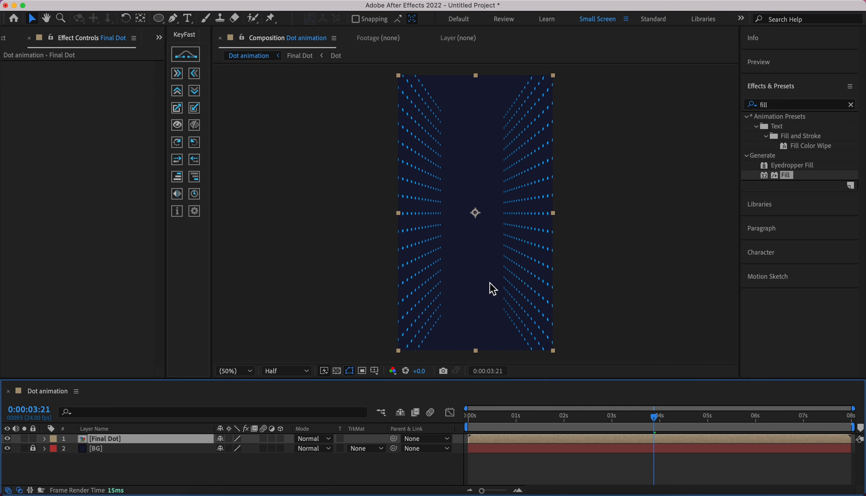
pyautogui.click(253, 467)
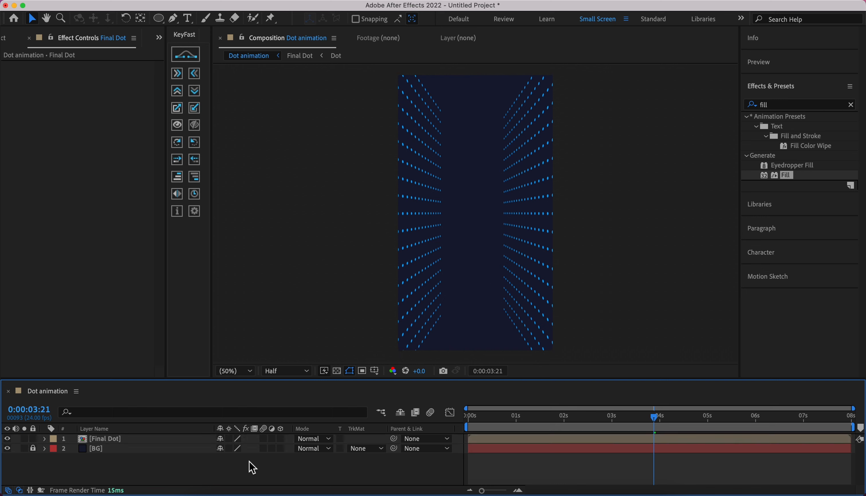
# Draw a tall elliptical mask over the centre of the Final Dot layer and invert it.
pyautogui.click(124, 440)
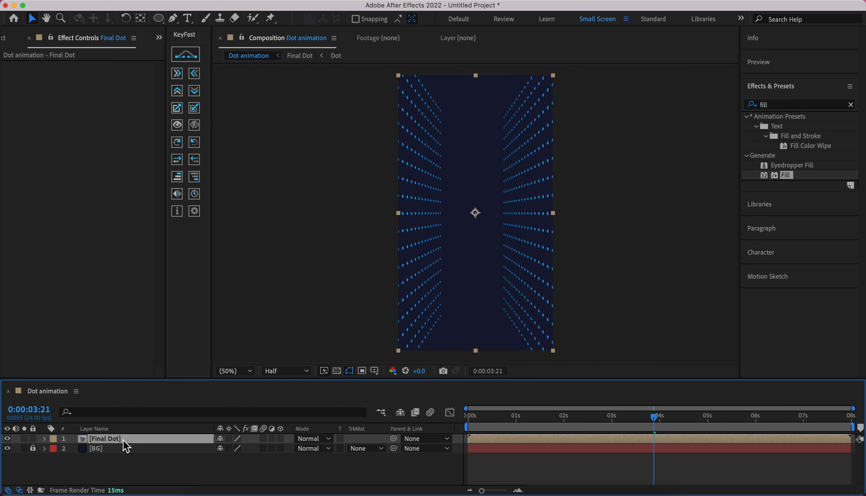
pyautogui.click(158, 20)
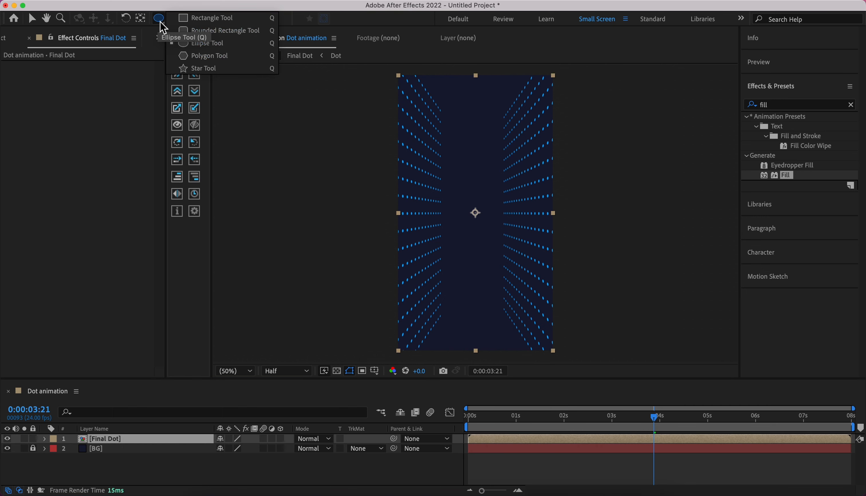
pyautogui.click(199, 43)
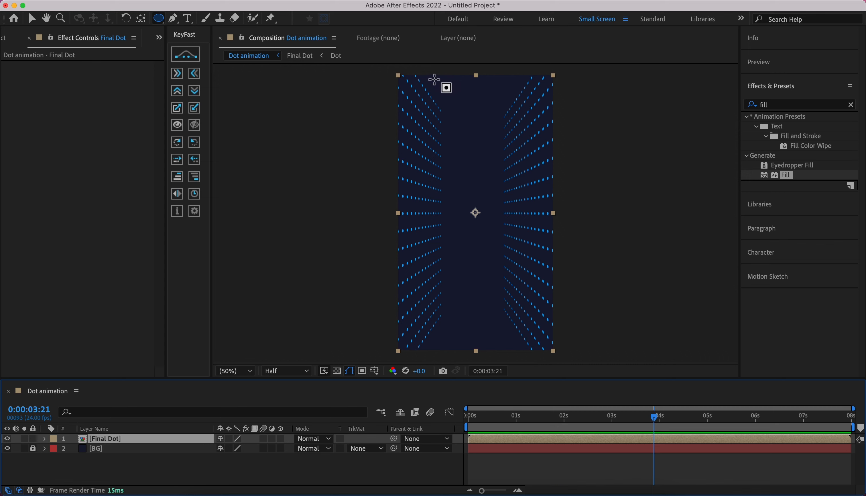
pyautogui.moveTo(430, 70); pyautogui.dragTo(518, 358)
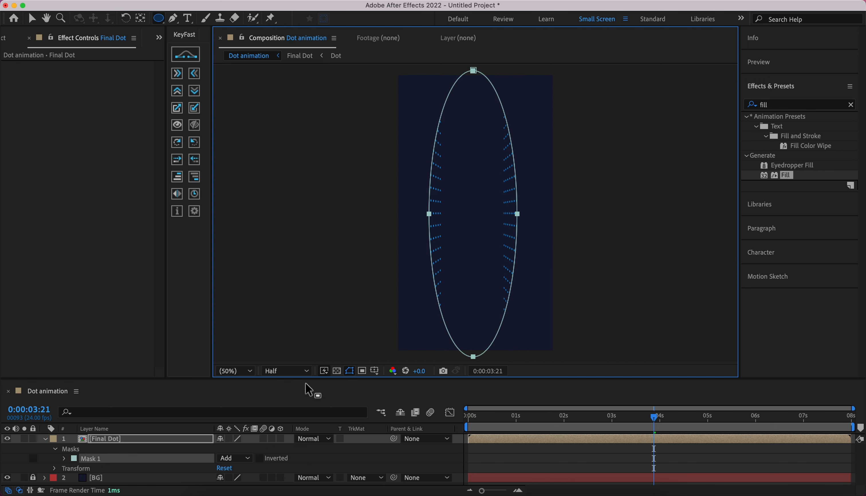
pyautogui.moveTo(308, 381); pyautogui.dragTo(307, 355)
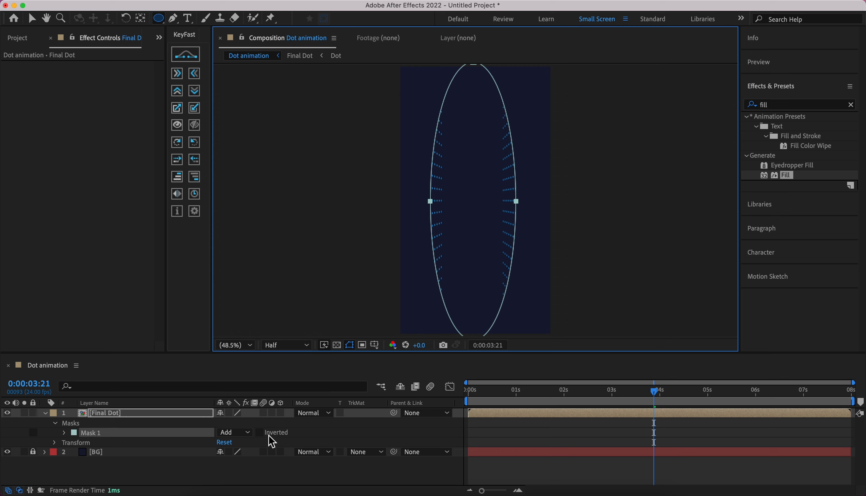
pyautogui.click(261, 433)
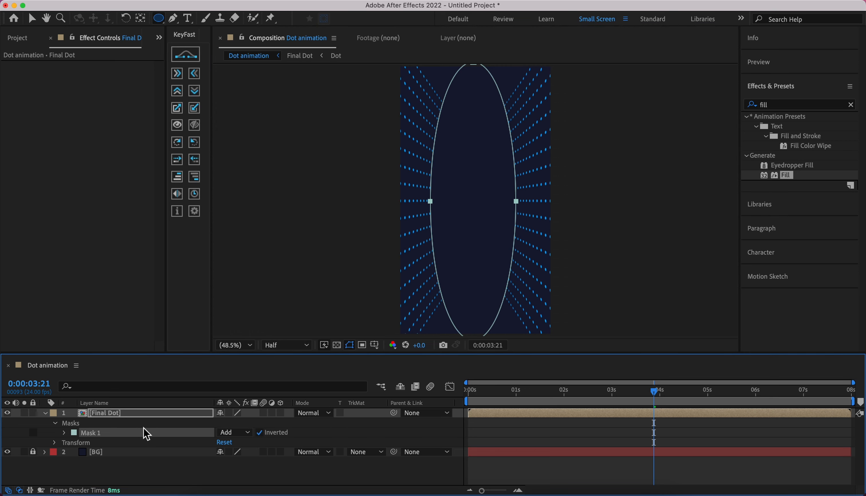
# Set the ellipse mask's feather to 115 pixels and preview the animation from the start.
pyautogui.press('f')
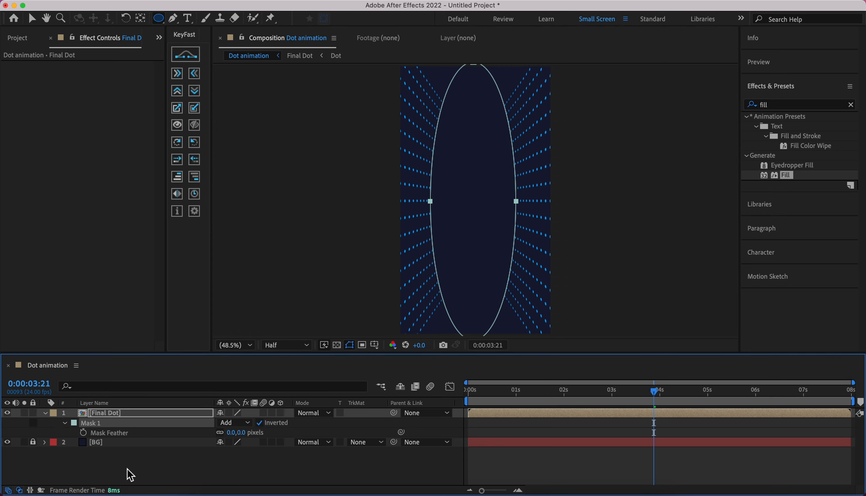
pyautogui.click(128, 470)
pyautogui.click(116, 433)
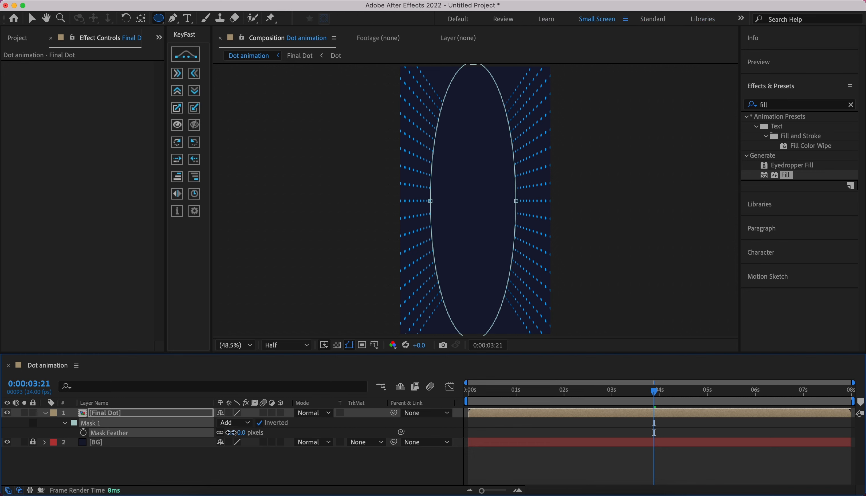
pyautogui.moveTo(231, 432); pyautogui.dragTo(297, 433)
pyautogui.click(302, 471)
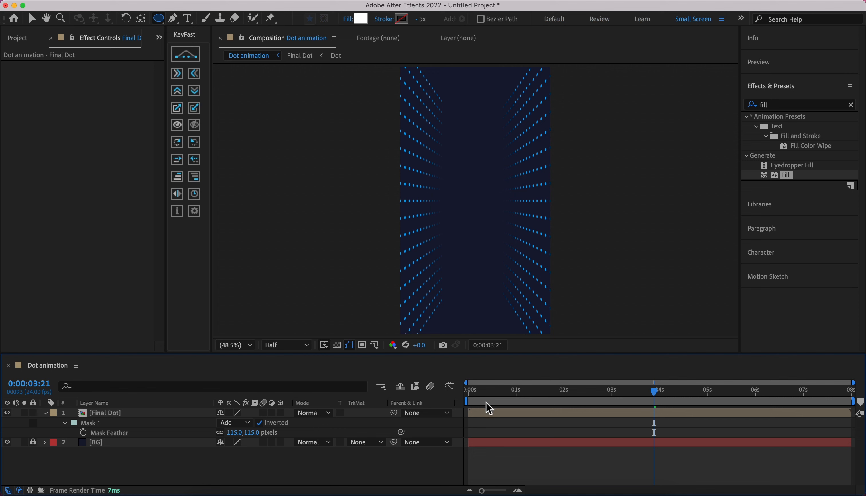
pyautogui.click(468, 392)
pyautogui.press('space')
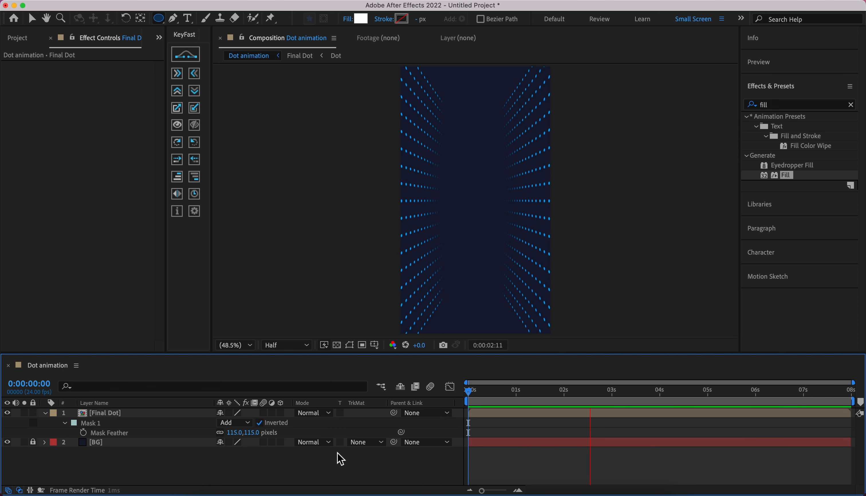
pyautogui.press('space')
# Scale the Final Dot layer to 121% and preview the animation from the start.
pyautogui.click(144, 412)
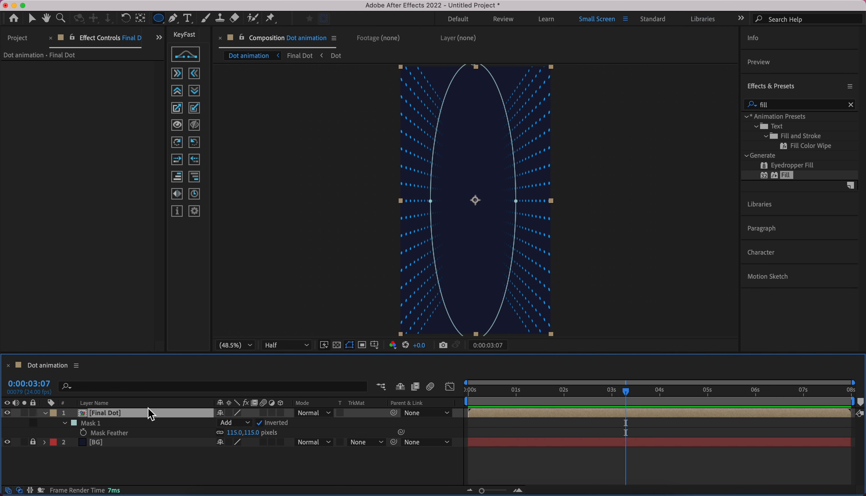
pyautogui.press('s')
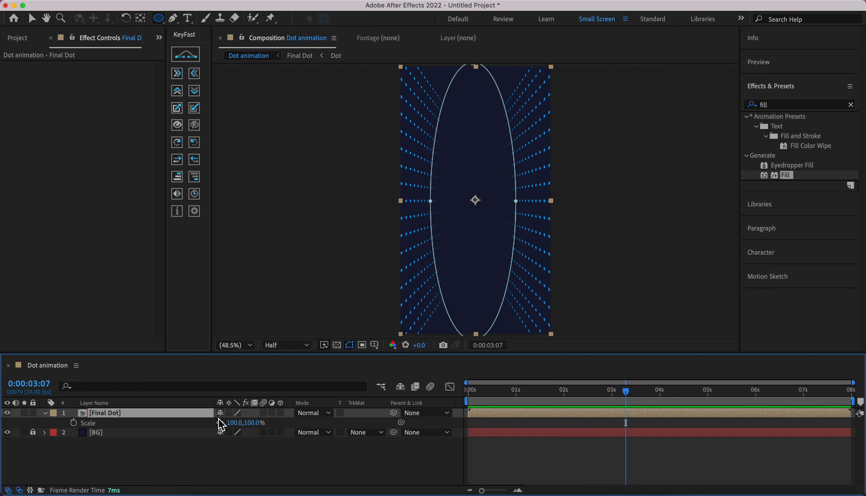
pyautogui.moveTo(234, 425); pyautogui.dragTo(246, 423)
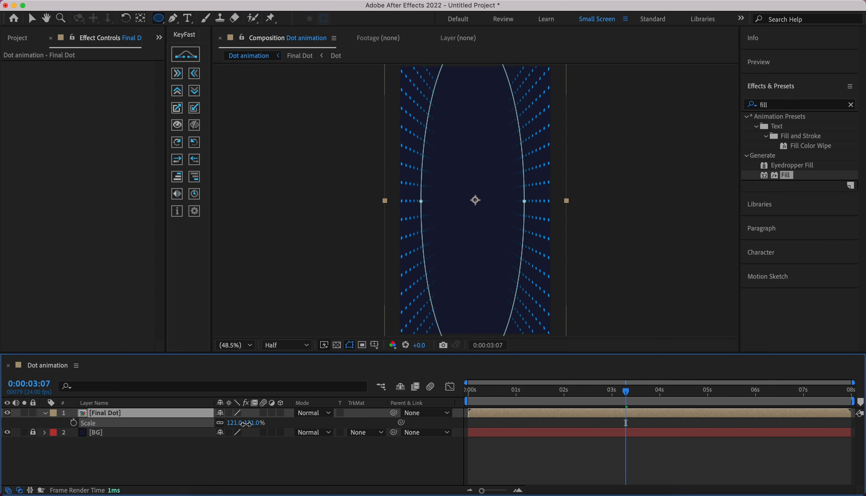
pyautogui.click(232, 454)
pyautogui.moveTo(480, 395); pyautogui.dragTo(464, 404)
pyautogui.press('space')
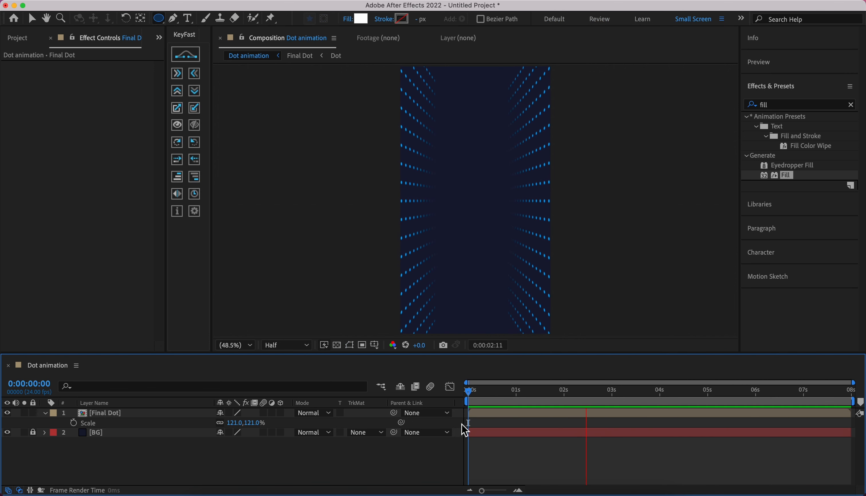
pyautogui.press('space')
# Find the Stylize Glow effect, apply it to the Final Dot layer and preview the animation from the start.
pyautogui.click(745, 108)
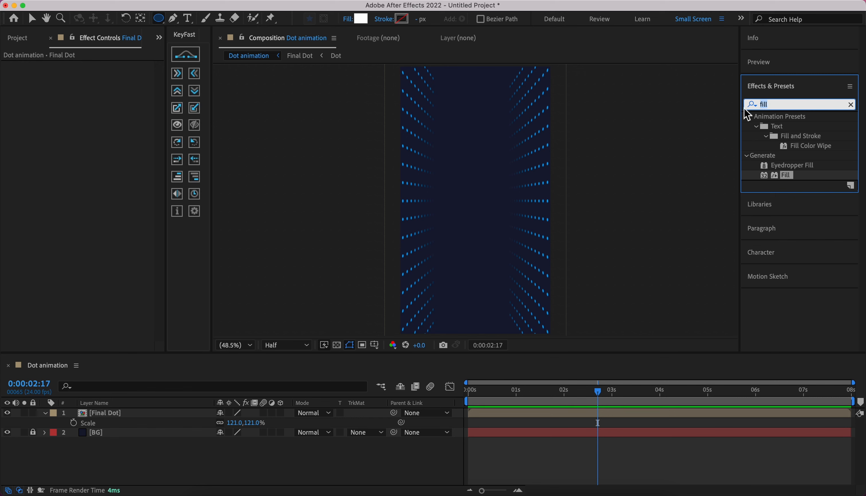
pyautogui.write('glow')
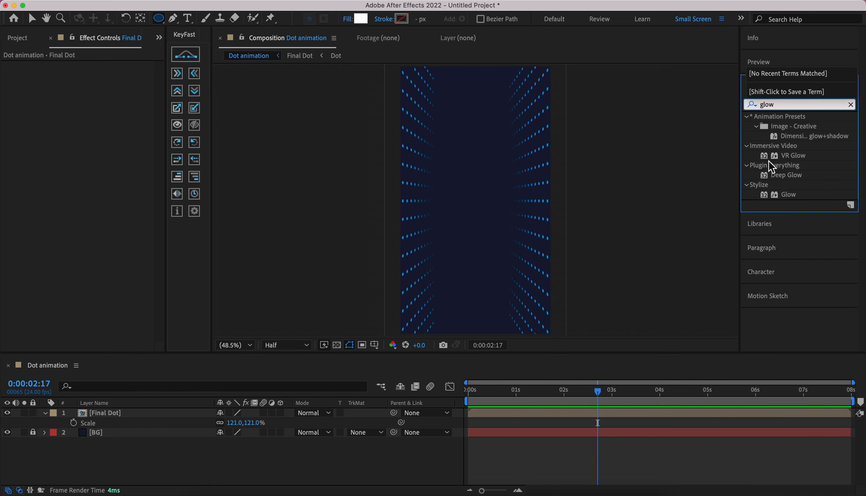
pyautogui.moveTo(795, 195); pyautogui.dragTo(521, 418)
pyautogui.click(498, 474)
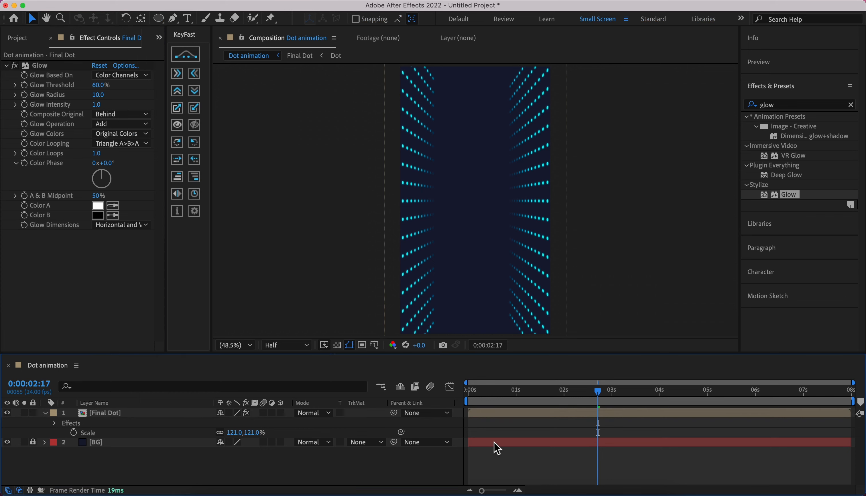
pyautogui.press('Home')
pyautogui.press('space')
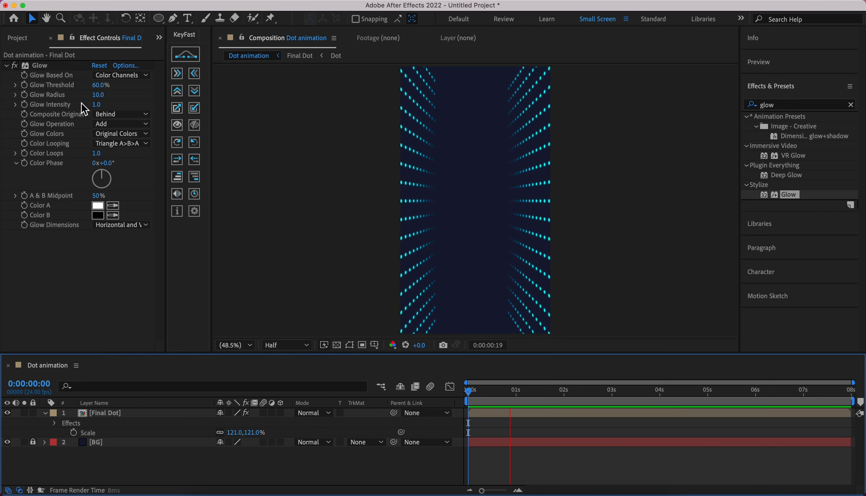
pyautogui.press('space')
pyautogui.press('Home')
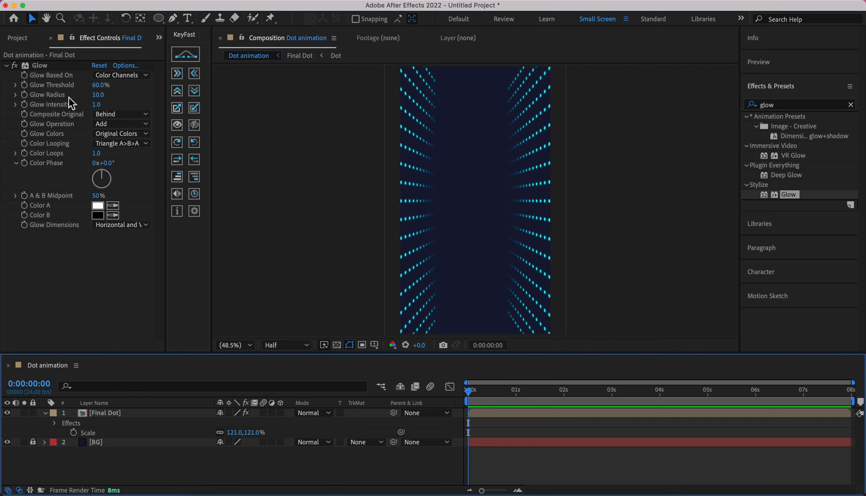
# Set the Glow Radius to 30, preview the animation and collapse the Glow settings.
pyautogui.moveTo(98, 95); pyautogui.dragTo(103, 96)
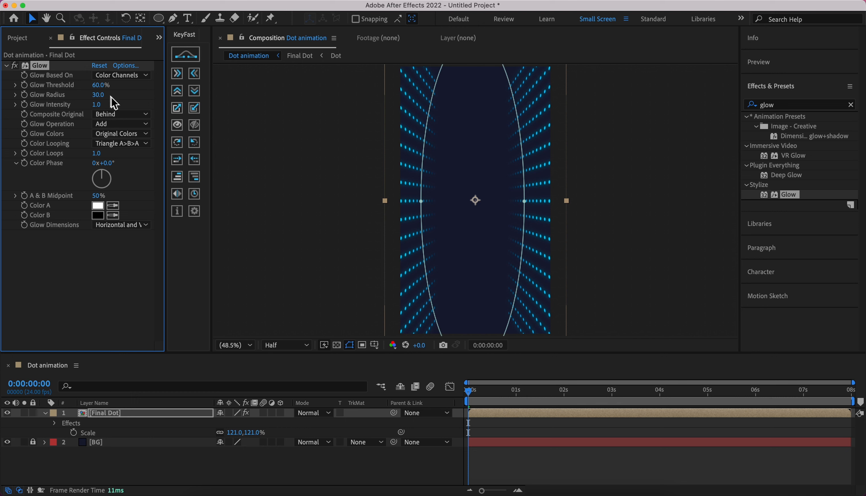
pyautogui.click(463, 395)
pyautogui.press('space')
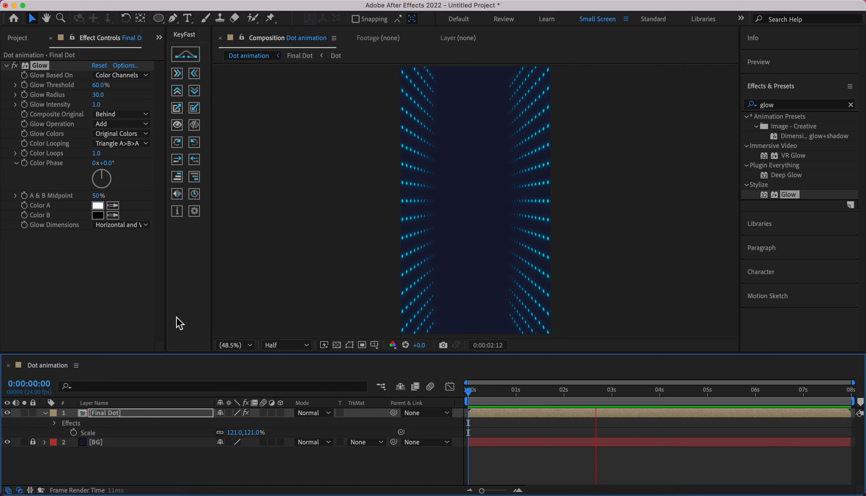
pyautogui.press('space')
pyautogui.click(7, 65)
# Add a text layer reading "Inside Motion Graphic" with each word on its own line.
pyautogui.click(188, 19)
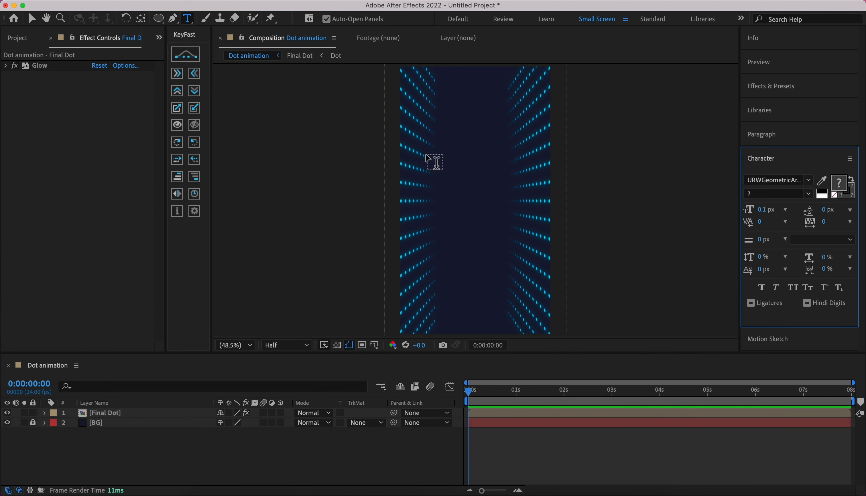
pyautogui.click(435, 163)
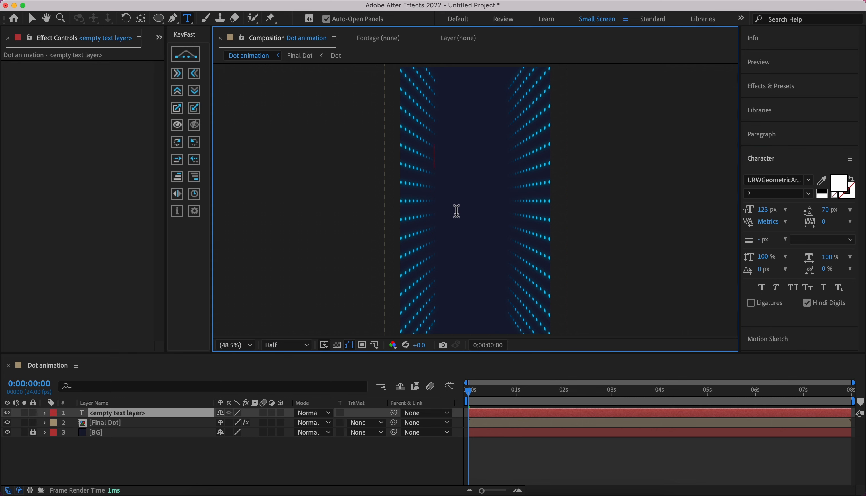
pyautogui.write('Inside')
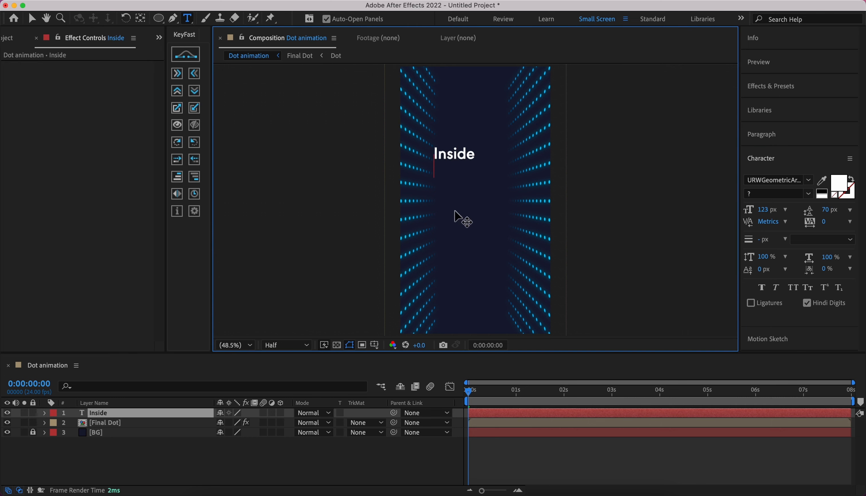
pyautogui.press('Return')
pyautogui.write('Motion')
pyautogui.press('Return')
pyautogui.write('G')
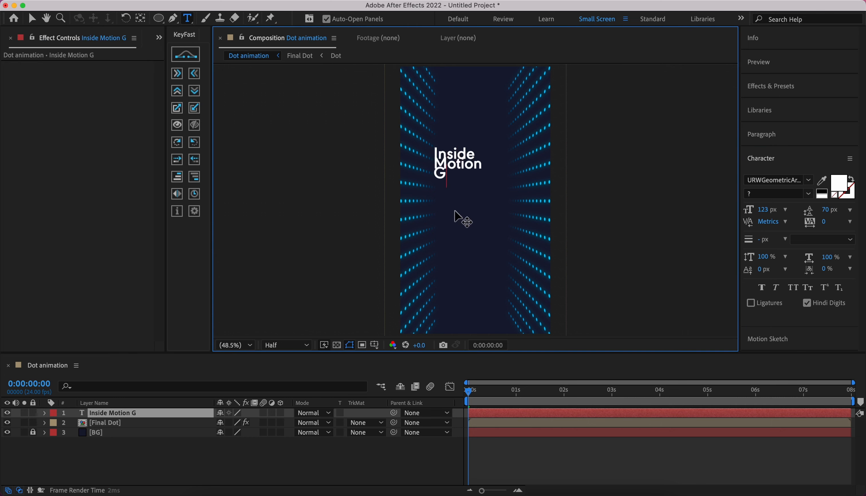
pyautogui.write('raphic')
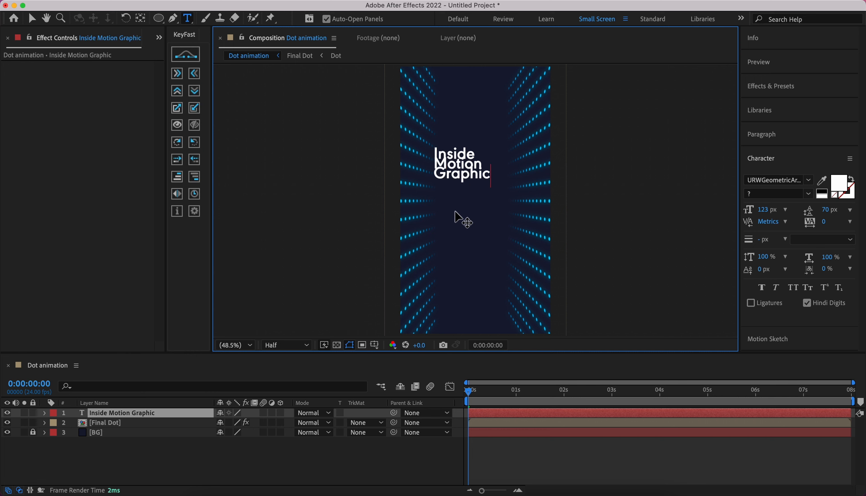
pyautogui.click(441, 466)
# Centre the text layer's anchor point and position in the composition, and set its paragraph alignment to centered.
pyautogui.click(493, 418)
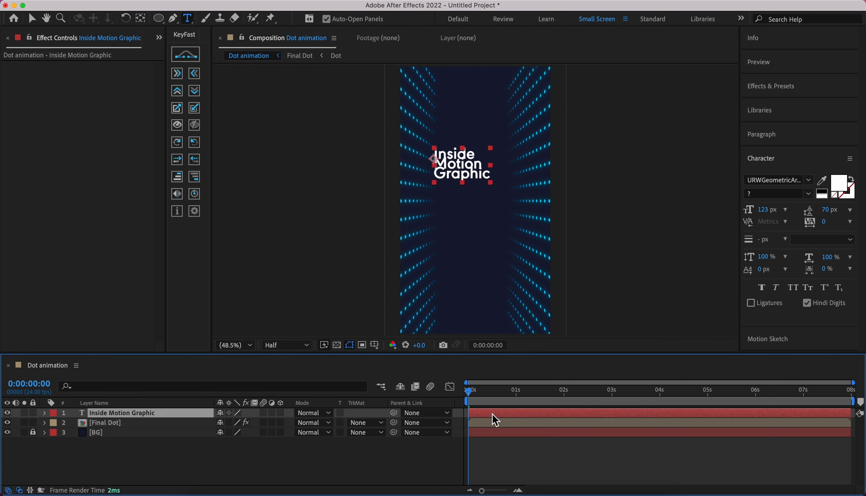
pyautogui.press('super+alt+Home')
pyautogui.press('super+Home')
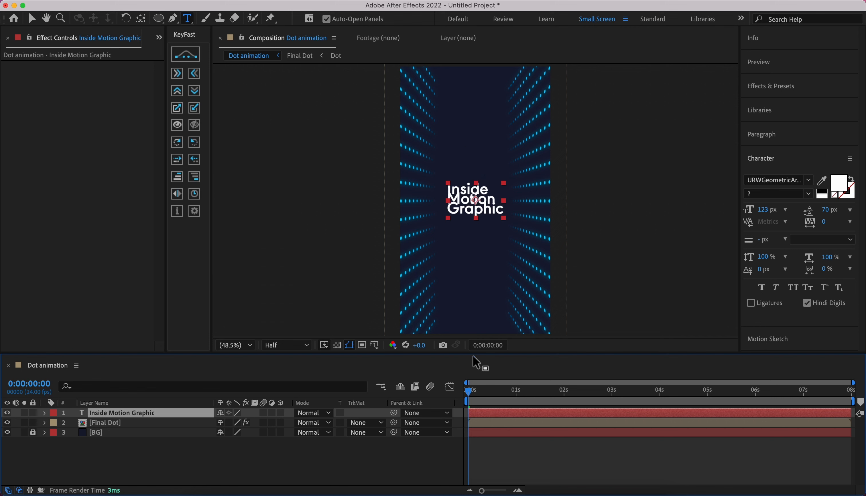
pyautogui.click(763, 134)
pyautogui.click(766, 153)
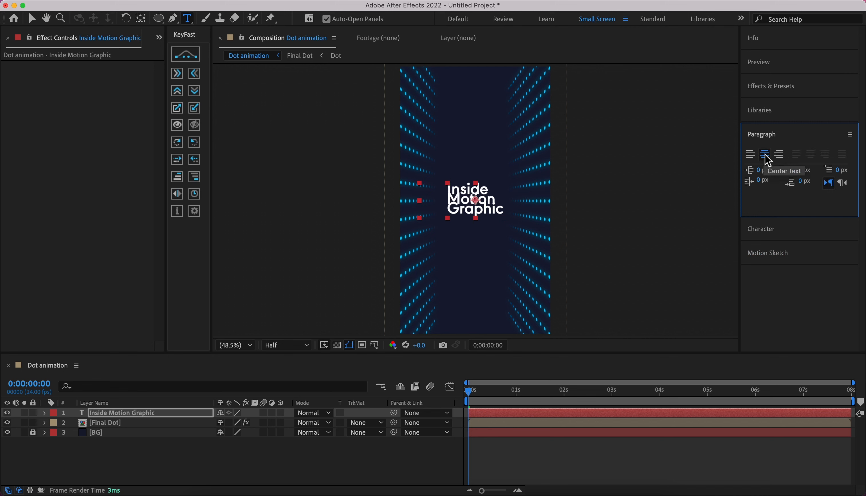
# Apply centered paragraph alignment to the title text and recentre the layer in the composition.
pyautogui.click(767, 155)
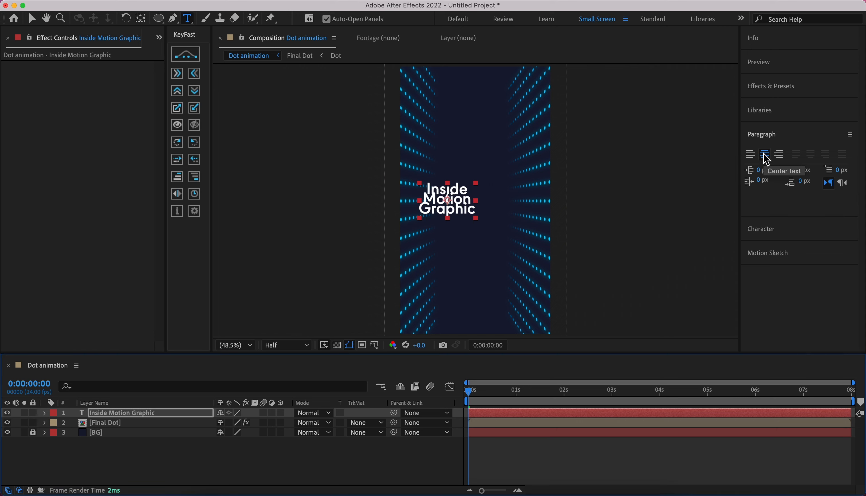
pyautogui.press('super+Home')
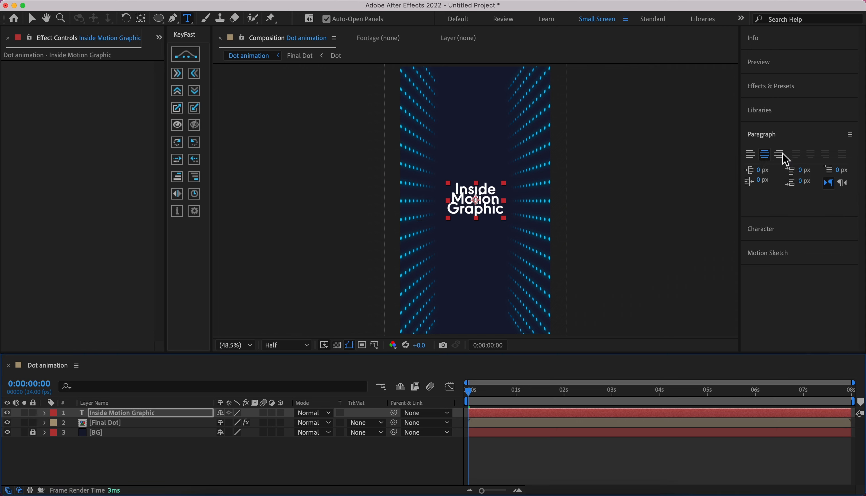
# Set the title's leading to 115 px and recentre its anchor point and position in the composition.
pyautogui.click(787, 231)
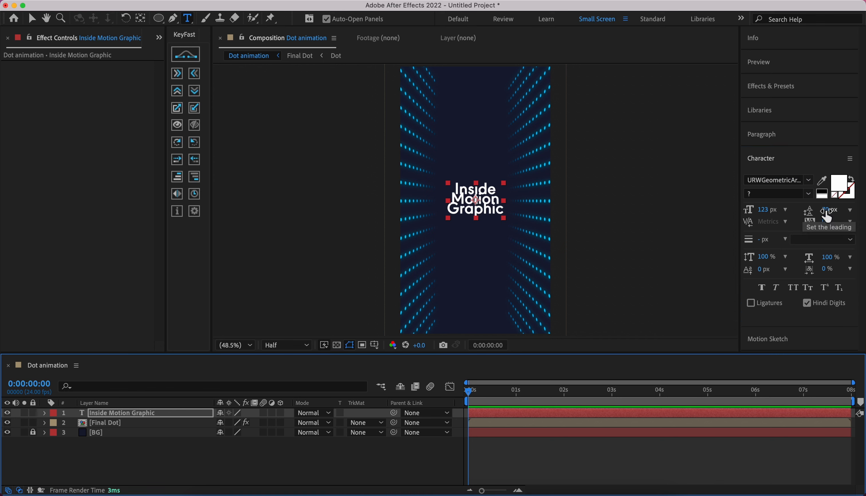
pyautogui.moveTo(827, 210); pyautogui.dragTo(859, 216)
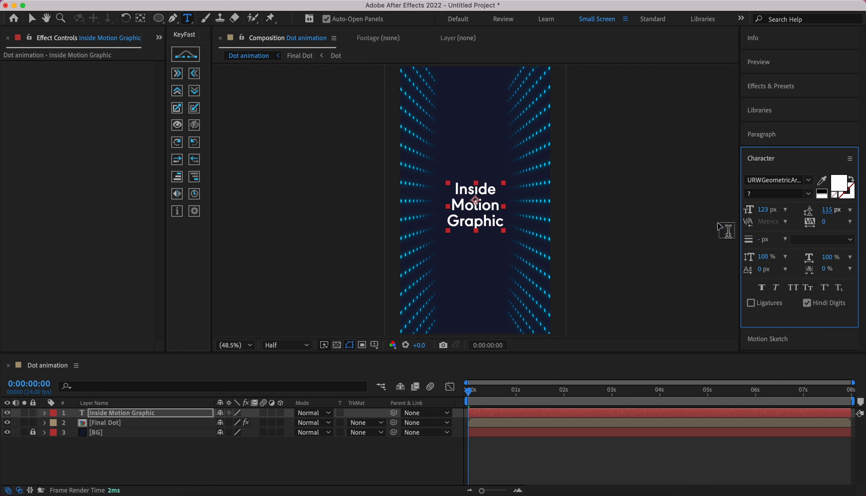
pyautogui.press('super+alt+Home')
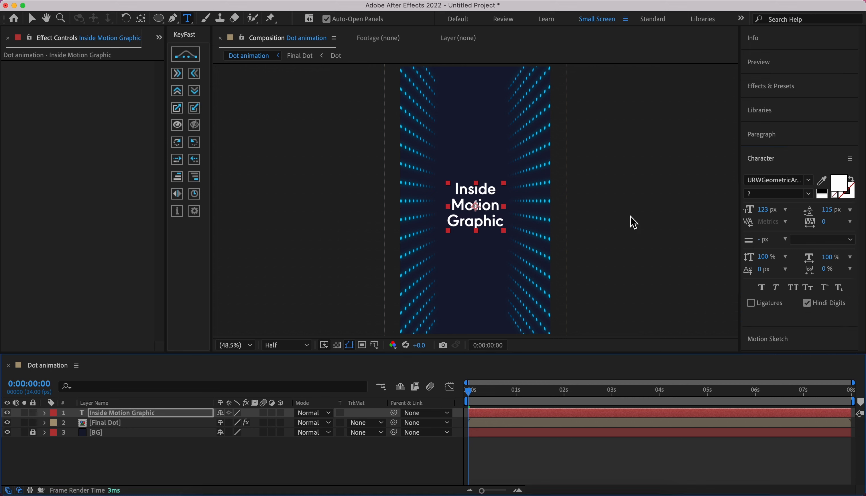
pyautogui.press('super+Home')
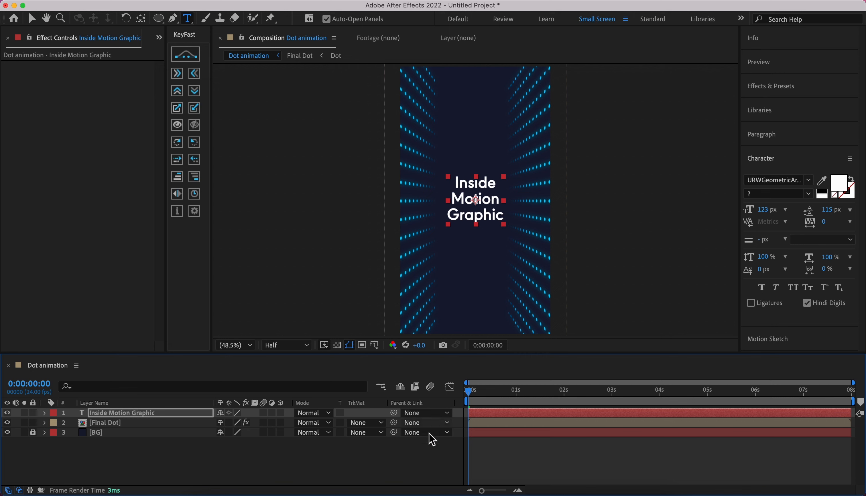
pyautogui.click(430, 446)
pyautogui.press('v')
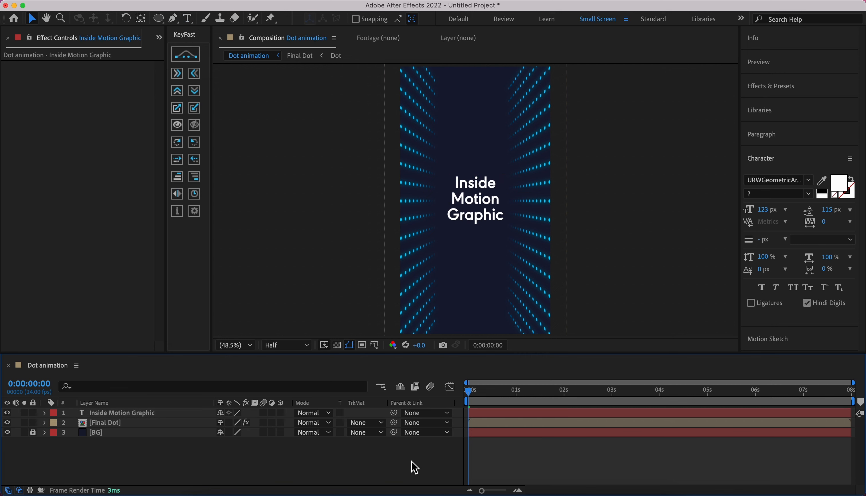
# Clear the effects search and browse the Text animation presets for the title layer.
pyautogui.click(506, 412)
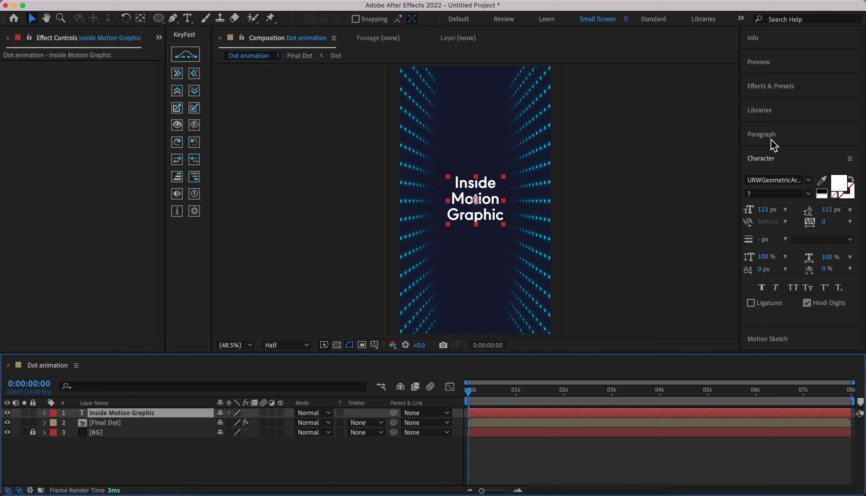
pyautogui.click(769, 95)
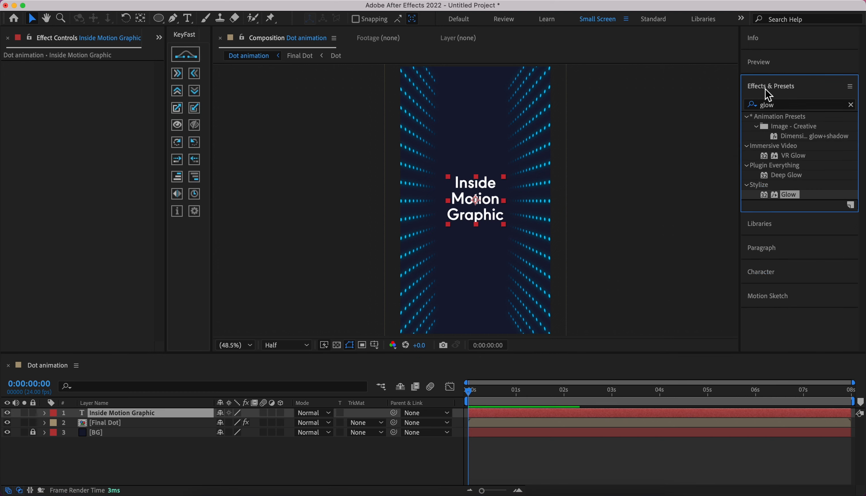
pyautogui.click(851, 104)
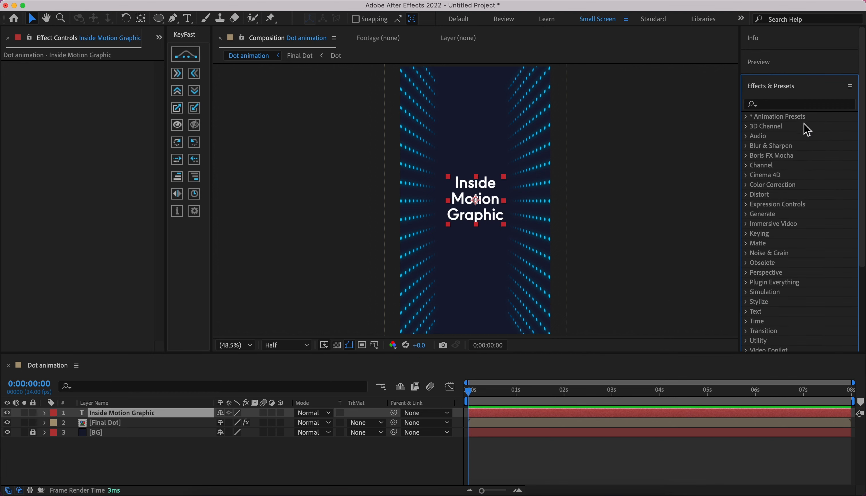
pyautogui.click(745, 117)
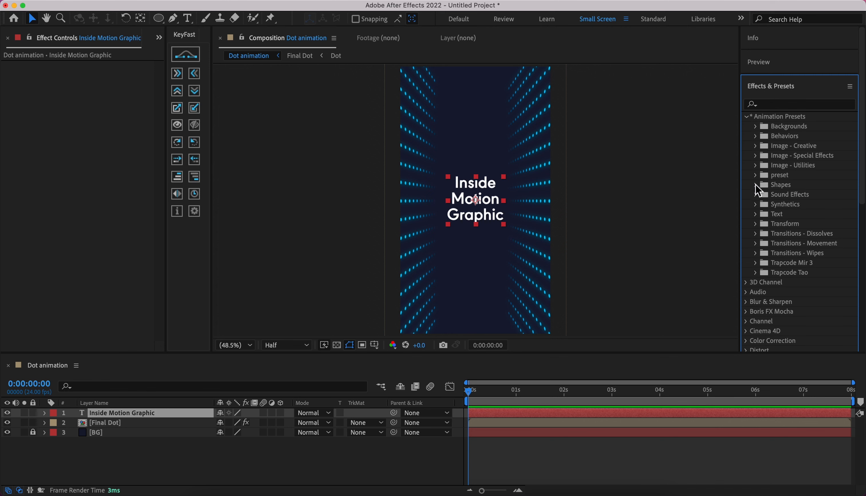
pyautogui.click(755, 214)
pyautogui.scroll(-3, 770, 220)
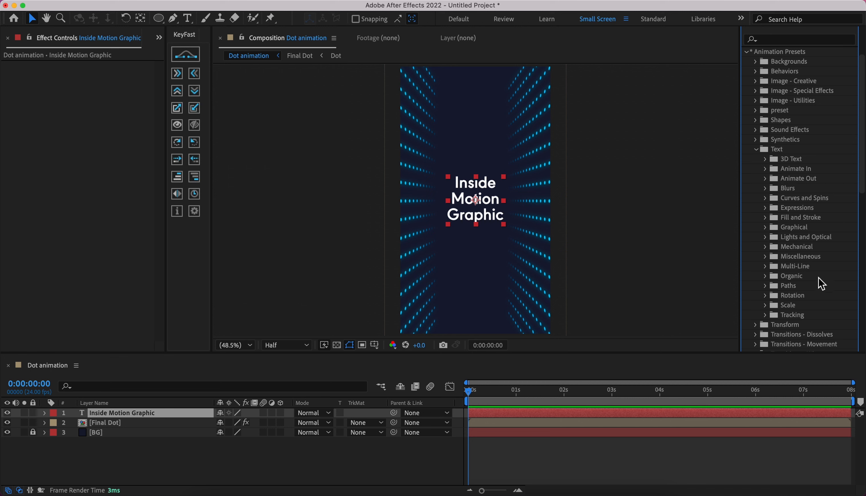
pyautogui.scroll(-3, 794, 285)
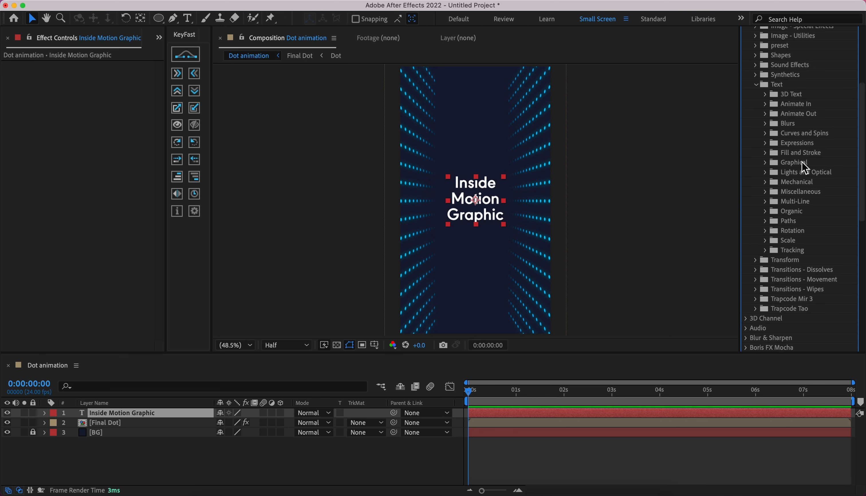
pyautogui.click(207, 459)
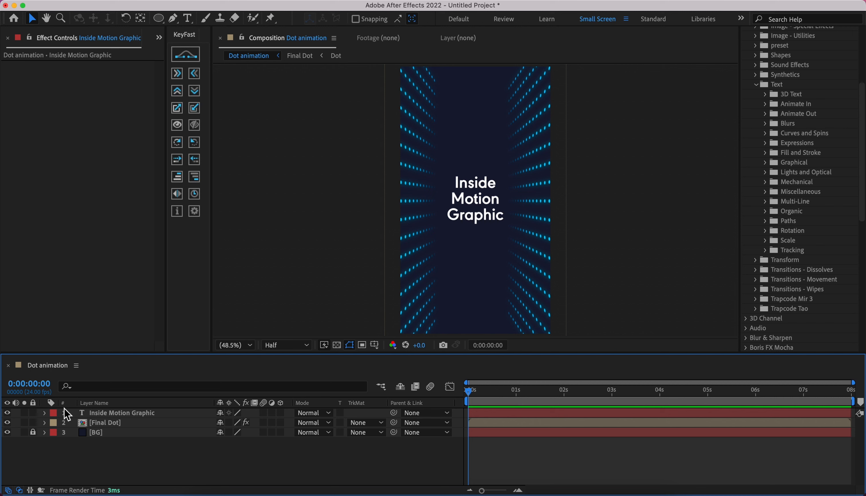
# Add a text animator with Position and Opacity properties to the Inside Motion Graphic layer.
pyautogui.click(45, 413)
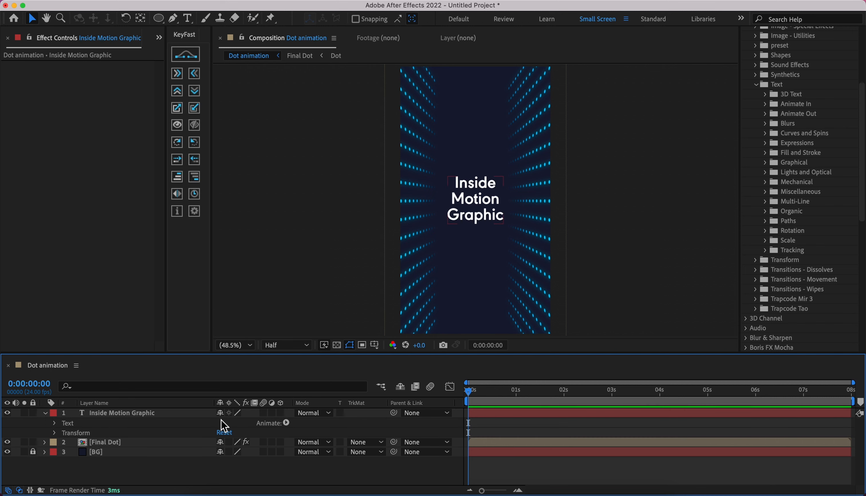
pyautogui.click(286, 423)
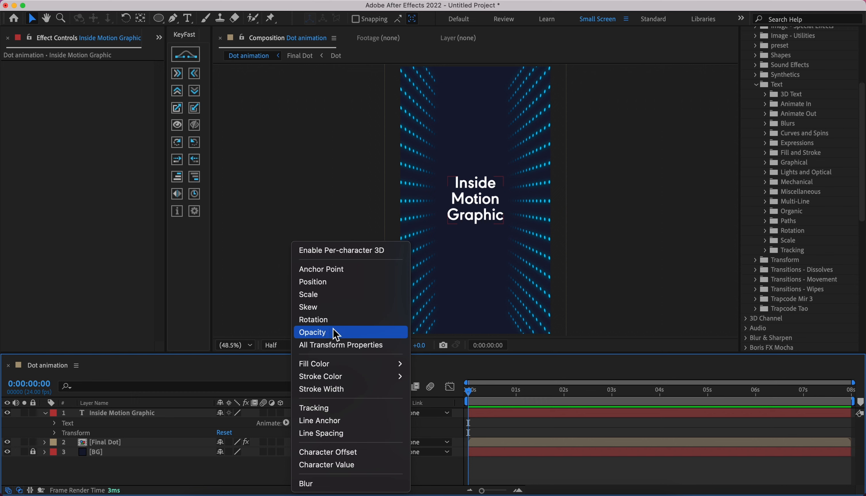
pyautogui.click(328, 284)
pyautogui.scroll(-3, 304, 444)
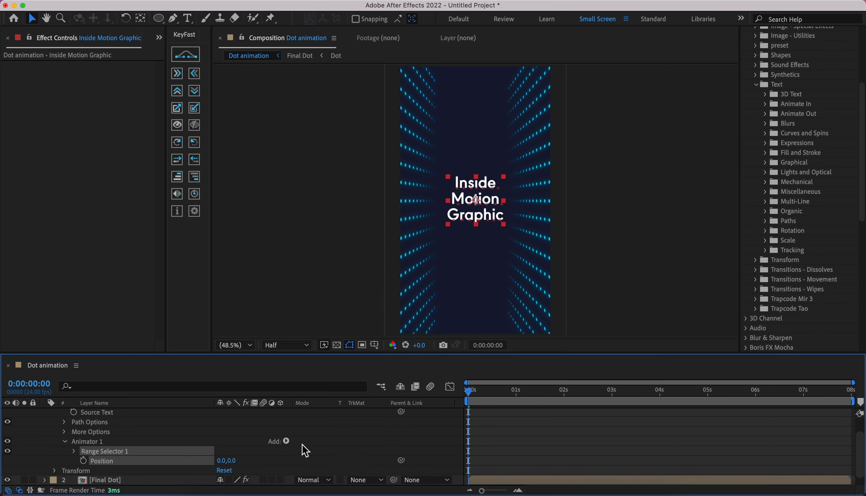
pyautogui.click(286, 431)
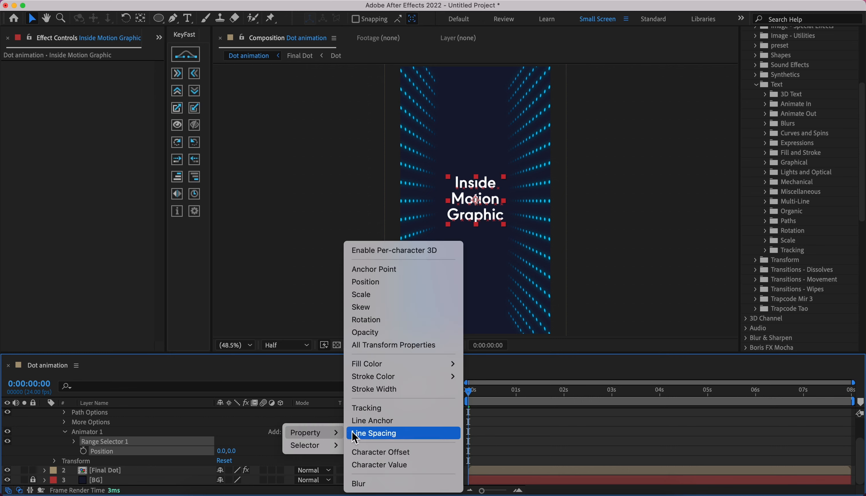
pyautogui.click(365, 332)
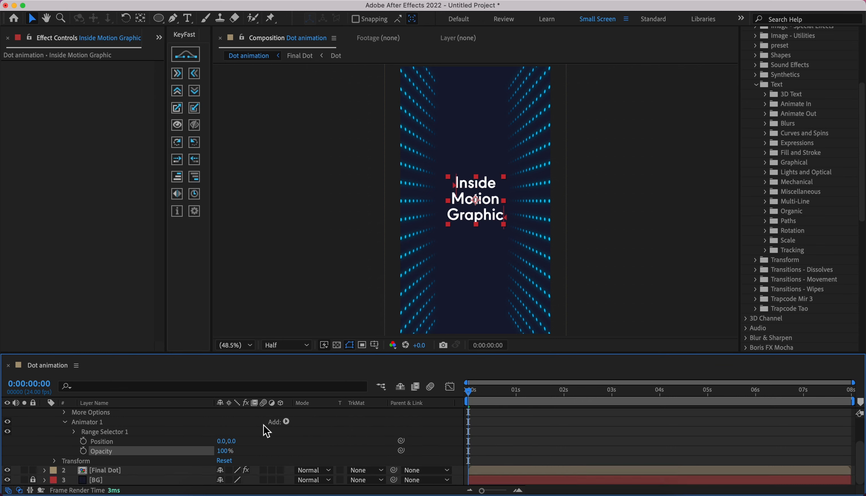
# Set the text animator's vertical Position to 50 and its Opacity to 0%.
pyautogui.moveTo(230, 441); pyautogui.dragTo(242, 444)
pyautogui.click(234, 443)
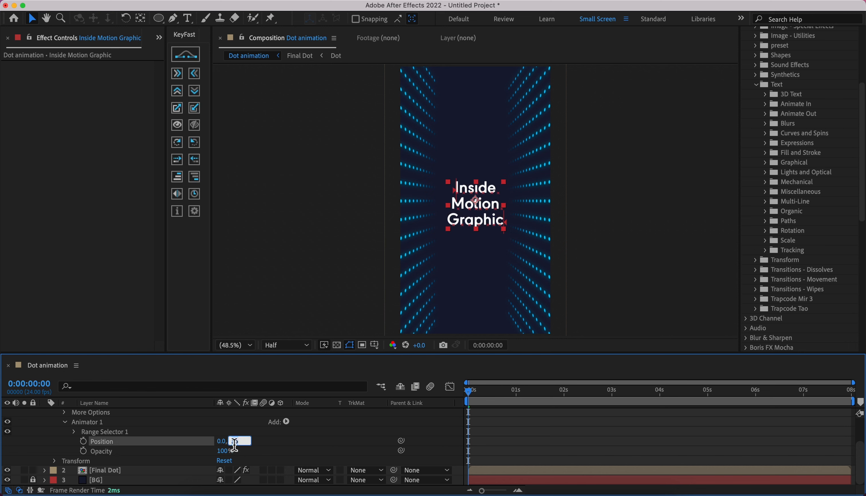
pyautogui.press('Return')
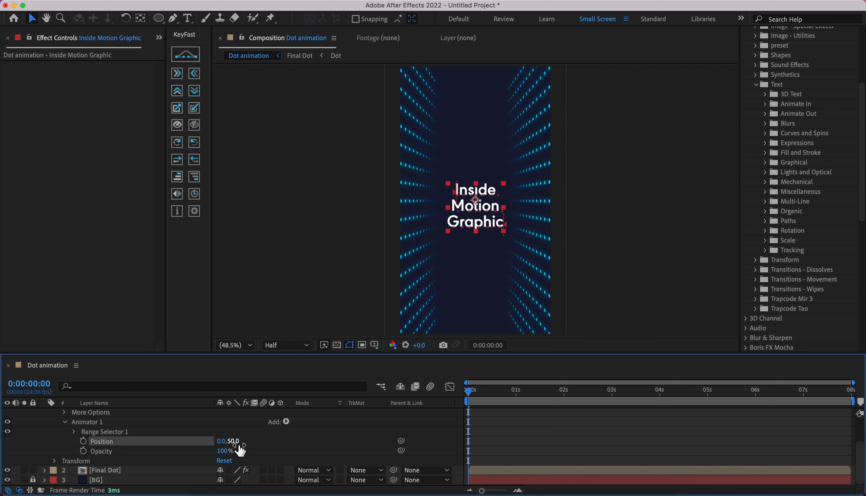
pyautogui.moveTo(225, 451); pyautogui.dragTo(37, 465)
pyautogui.click(55, 441)
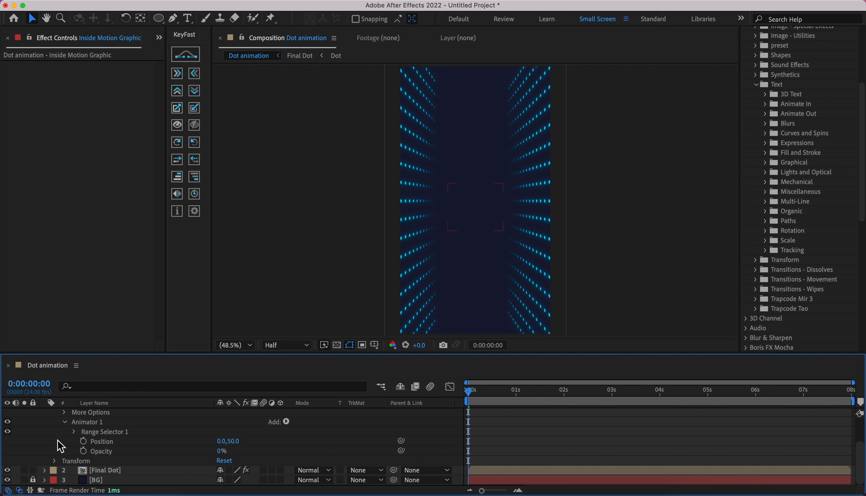
# Keyframe the Range Selector's Start at 0% on the first frame and at 100% at 2 seconds.
pyautogui.click(75, 432)
pyautogui.scroll(-3, 71, 441)
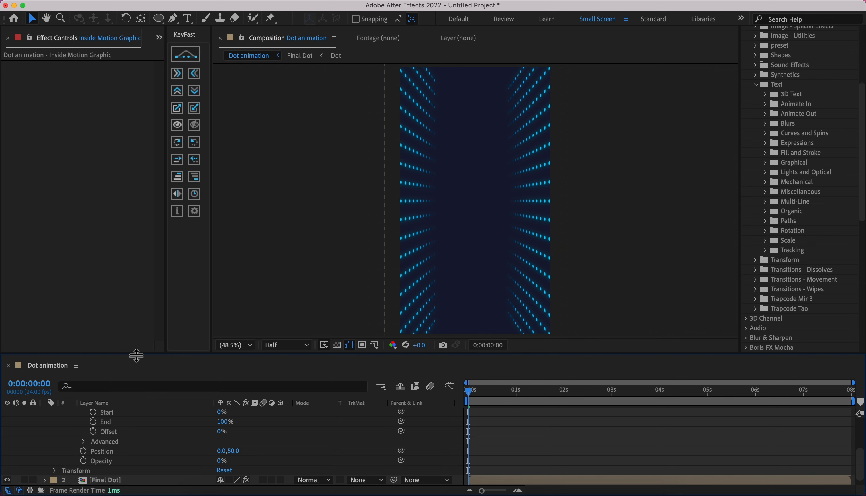
pyautogui.moveTo(136, 355); pyautogui.dragTo(134, 330)
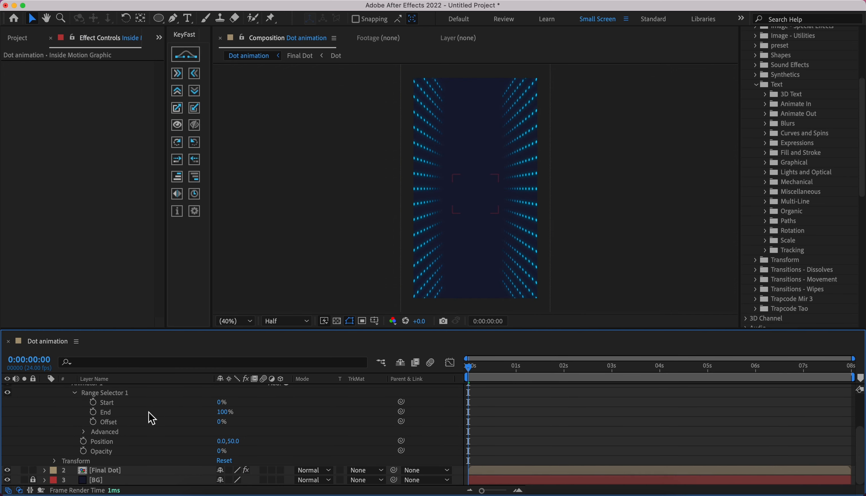
pyautogui.scroll(1, 150, 426)
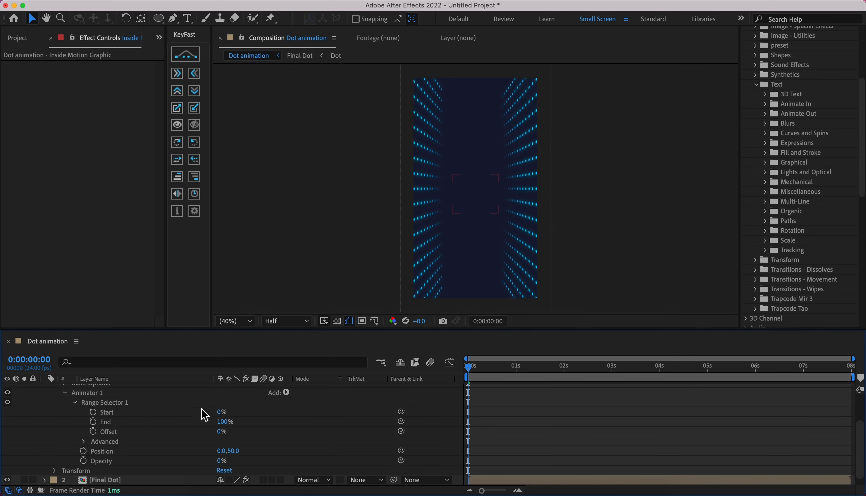
pyautogui.click(93, 411)
pyautogui.click(564, 372)
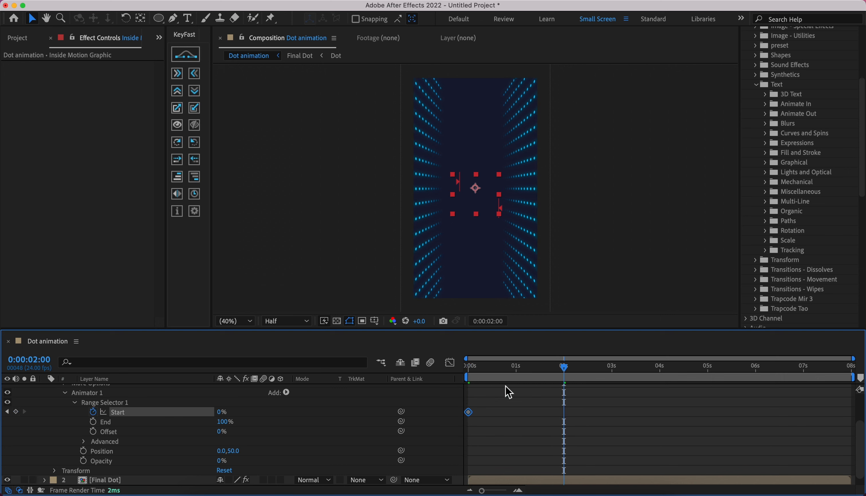
pyautogui.moveTo(227, 412); pyautogui.dragTo(300, 412)
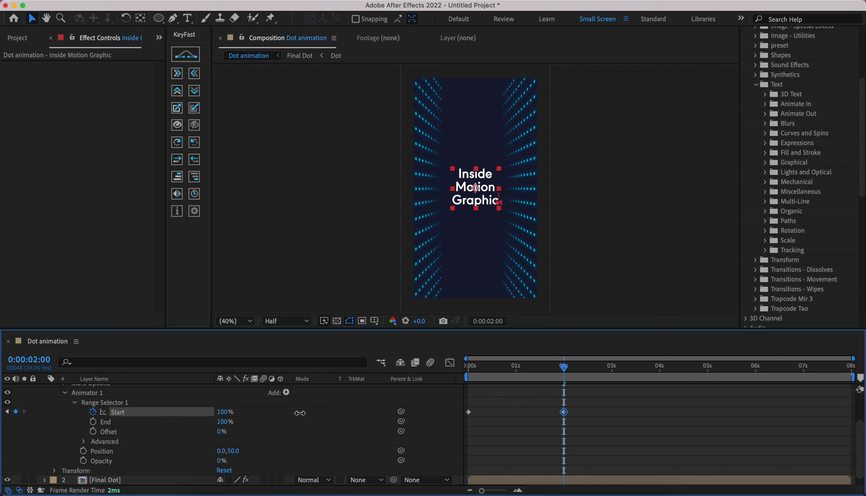
# Preview the title's reveal from the start, check the 2-second frame and return the playhead to the first frame.
pyautogui.moveTo(503, 366); pyautogui.dragTo(460, 368)
pyautogui.press('space')
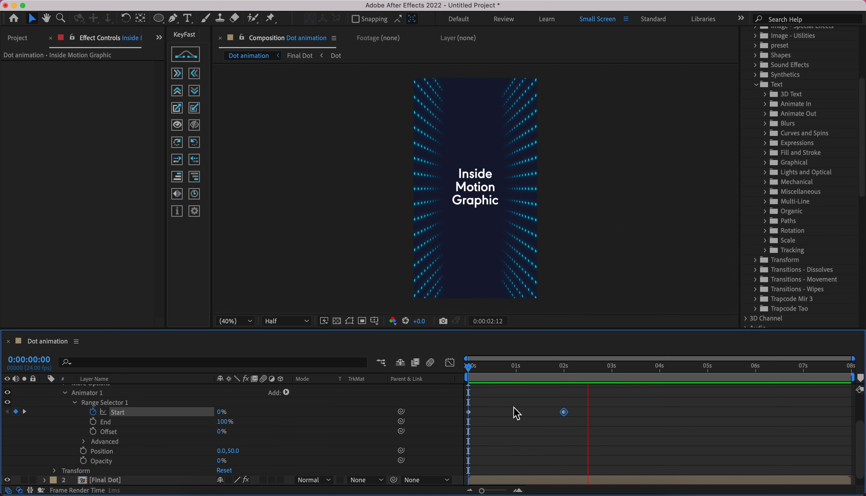
pyautogui.press('space')
pyautogui.click(564, 370)
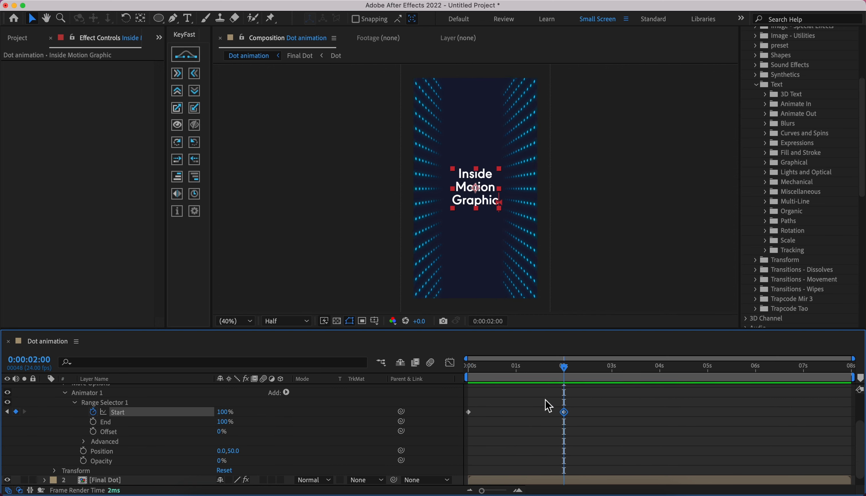
pyautogui.click(465, 374)
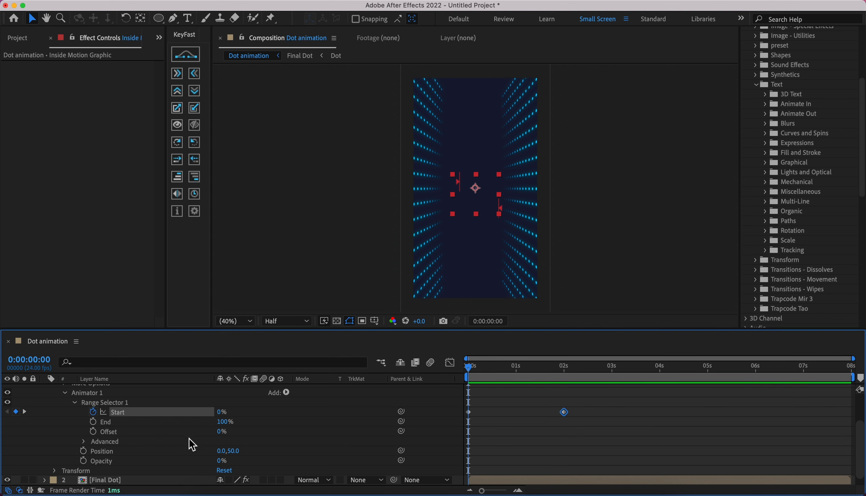
# Set the Range Selector's advanced Based On option to Lines and preview the title animation.
pyautogui.click(83, 442)
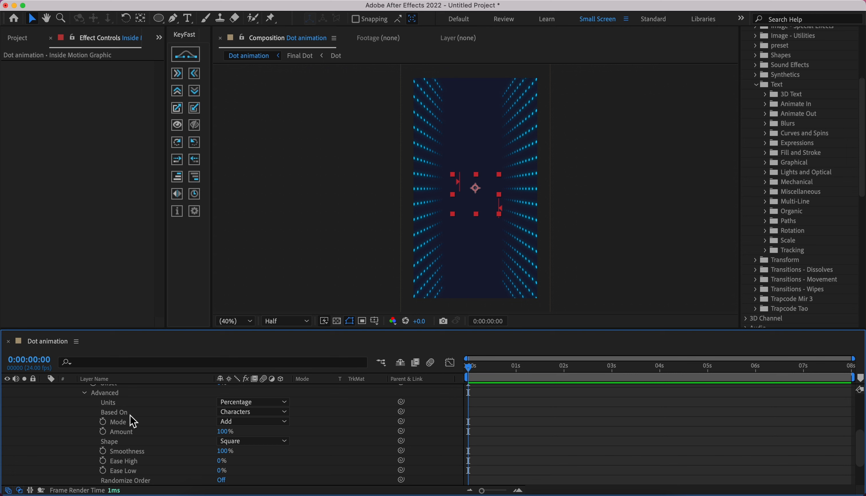
pyautogui.click(229, 411)
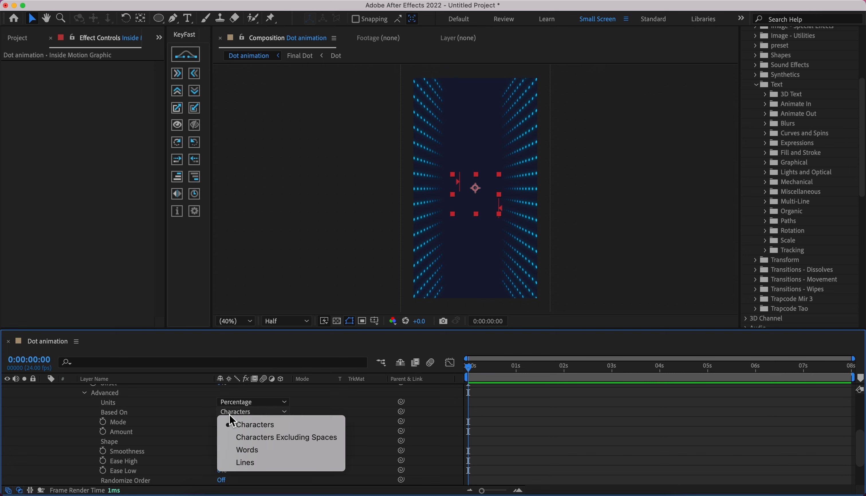
pyautogui.click(243, 462)
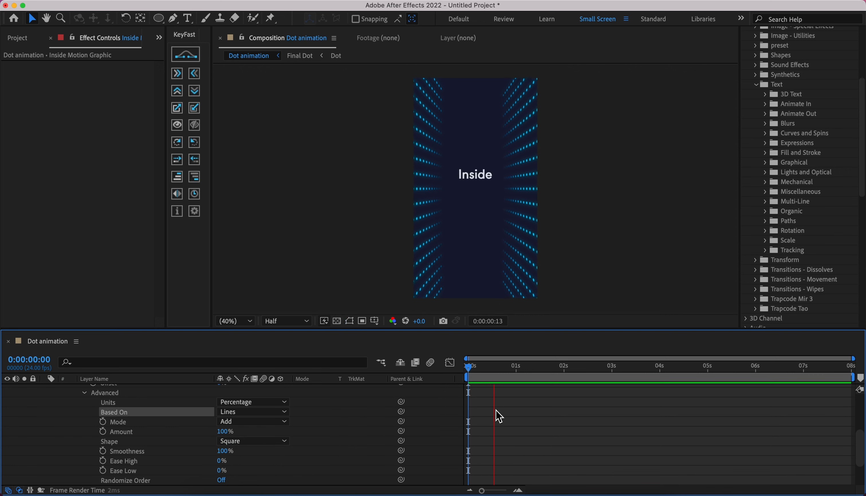
pyautogui.press('space')
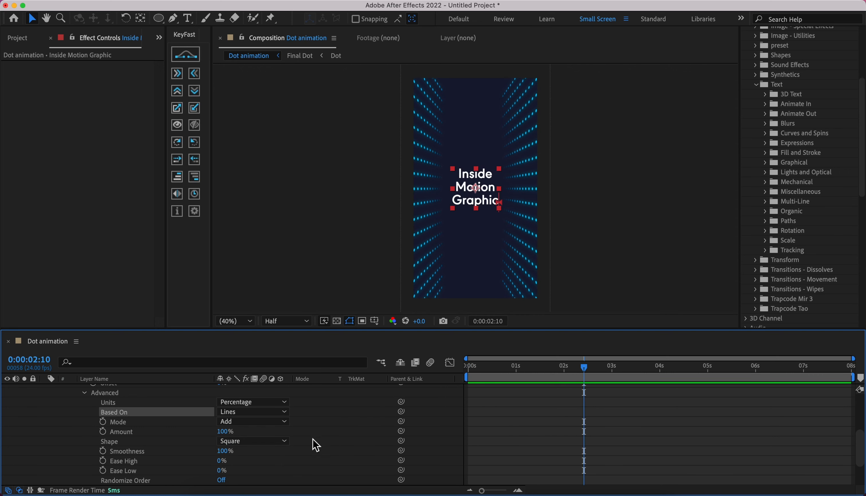
pyautogui.scroll(-2, 313, 443)
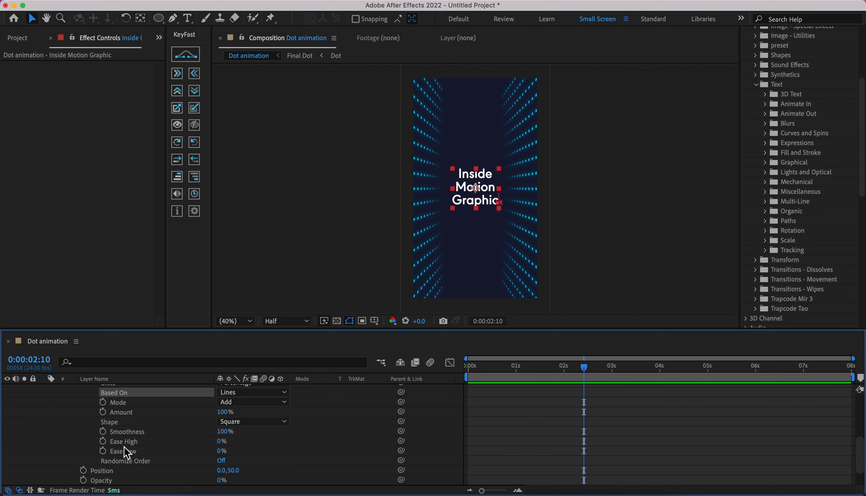
# Set the title's Range Selector Ease High and Ease Low both to 50%.
pyautogui.click(220, 442)
pyautogui.write('50')
pyautogui.press('Tab')
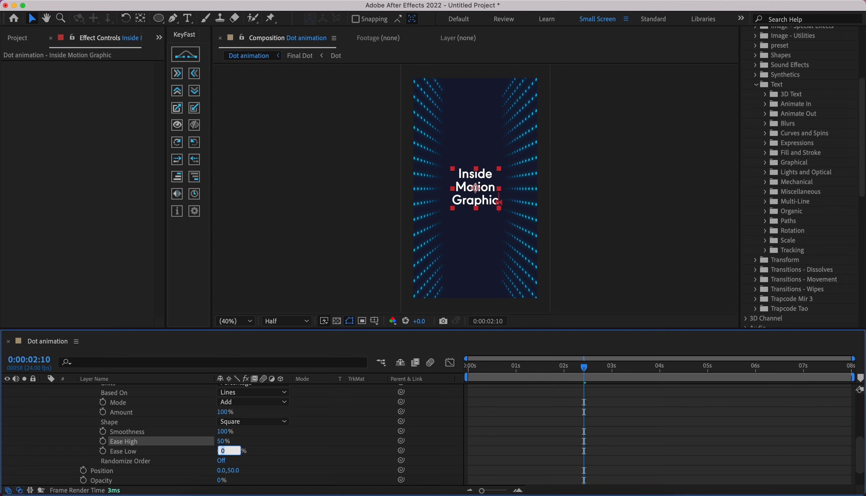
pyautogui.write('50')
pyautogui.press('Return')
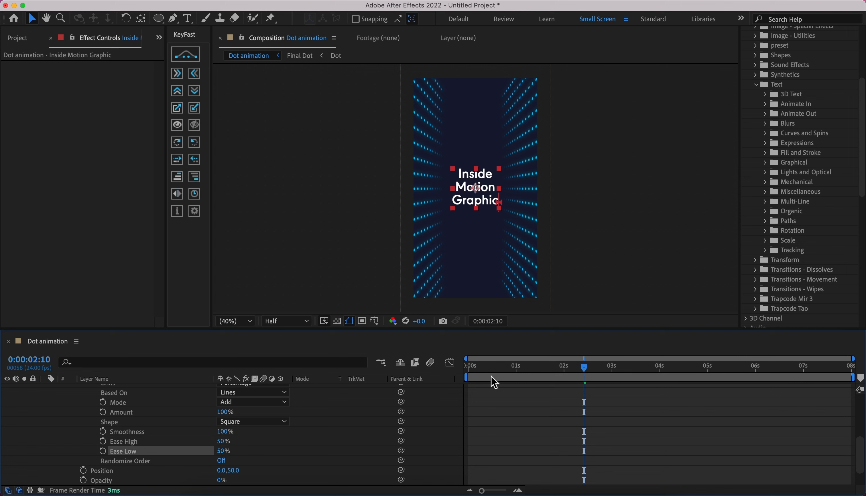
# Preview the eased title reveal from the start at closer magnification, replay it, and return to the first frame.
pyautogui.press('Home')
pyautogui.press('space')
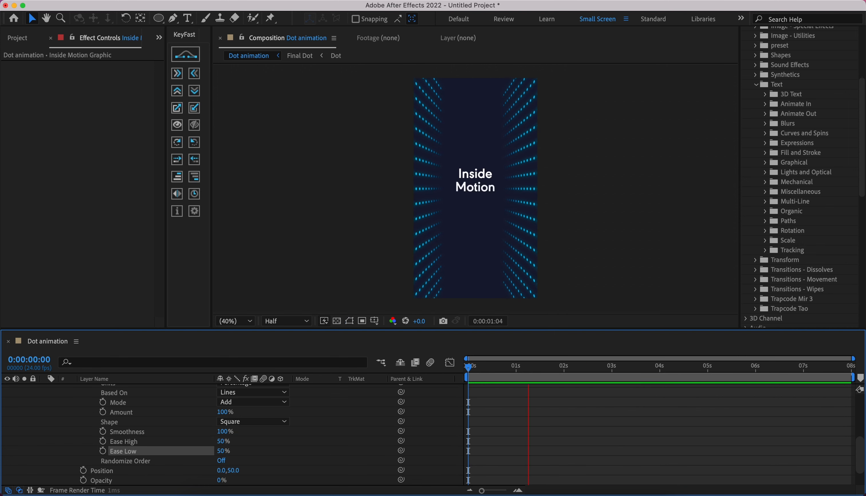
pyautogui.scroll(2, 483, 217)
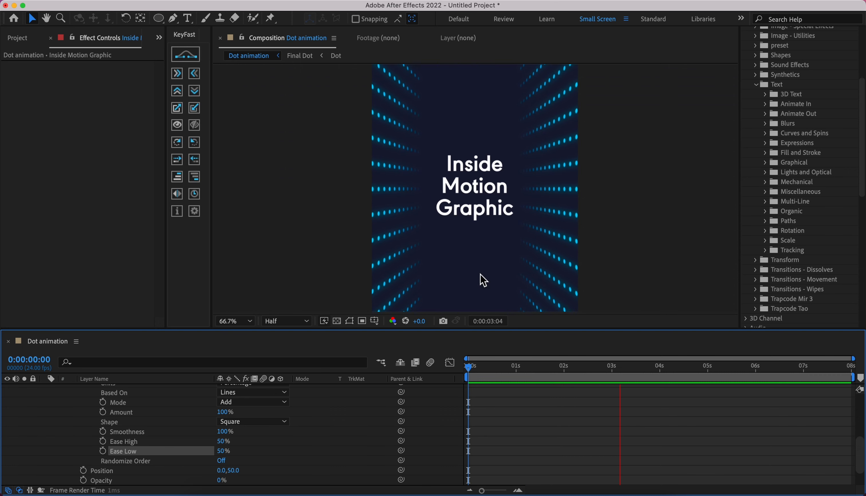
pyautogui.click(487, 375)
pyautogui.press('Home')
pyautogui.press('space')
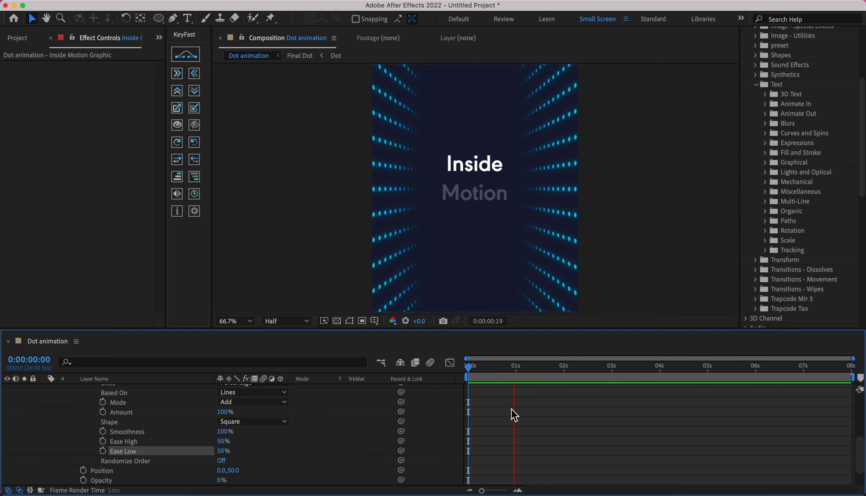
pyautogui.press('space')
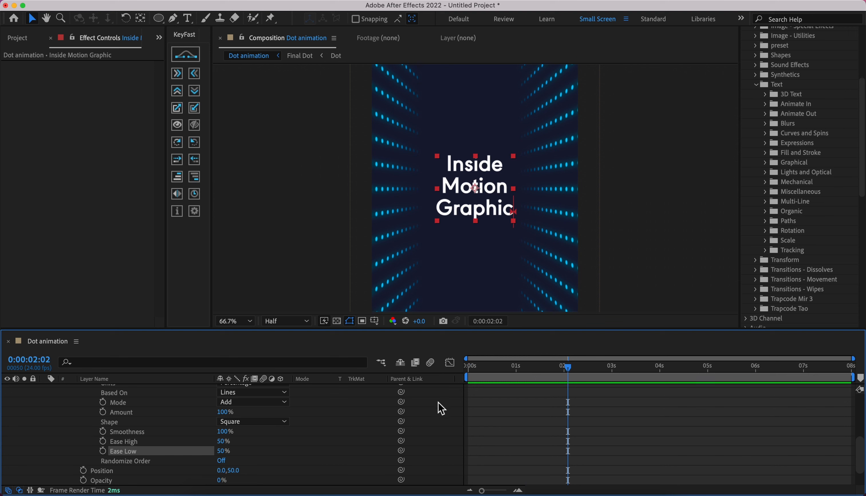
pyautogui.press('Home')
# Try Randomize Order on the title's Range Selector, preview the reveal, and turn the option back off.
pyautogui.click(222, 461)
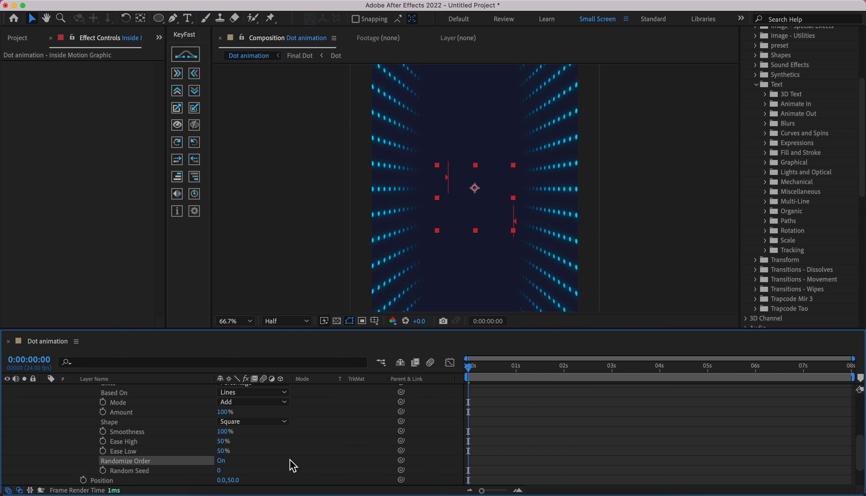
pyautogui.press('space')
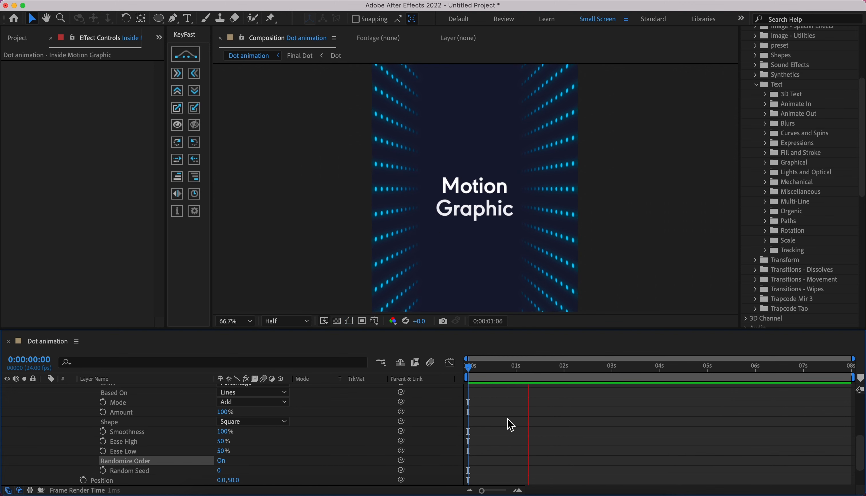
pyautogui.press('space')
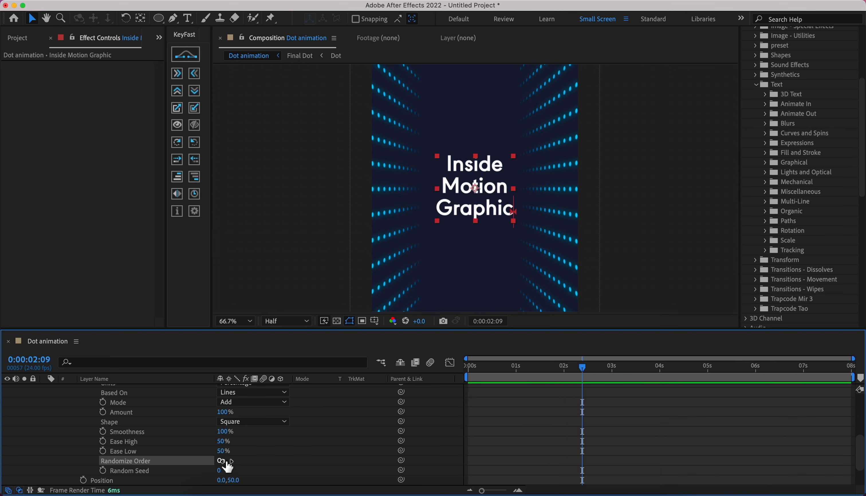
pyautogui.click(222, 461)
# Apply Easy Ease to both Start keyframes of the title's Range Selector.
pyautogui.scroll(5, 481, 426)
pyautogui.press('Home')
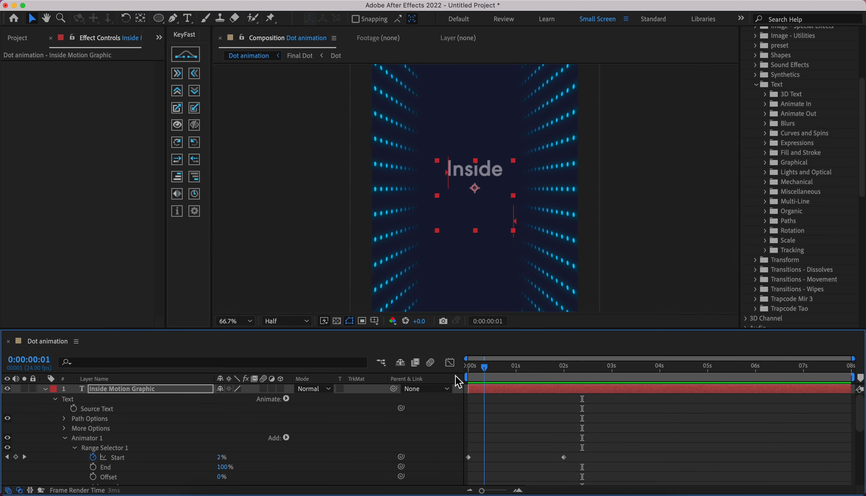
pyautogui.moveTo(552, 448); pyautogui.dragTo(440, 458)
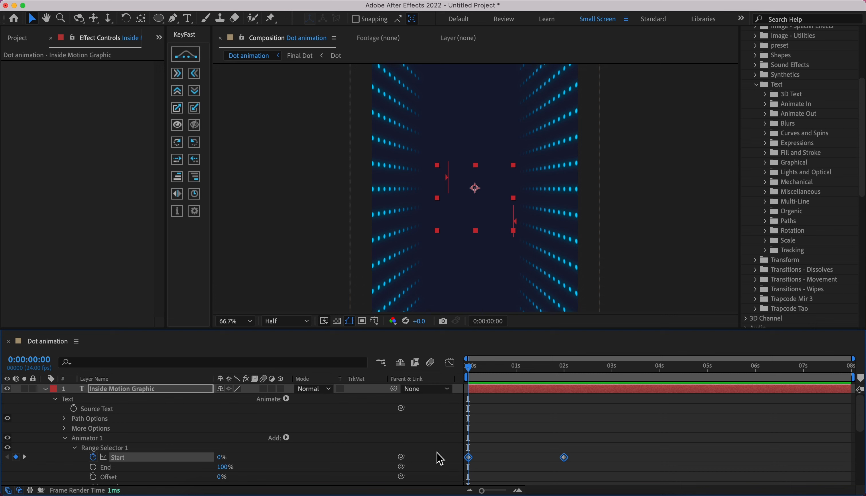
pyautogui.rightClick(469, 457)
pyautogui.moveTo(518, 485)
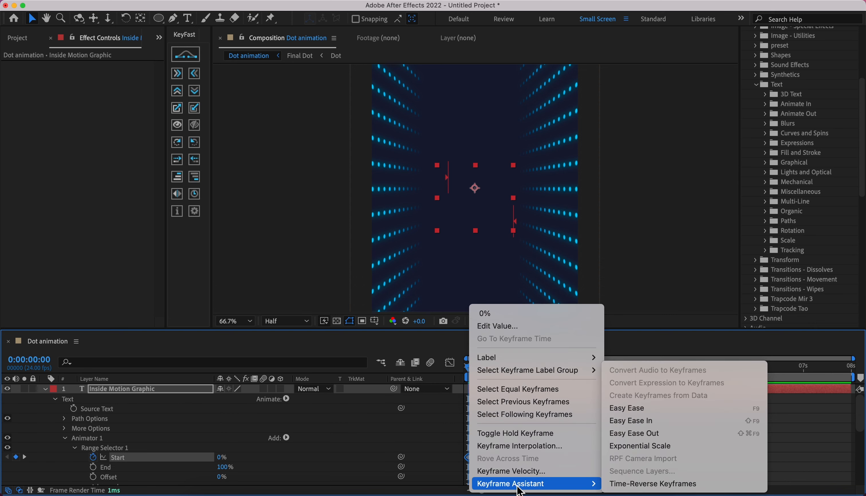
pyautogui.click(641, 412)
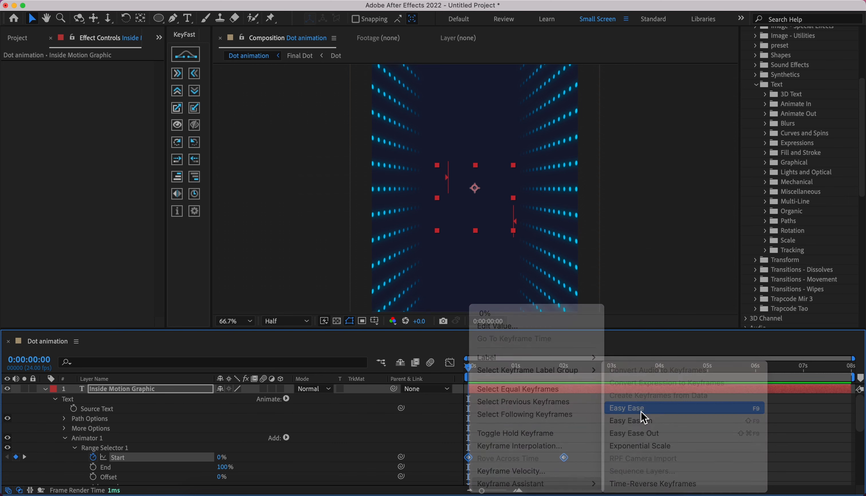
# Reshape the Start keyframes' speed curve to peak early and slow gradually toward 2 seconds, and preview the reveal.
pyautogui.click(450, 362)
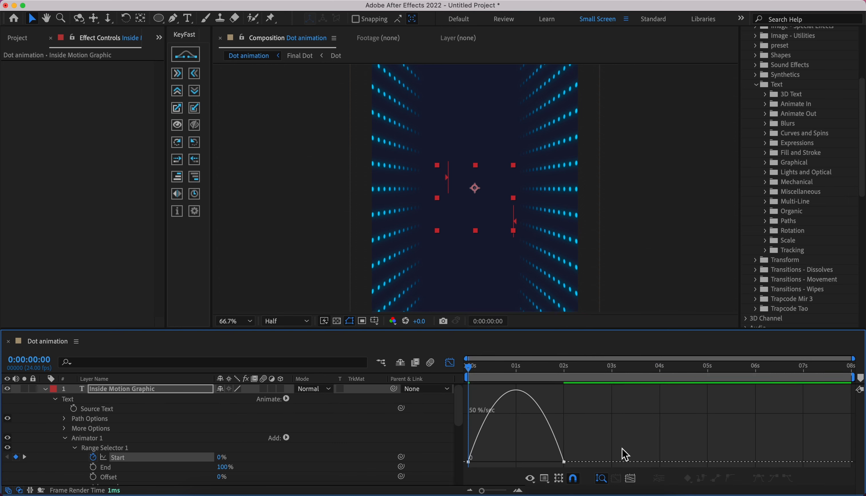
pyautogui.moveTo(625, 453); pyautogui.dragTo(530, 461)
pyautogui.press('space')
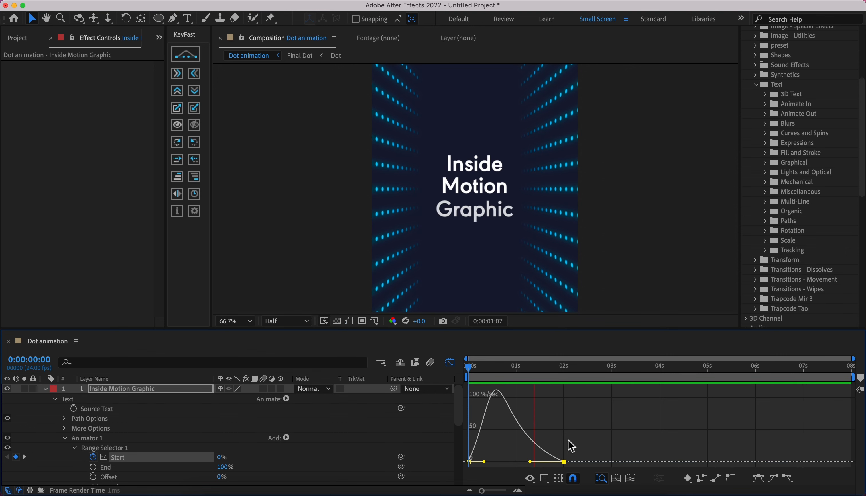
pyautogui.click(450, 362)
pyautogui.click(490, 418)
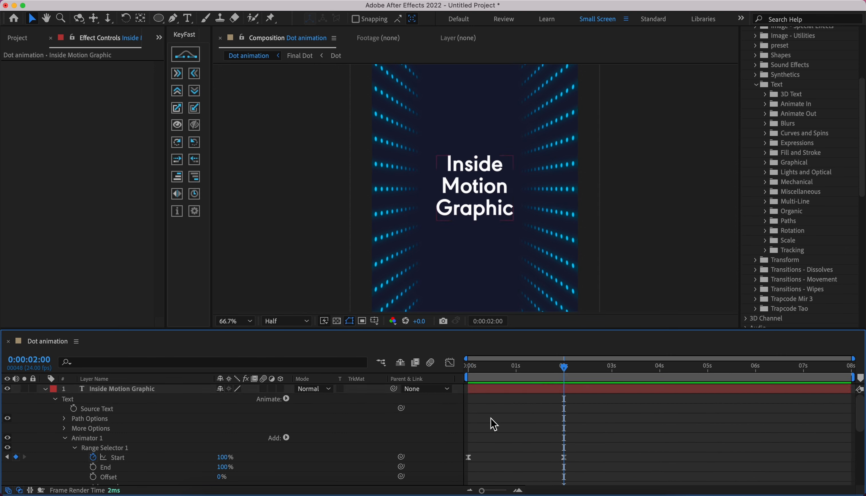
# Duplicate the title's two Start keyframes around 6 seconds, with the last one at the end of the composition.
pyautogui.press('a')
pyautogui.press('a')
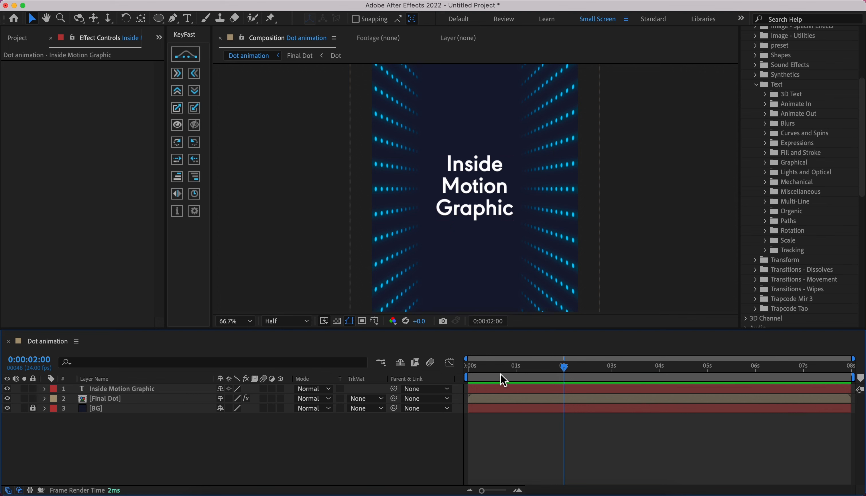
pyautogui.press('Home')
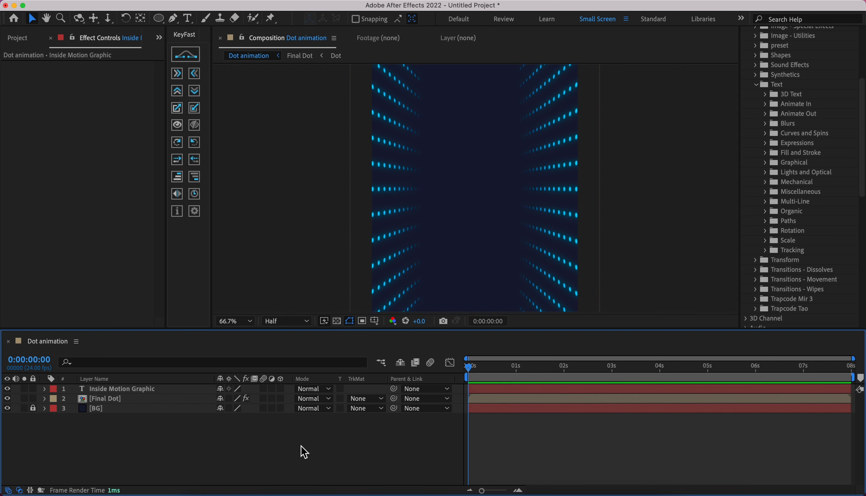
pyautogui.click(490, 389)
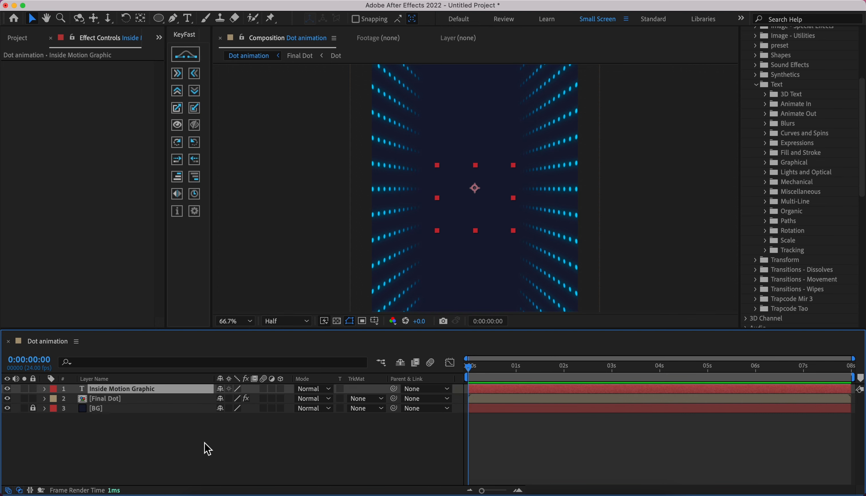
pyautogui.press('u')
pyautogui.moveTo(599, 401); pyautogui.dragTo(469, 414)
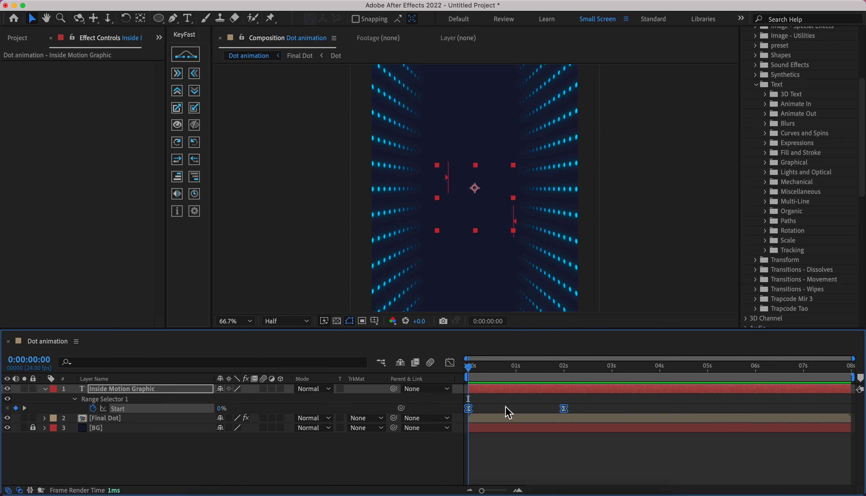
pyautogui.click(755, 370)
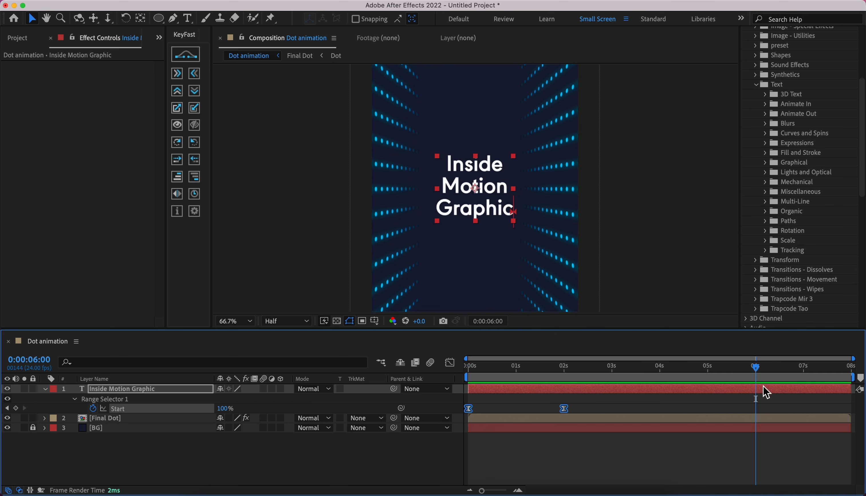
pyautogui.hotkey('ctrl', 'v')
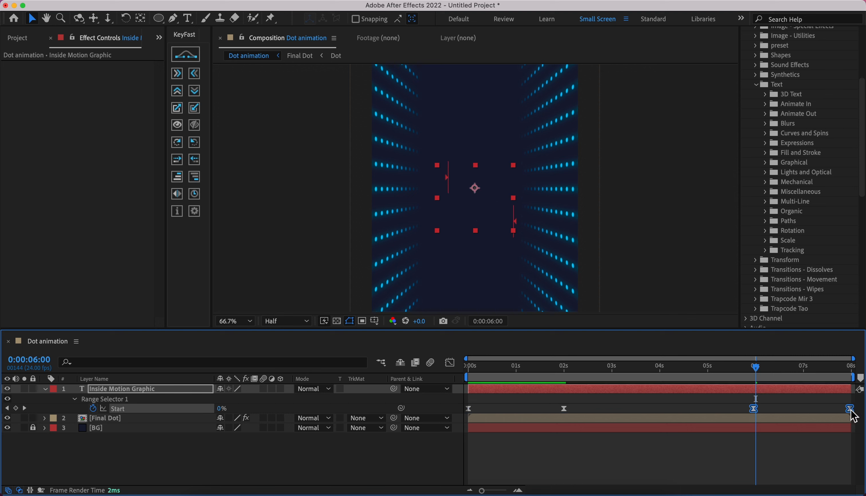
# Time-reverse the two duplicated Start keyframes so the title animates out.
pyautogui.rightClick(754, 409)
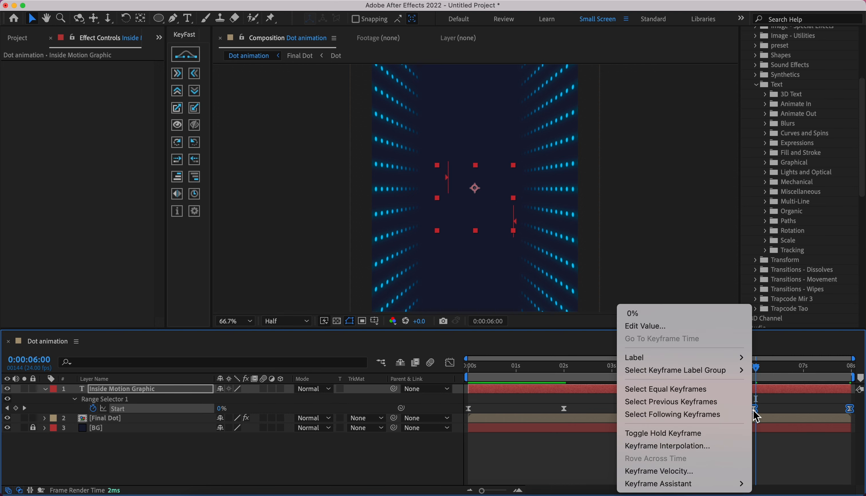
pyautogui.moveTo(703, 485)
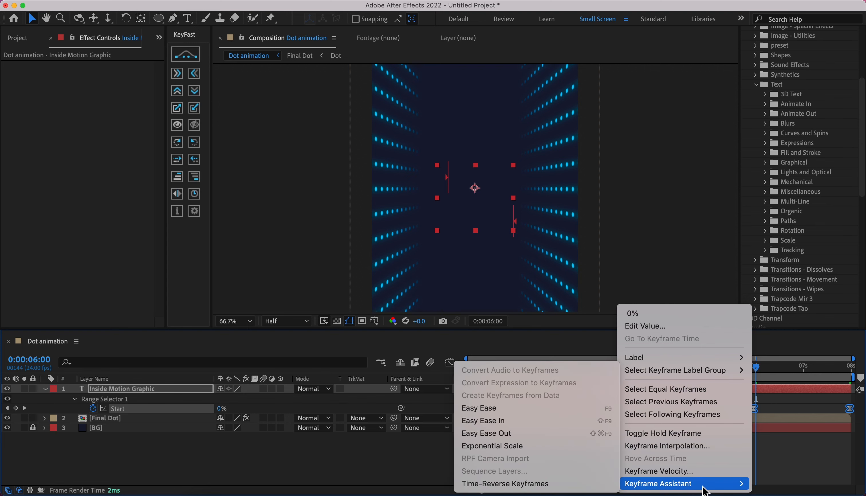
pyautogui.click(559, 485)
# Preview the title's entrance and exit from the start with the composition view set to Fit up to 200%.
pyautogui.press('Home')
pyautogui.press('space')
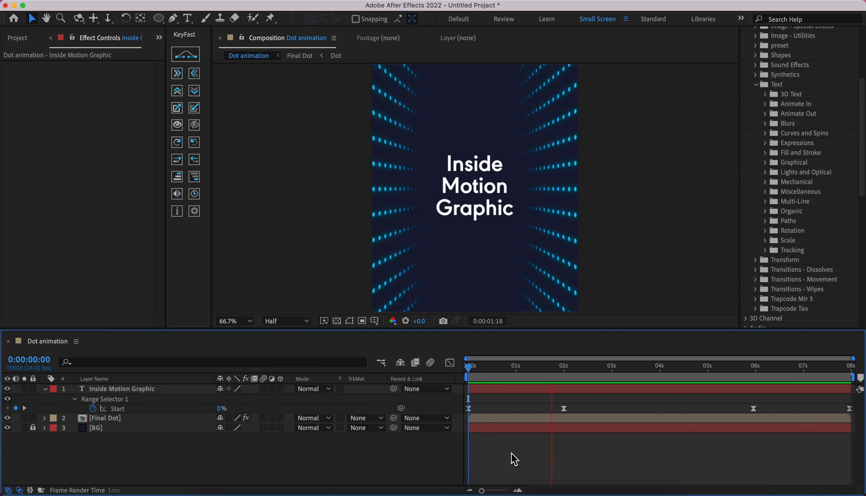
pyautogui.click(240, 321)
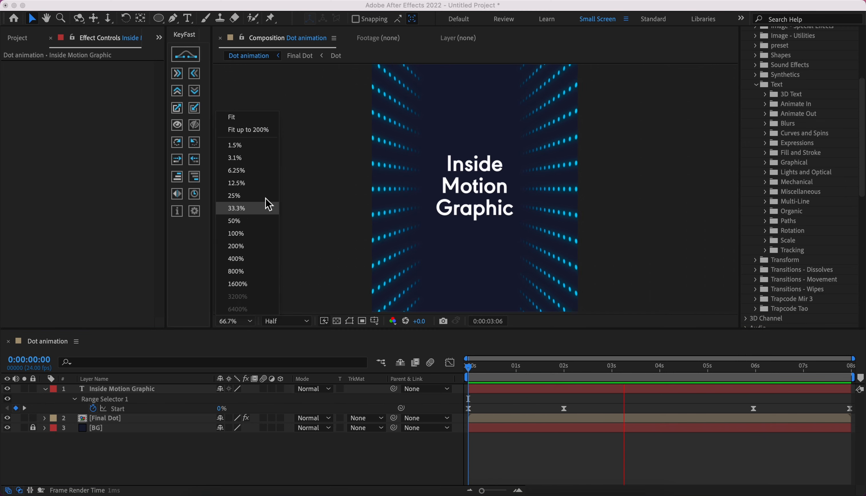
pyautogui.click(262, 130)
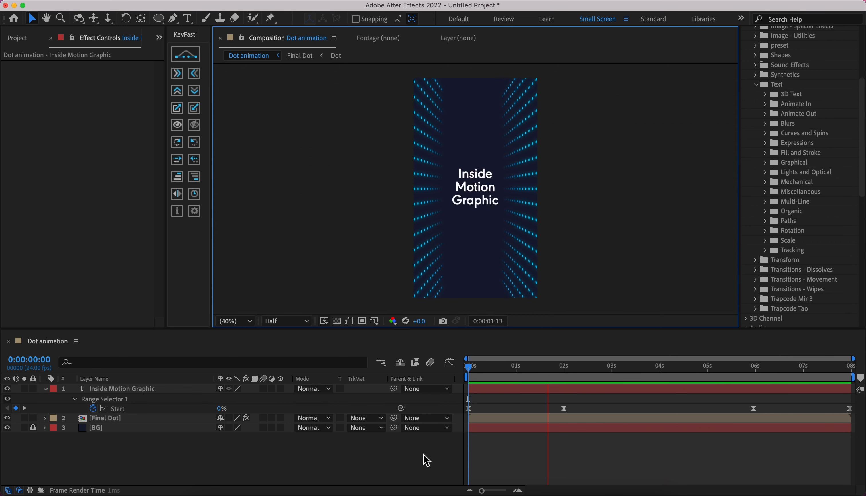
pyautogui.press('space')
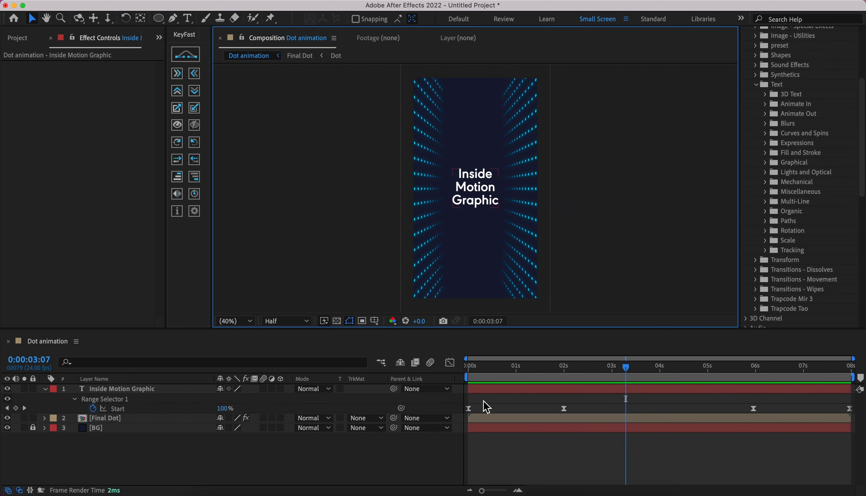
pyautogui.press('Home')
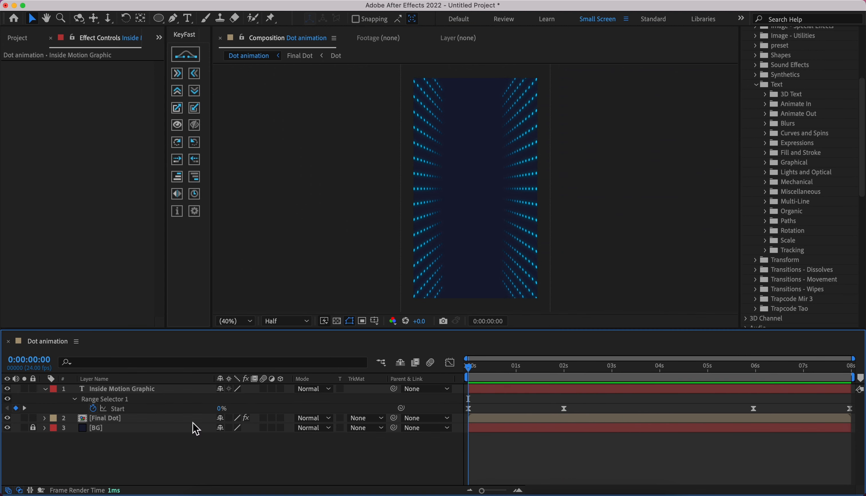
# Collapse the title layer's properties, unlock the BG layer, and add a null object to the composition.
pyautogui.click(45, 389)
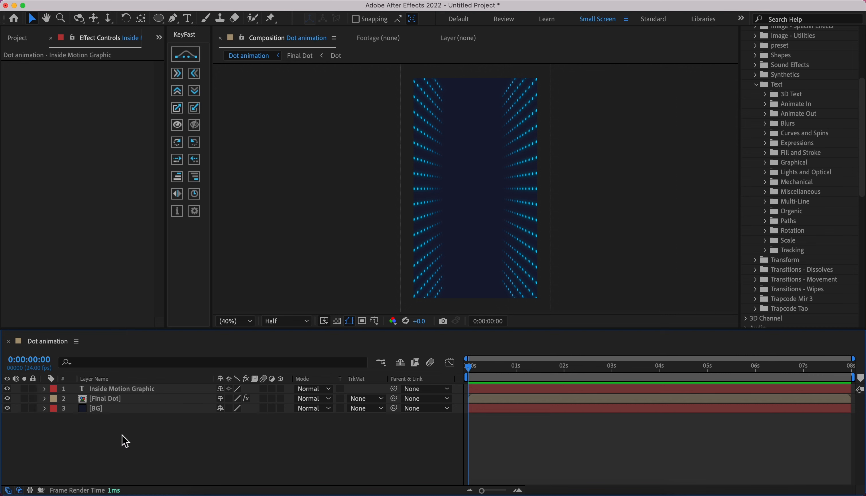
pyautogui.rightClick(148, 435)
pyautogui.moveTo(190, 348)
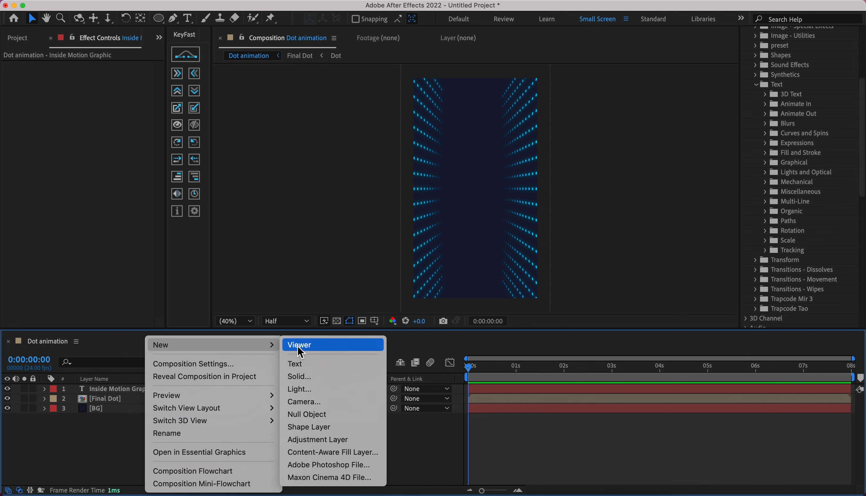
pyautogui.click(315, 414)
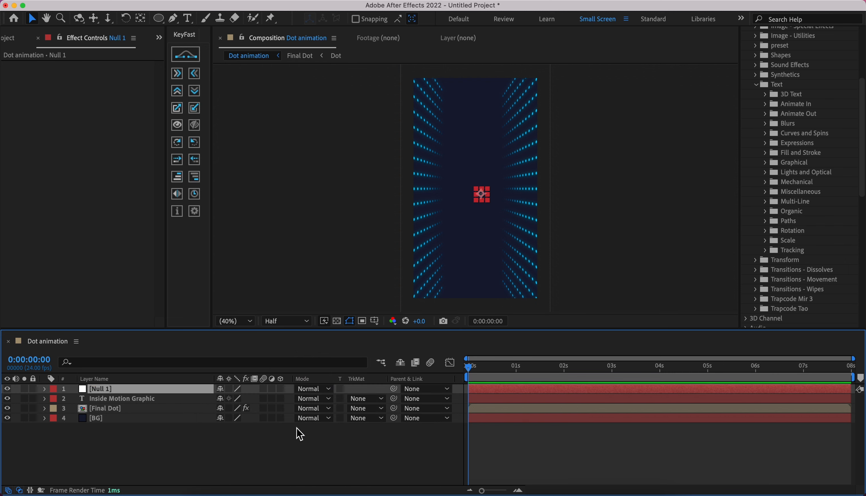
# Centre the null in the composition and parent the Final Dot and BG layers to it.
pyautogui.click(247, 444)
pyautogui.click(121, 419)
pyautogui.keyDown('shift'); pyautogui.click(120, 409); pyautogui.keyUp('shift')
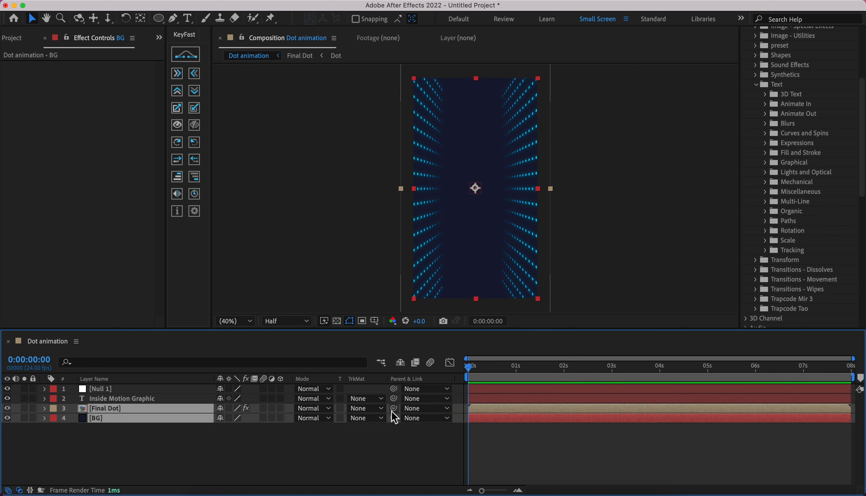
pyautogui.moveTo(329, 415); pyautogui.dragTo(145, 391)
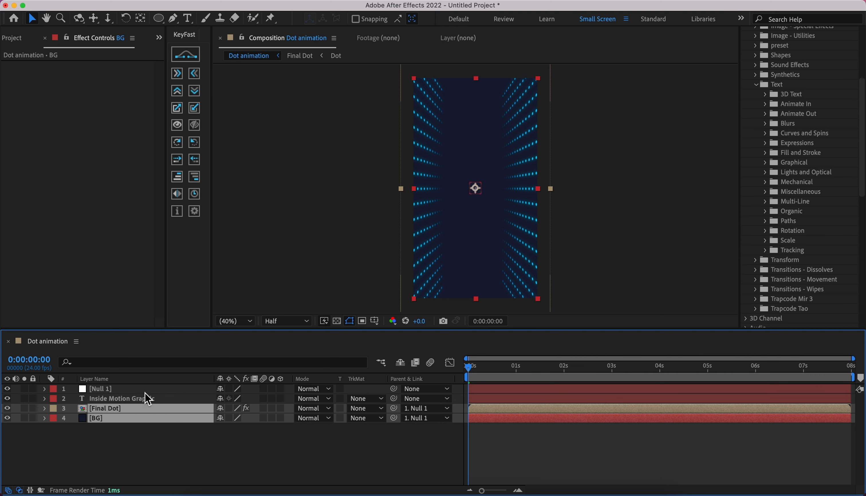
# Set the null's Rotation to 90° to turn the dot walls and background sideways.
pyautogui.click(145, 392)
pyautogui.press('r')
pyautogui.click(230, 399)
pyautogui.write('90')
pyautogui.press('Return')
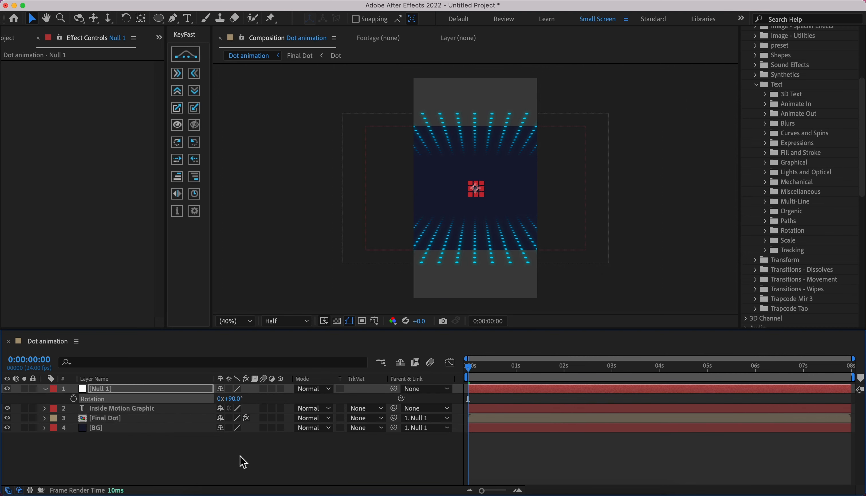
# Change the Dot animation composition's size to 1920 px wide by 1080 px high.
pyautogui.click(239, 455)
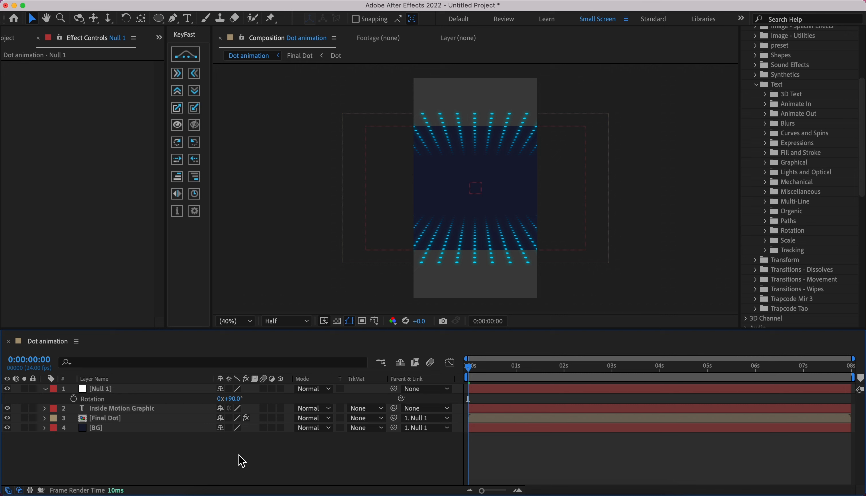
pyautogui.press('super+k')
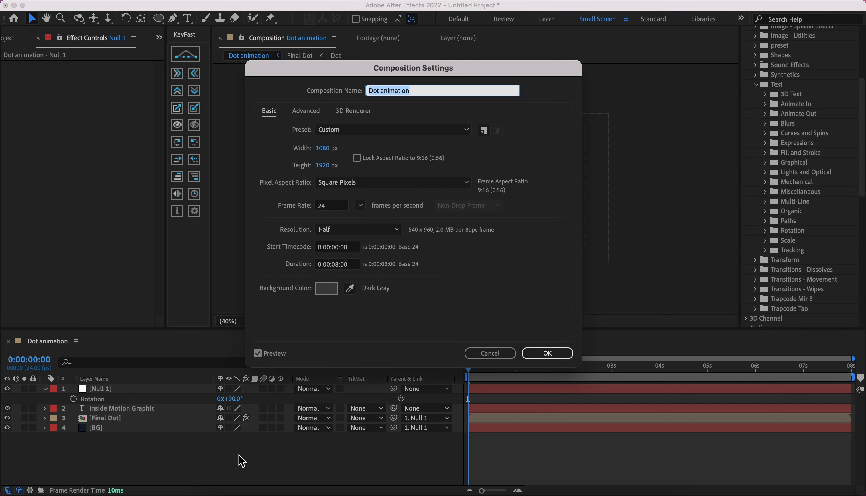
pyautogui.click(325, 149)
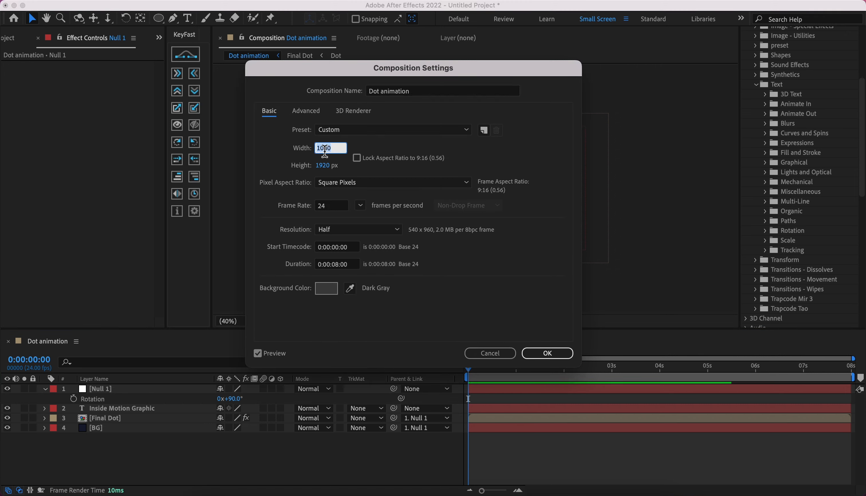
pyautogui.write('1920')
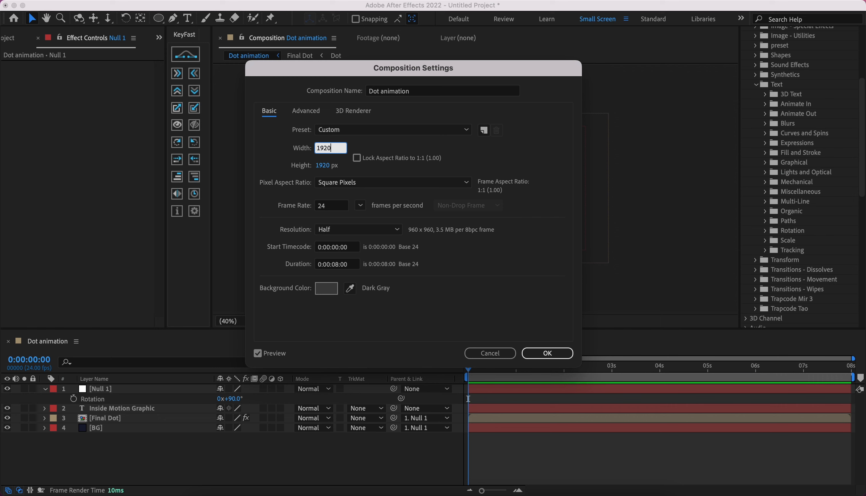
pyautogui.press('Tab')
pyautogui.write('4080')
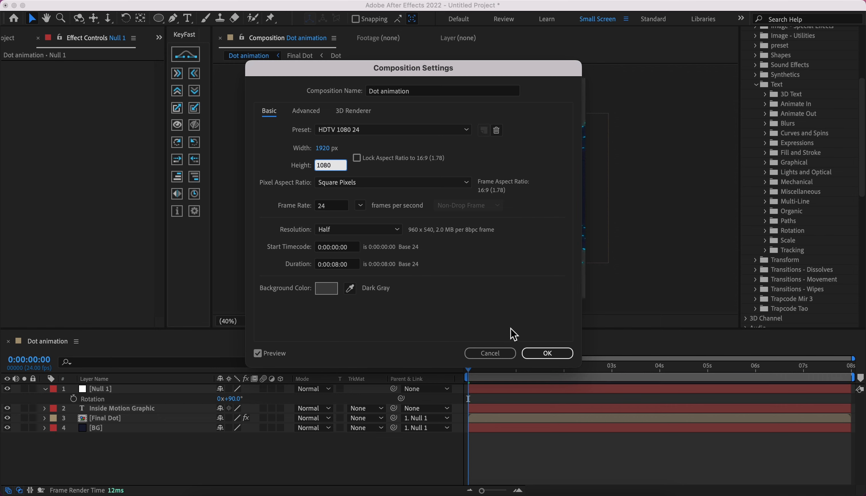
pyautogui.click(547, 353)
# Set the composition view to Fit up to 200%, reduce it to 66.7%, and preview the horizontal layout.
pyautogui.click(241, 321)
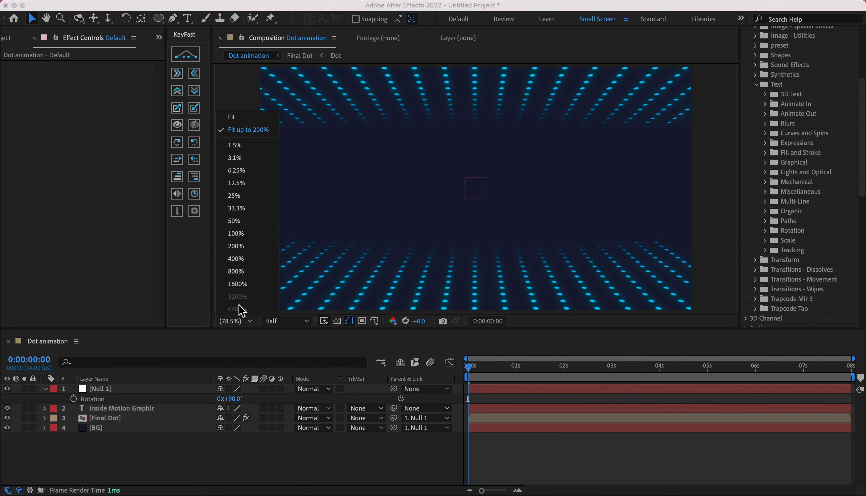
pyautogui.click(237, 130)
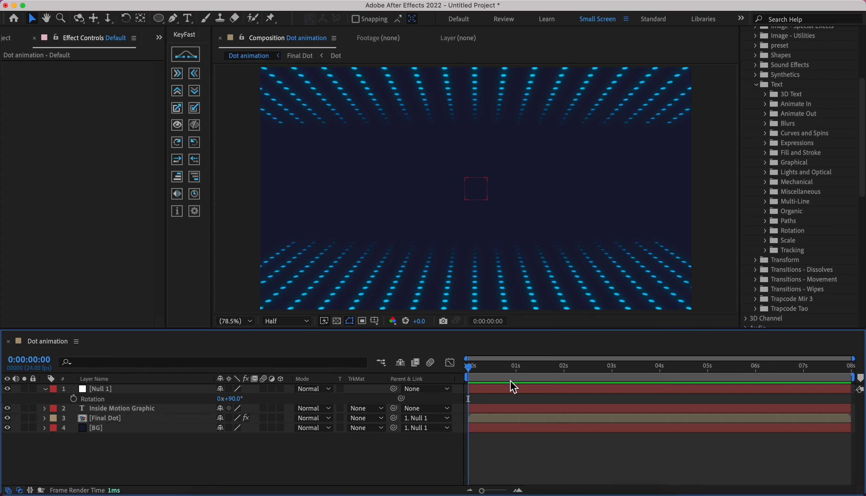
pyautogui.scroll(-1, 464, 266)
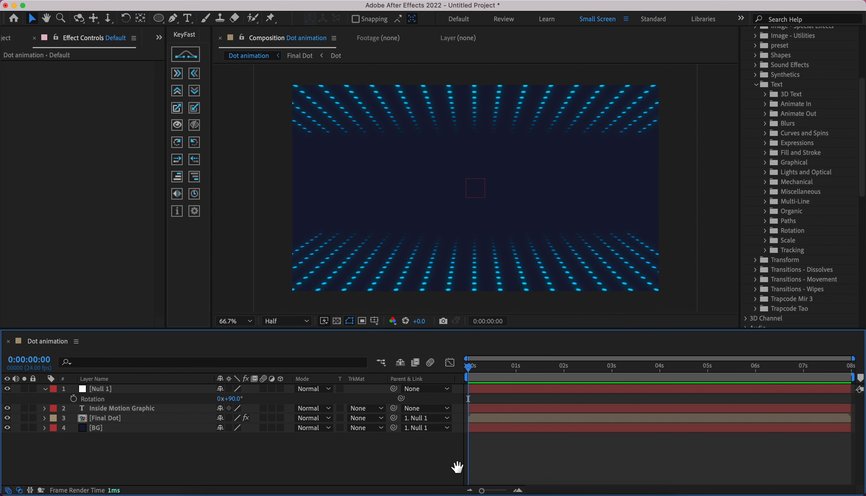
pyautogui.press('space')
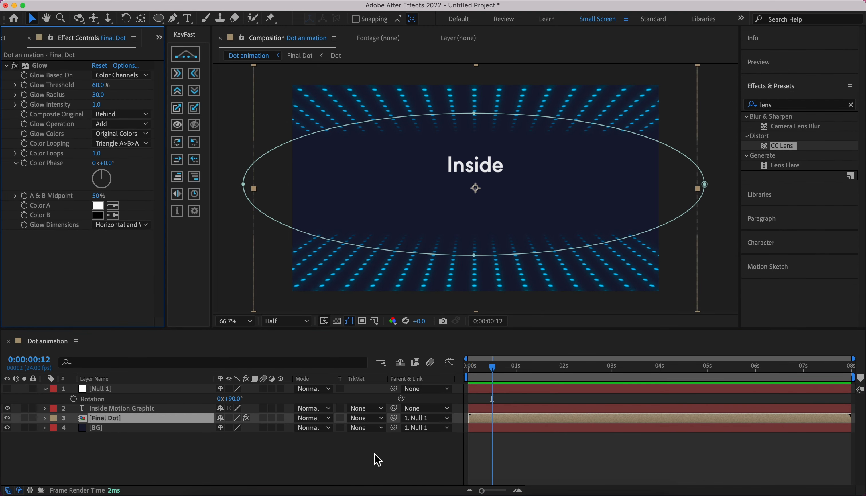
# Search the effects for "len" and apply CC Lens to the Final Dot layer.
pyautogui.click(375, 453)
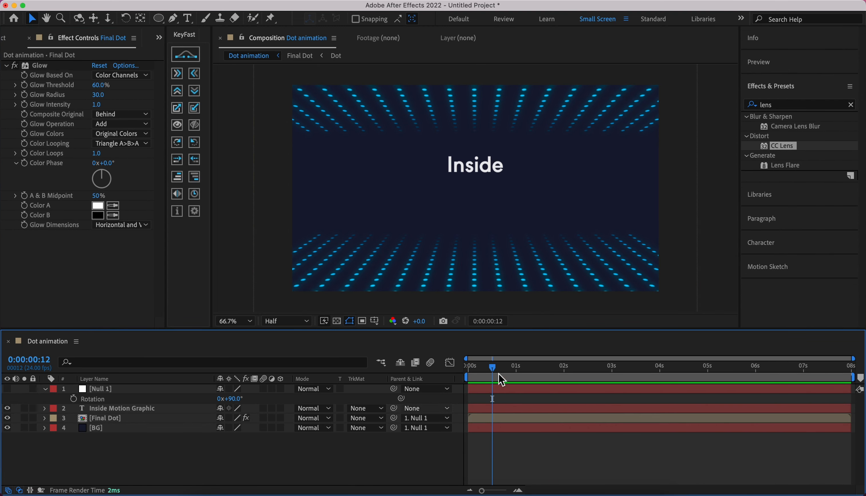
pyautogui.click(849, 104)
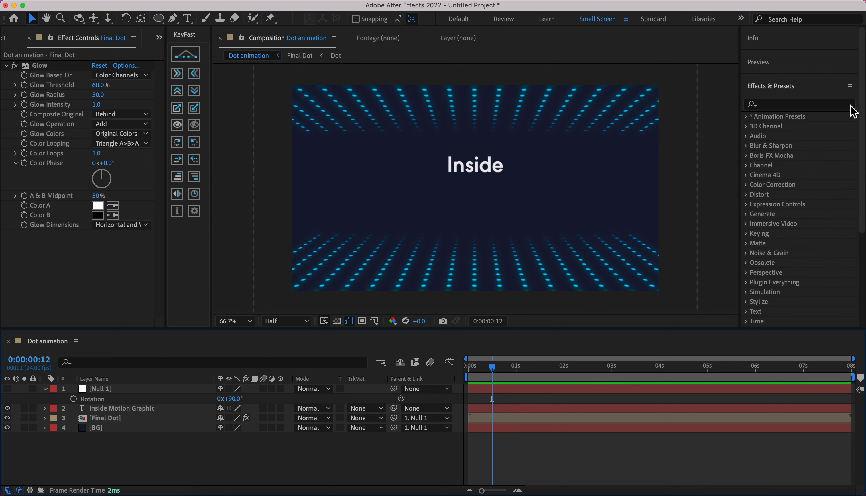
pyautogui.click(796, 103)
pyautogui.write('len')
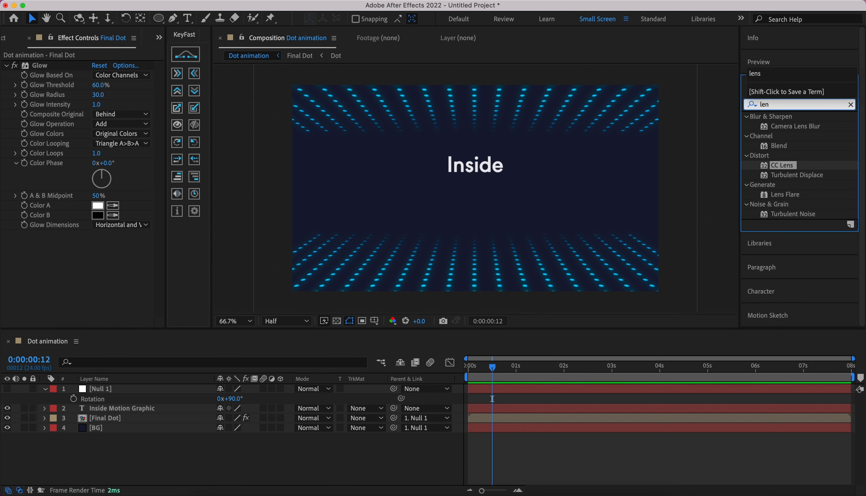
pyautogui.click(783, 167)
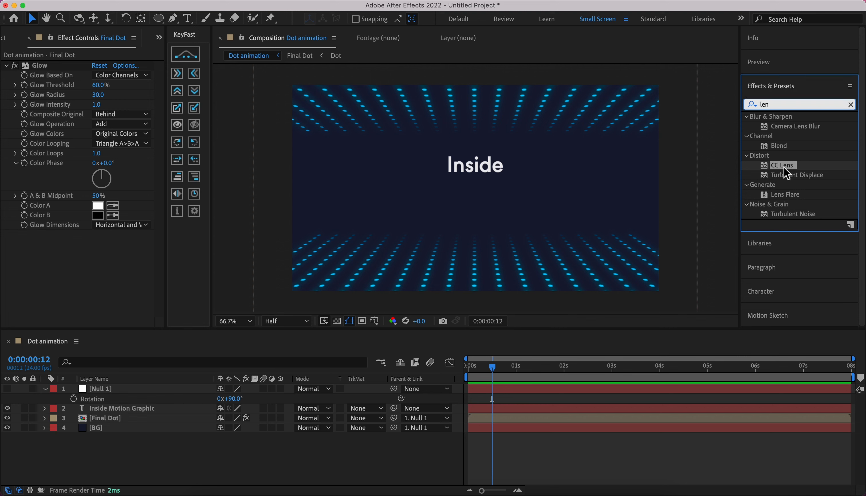
pyautogui.moveTo(785, 167); pyautogui.dragTo(774, 174)
pyautogui.moveTo(439, 364); pyautogui.dragTo(142, 420)
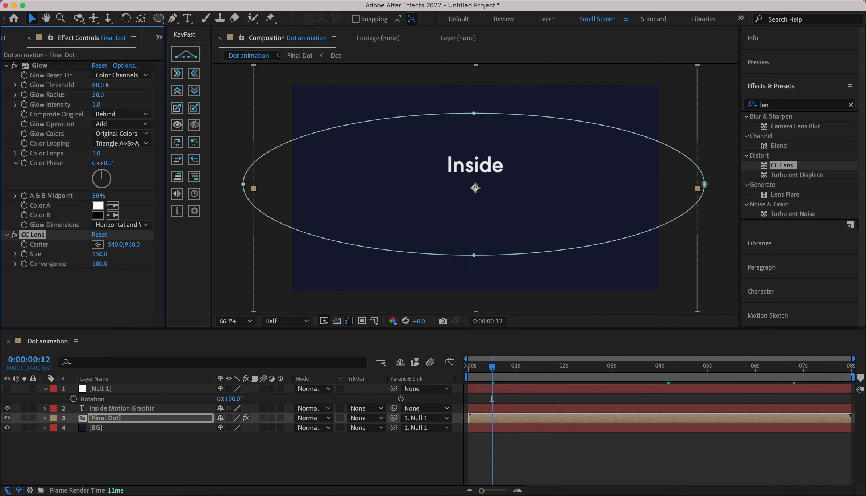
# Try a CC Lens Size of 332 on the Final Dot layer and undo the change.
pyautogui.moveTo(98, 257); pyautogui.dragTo(204, 259)
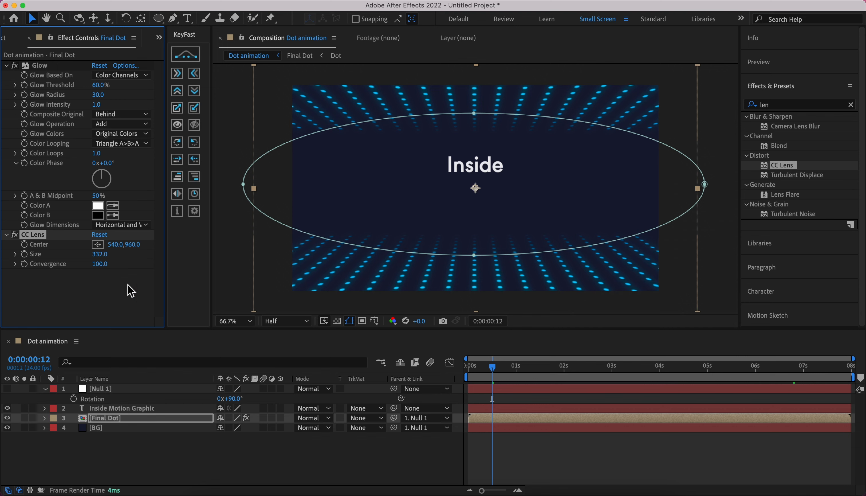
pyautogui.press('super+z')
pyautogui.click(119, 297)
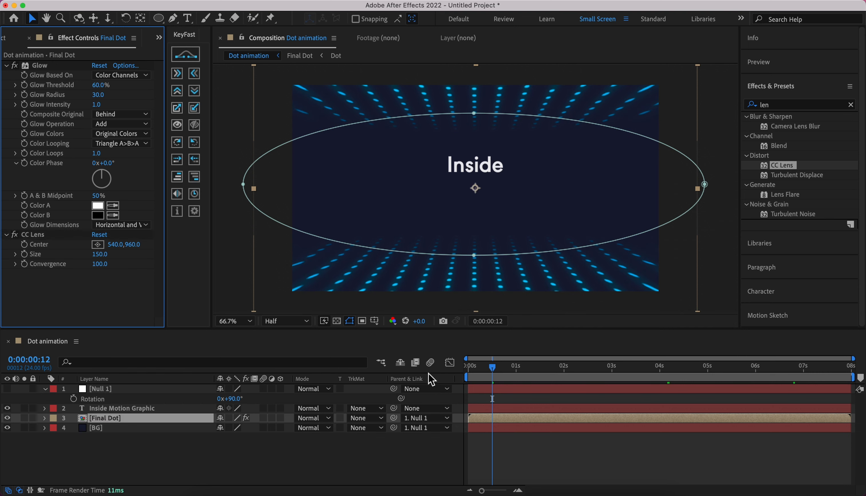
# Preview the lens-distorted dot walls from the start of the composition and return to the first frame.
pyautogui.moveTo(494, 368); pyautogui.dragTo(399, 399)
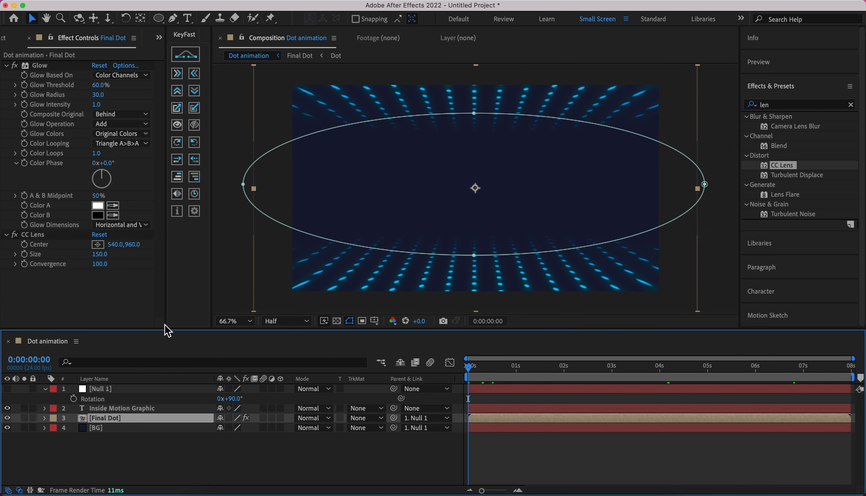
pyautogui.press('space')
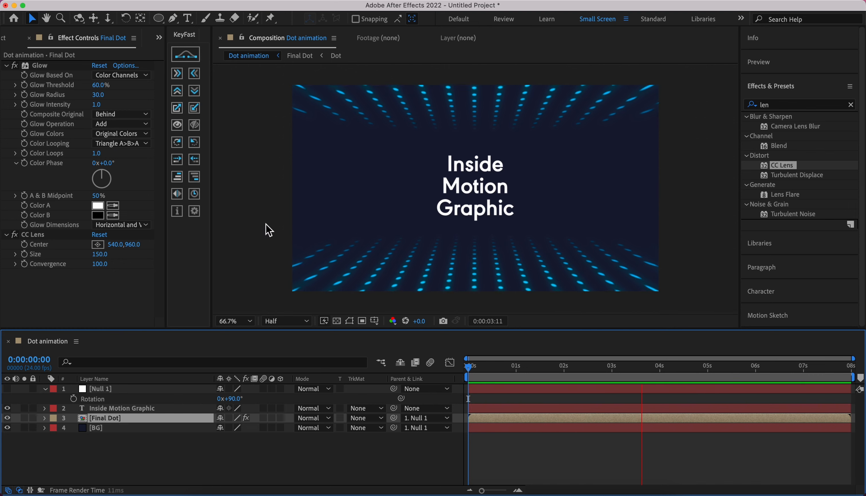
pyautogui.press('space')
pyautogui.moveTo(523, 369); pyautogui.dragTo(469, 368)
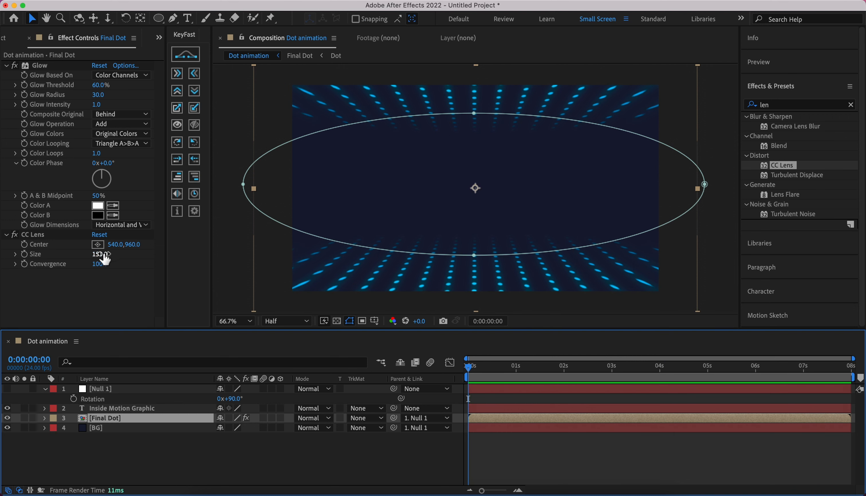
# Set the Final Dot layer's CC Lens Size to 196 and Convergence to -200, and scale the layer to 140%.
pyautogui.moveTo(104, 255); pyautogui.dragTo(94, 287)
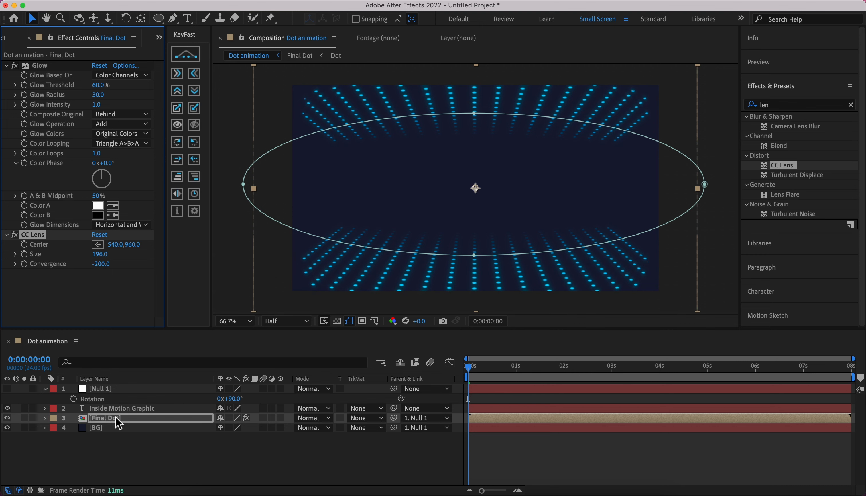
pyautogui.press('s')
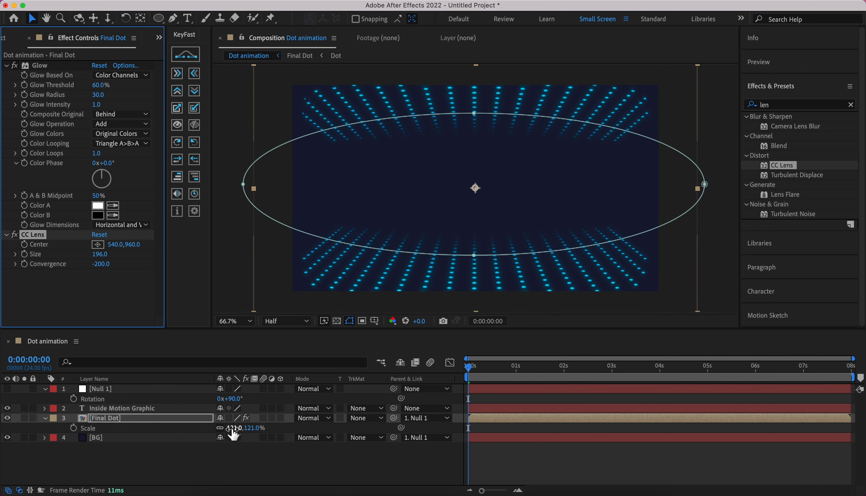
pyautogui.moveTo(233, 434); pyautogui.dragTo(242, 434)
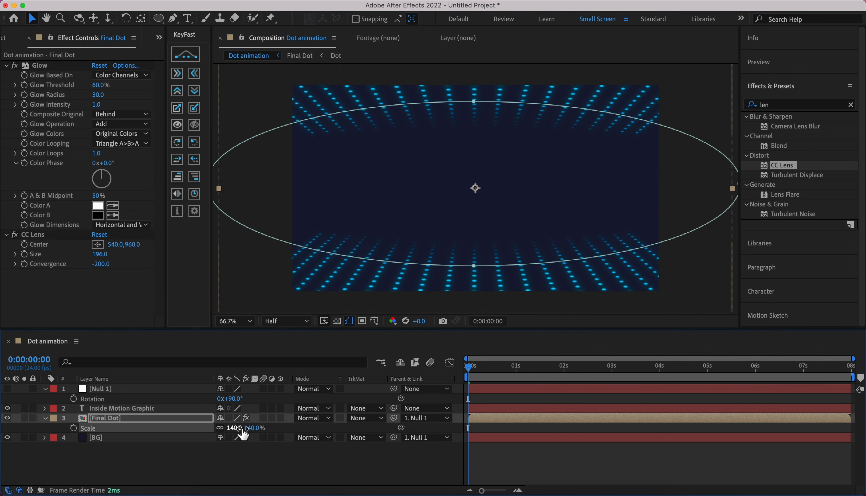
# Preview the finished title and dot animation and collapse the Final Dot layer's properties.
pyautogui.press('space')
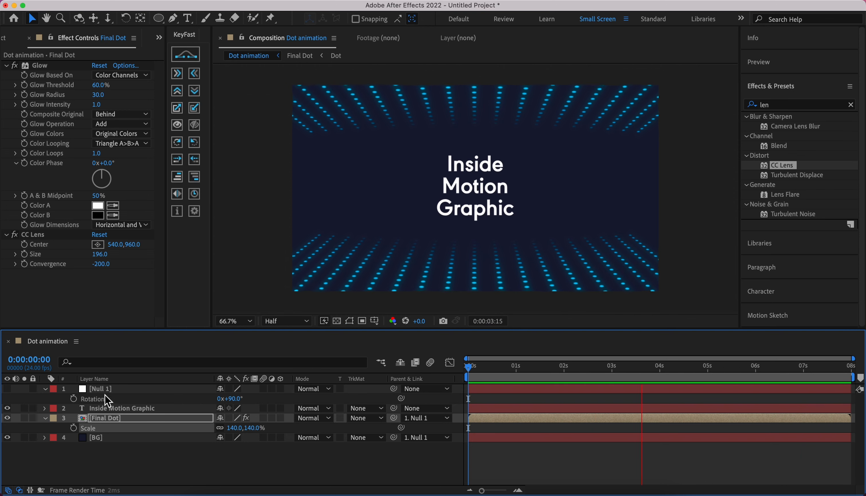
pyautogui.click(45, 418)
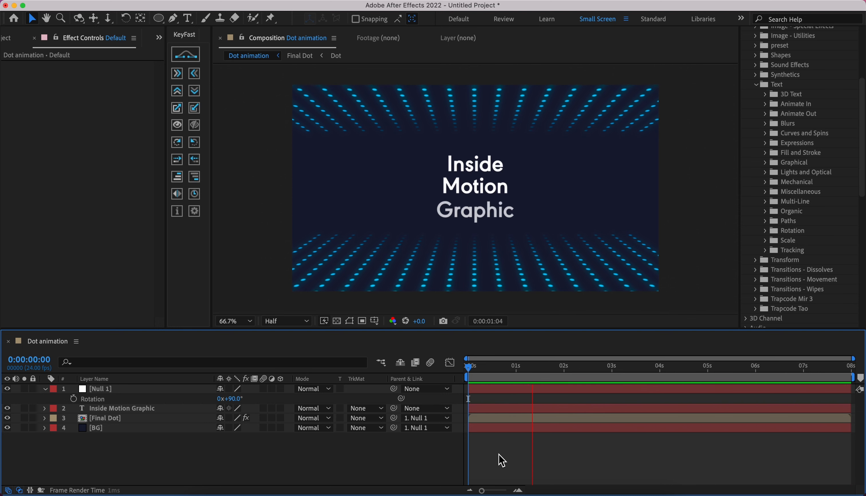
pyautogui.press('space')
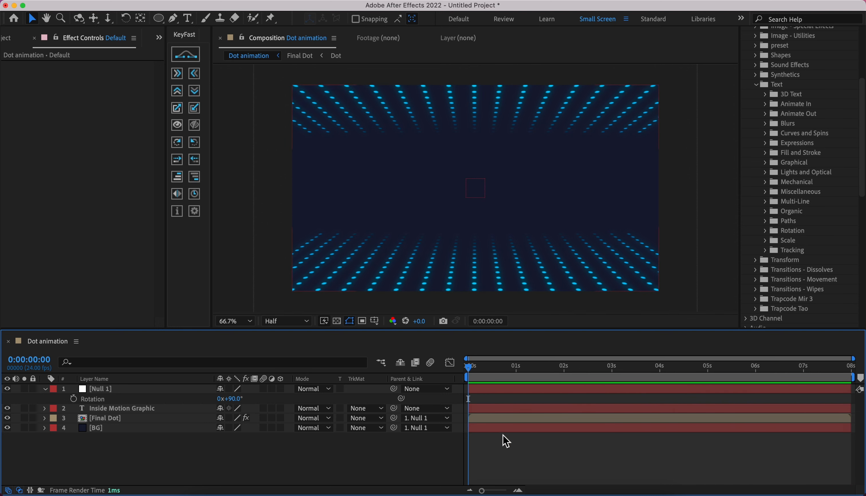